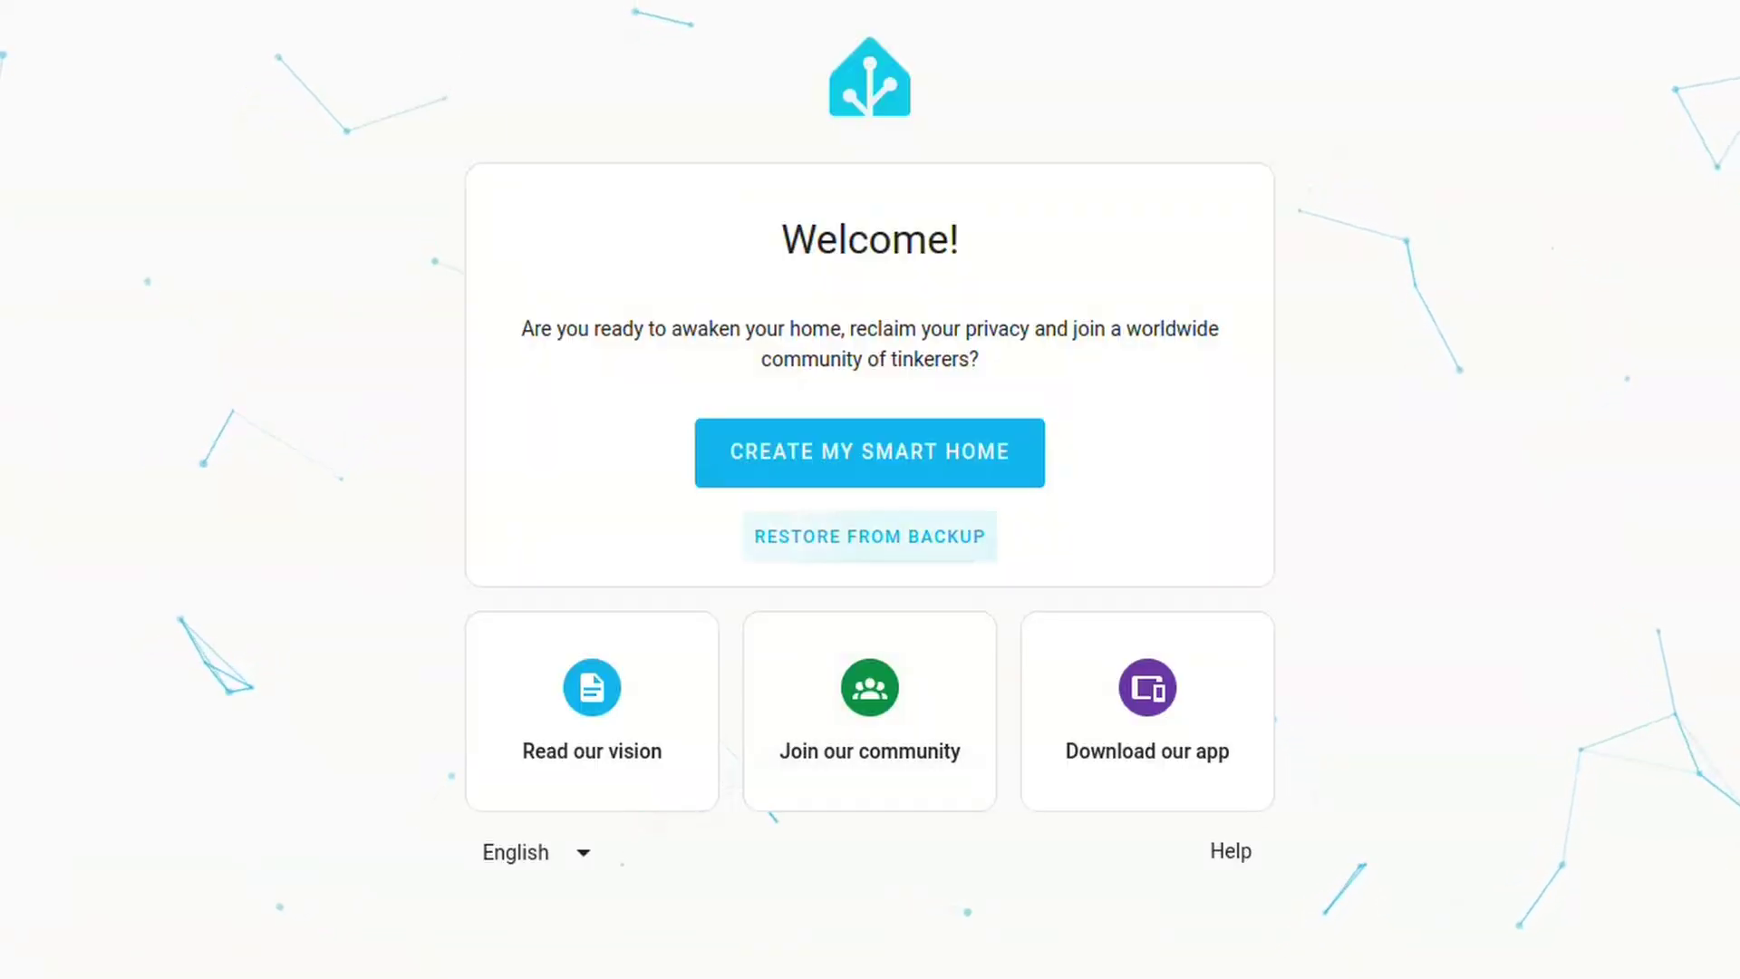
# Restore the instance from the backup .tar in Downloads, then start entering the login username
pyautogui.click(870, 536)
pyautogui.click(869, 583)
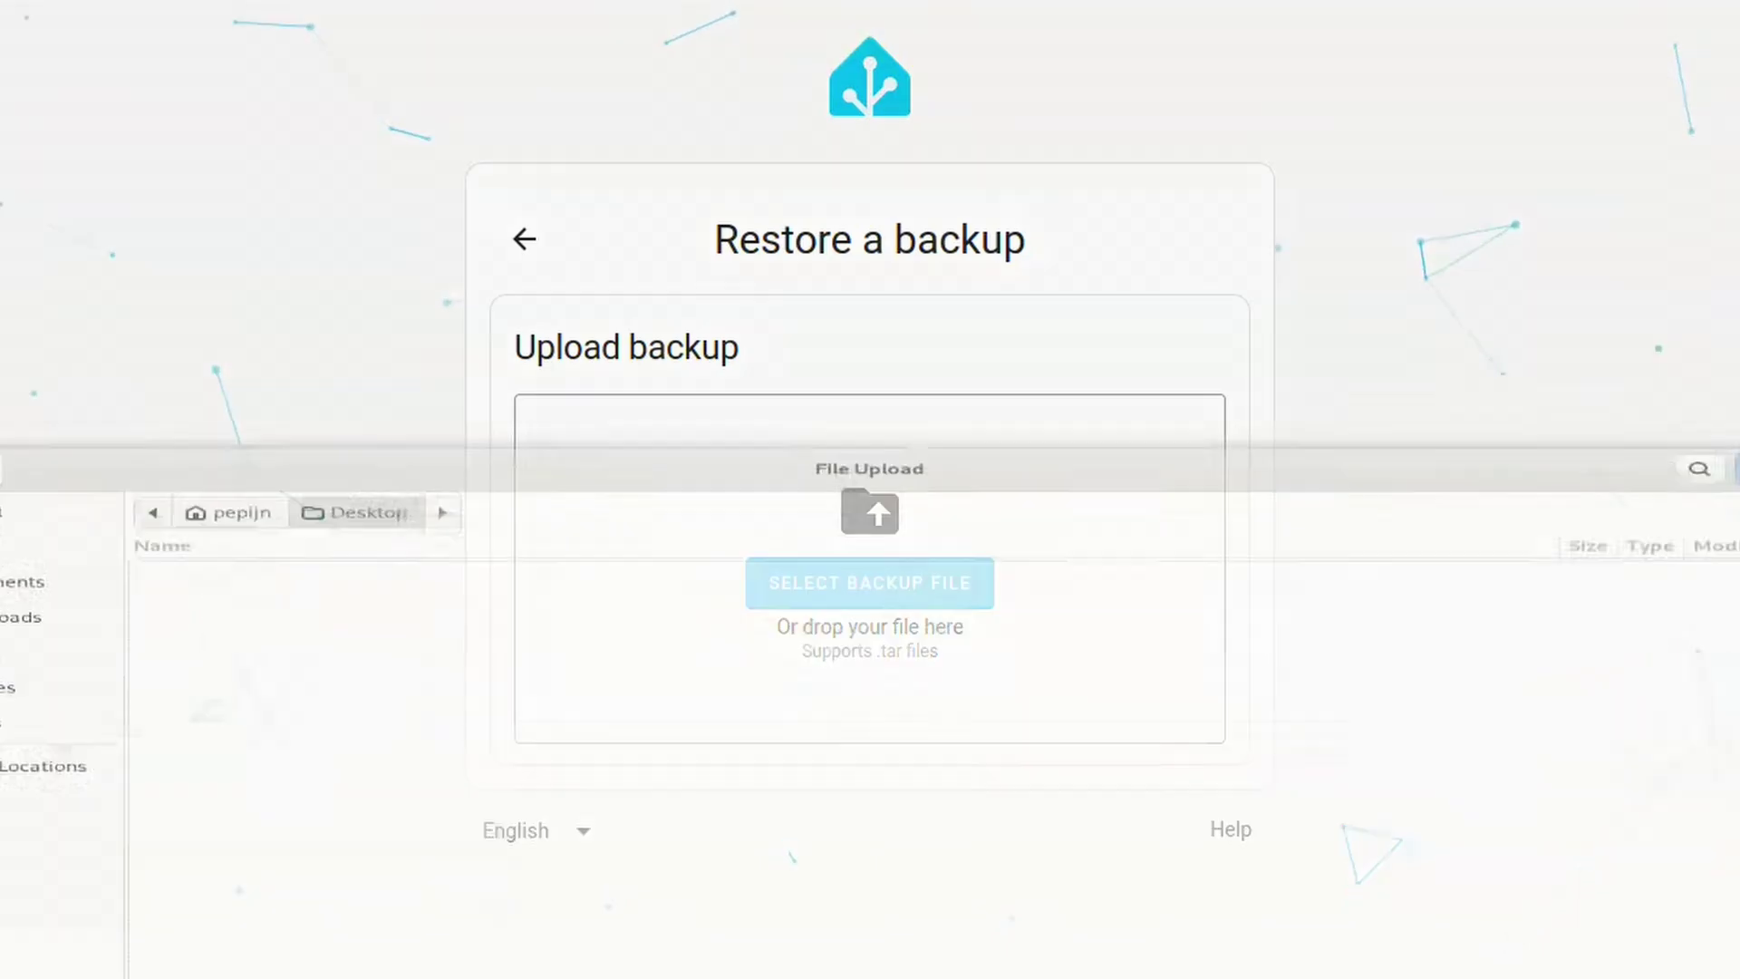
pyautogui.click(27, 464)
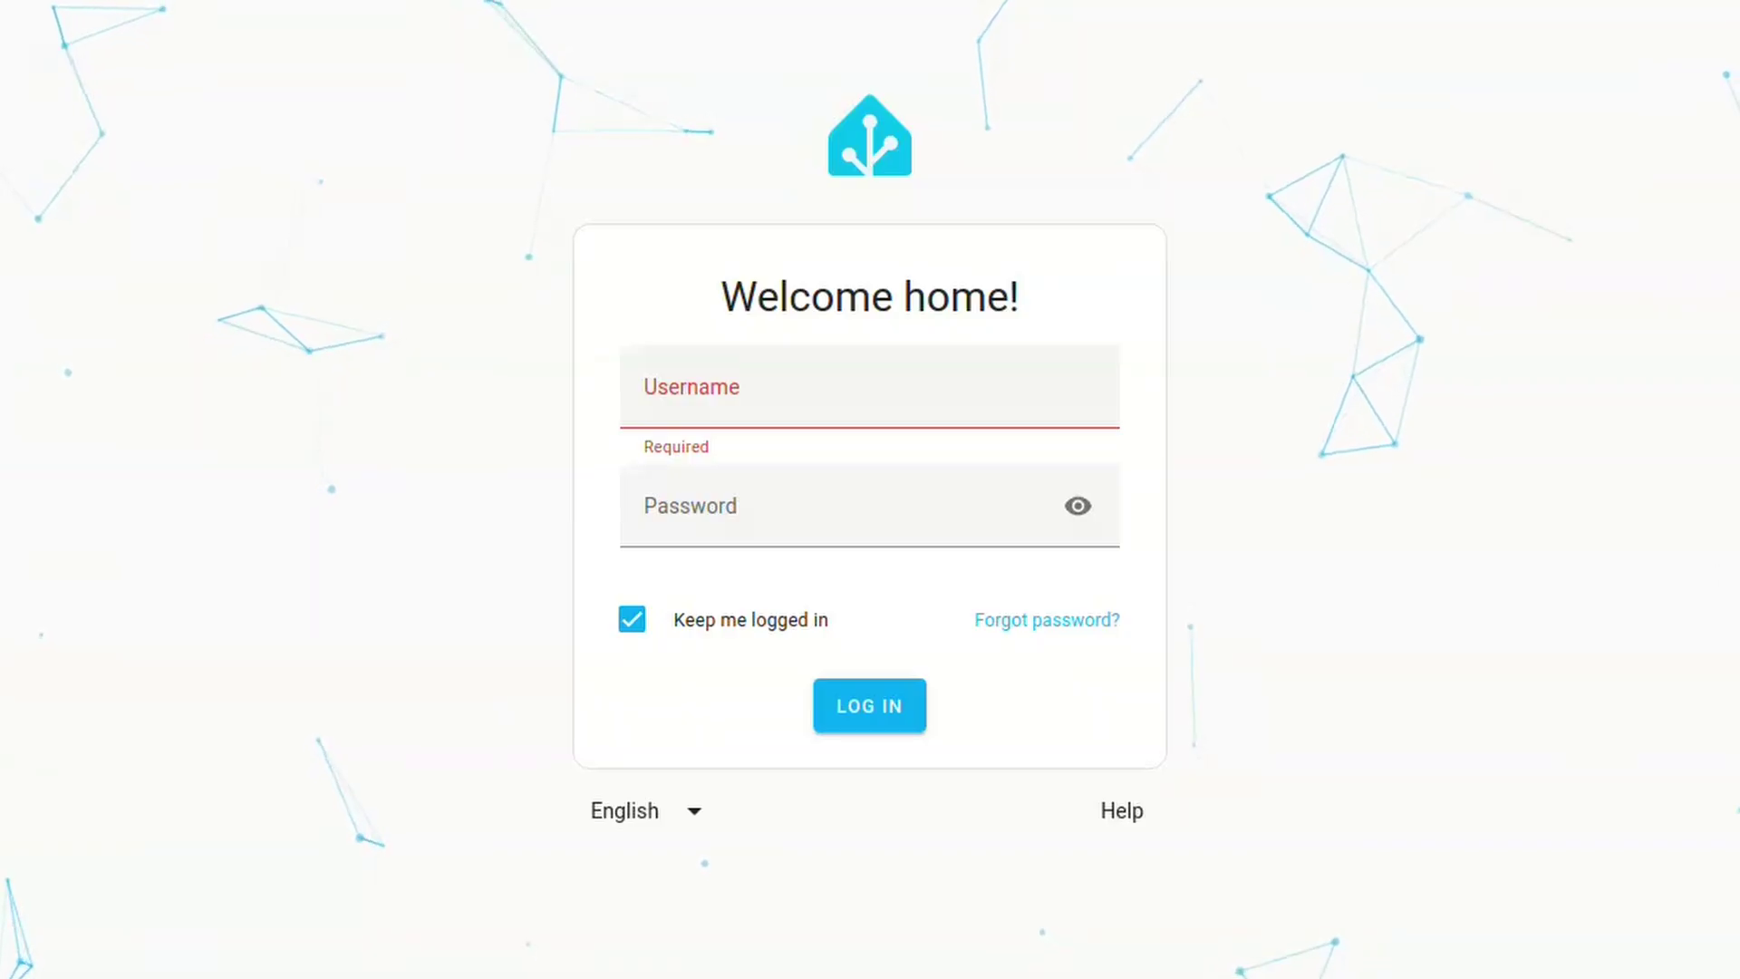
pyautogui.click(816, 390)
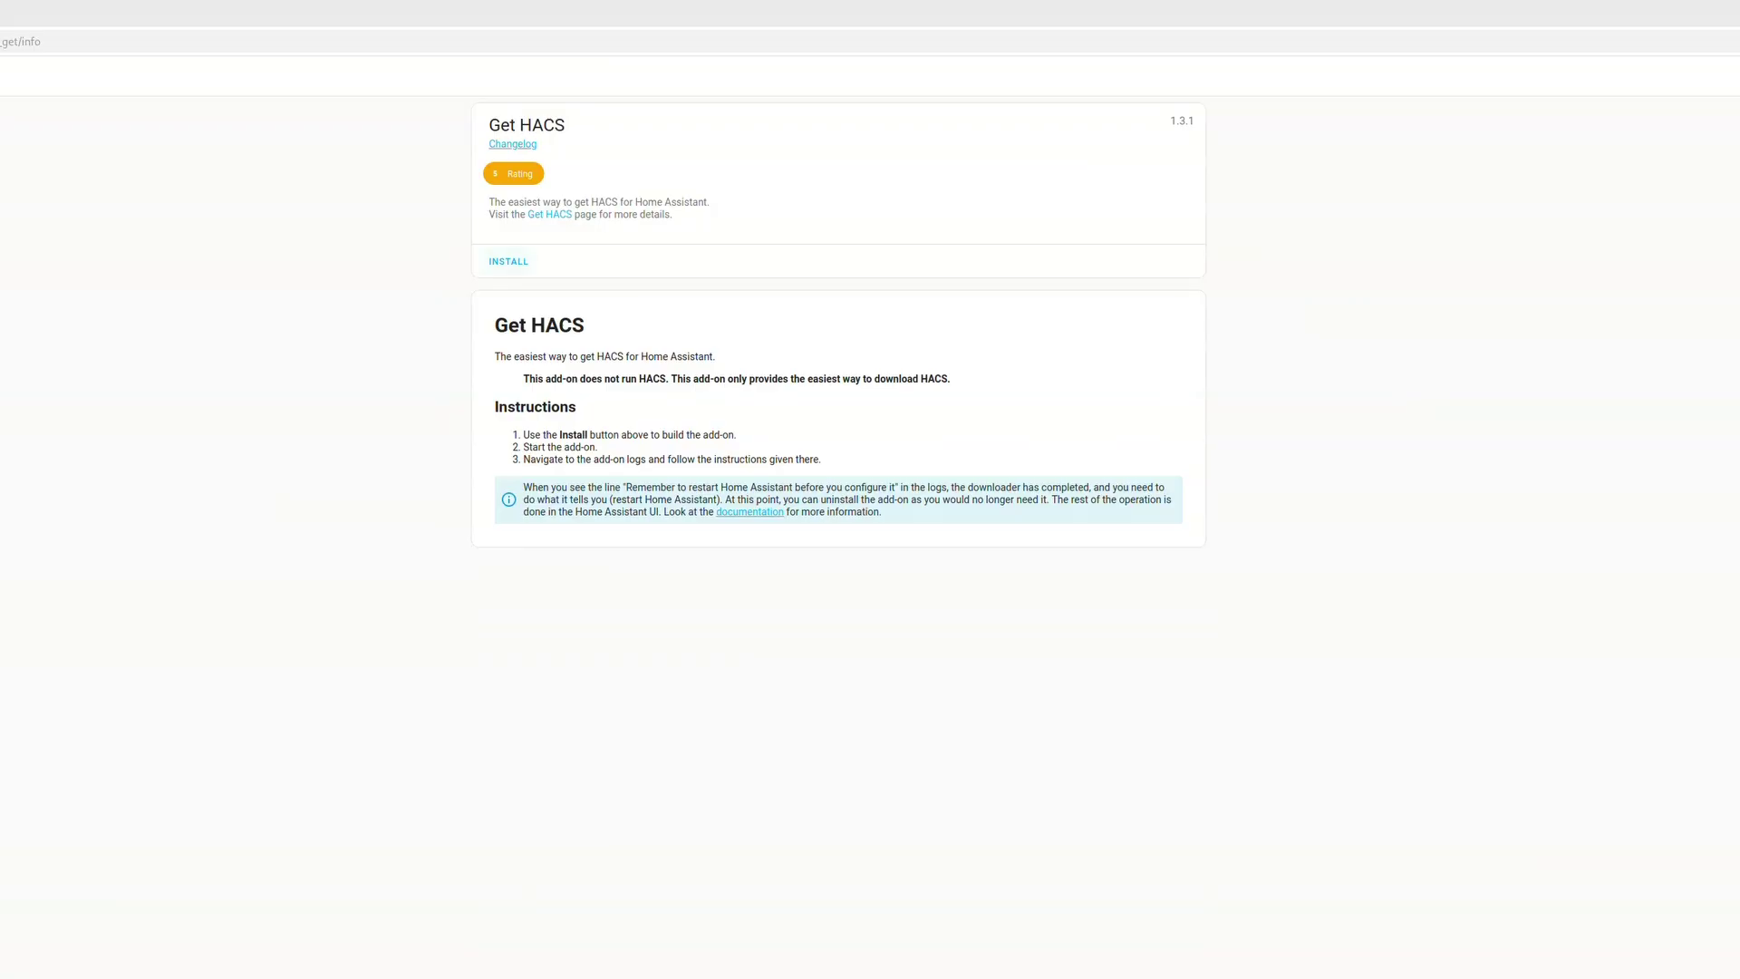
# Install and start the Get HACS add-on, and start the llama.cpp add-on
pyautogui.click(509, 261)
pyautogui.click(506, 339)
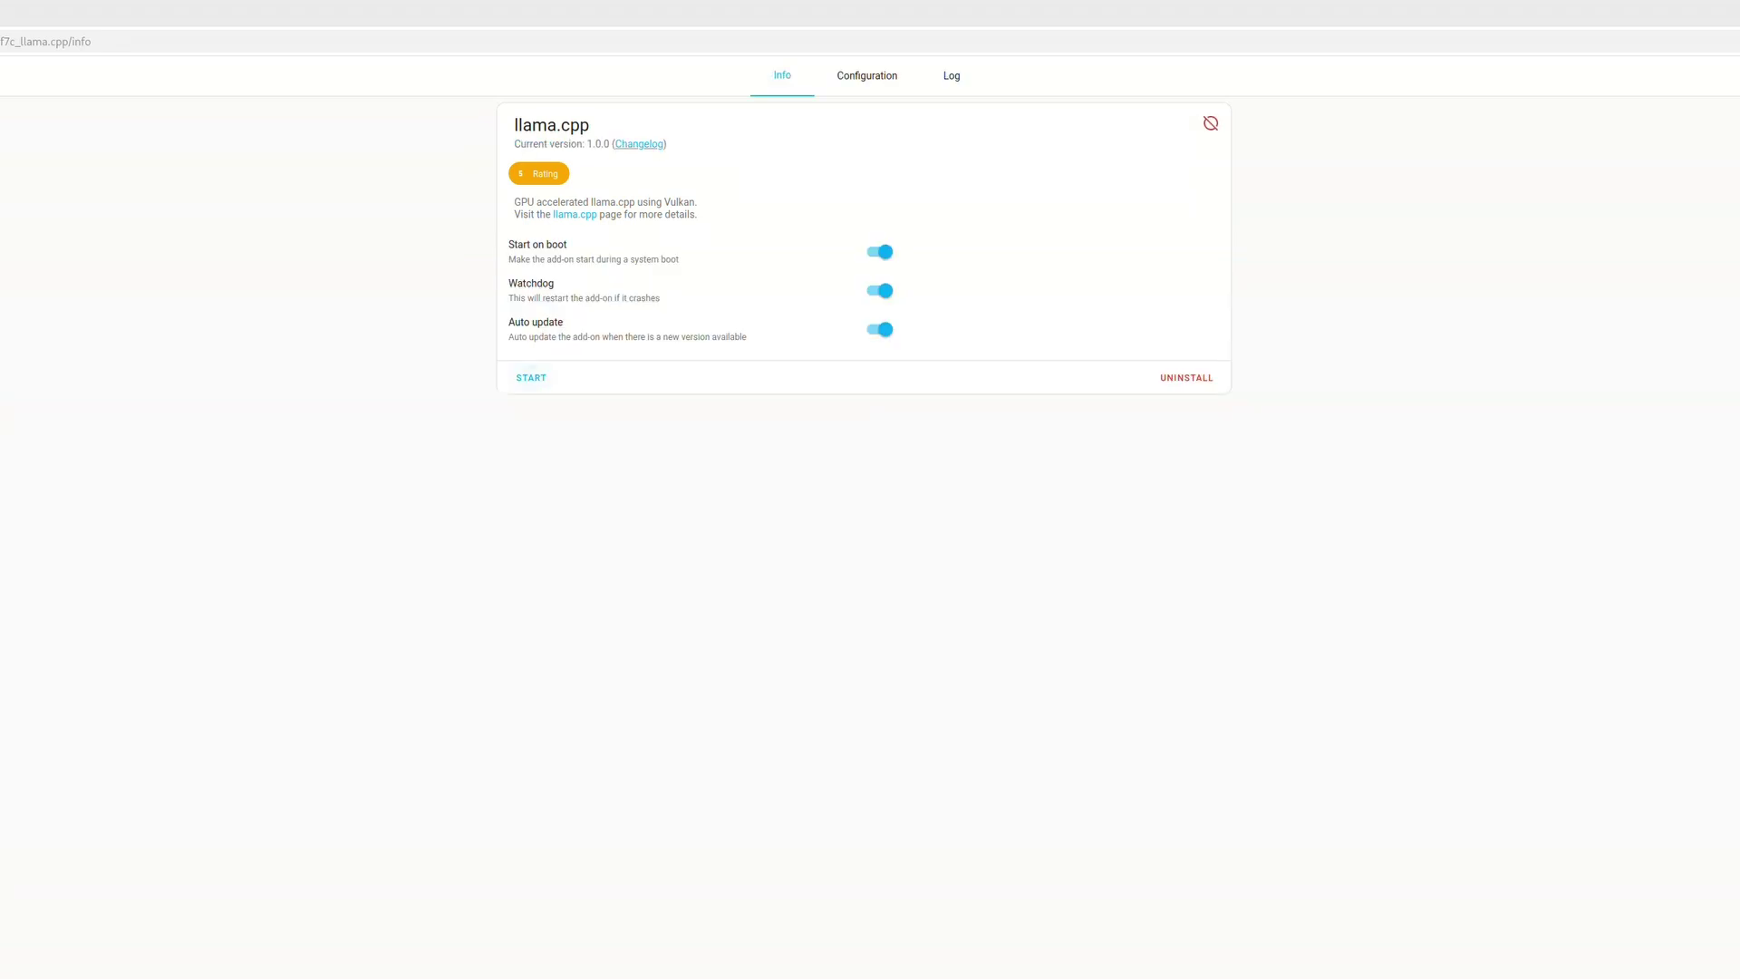
pyautogui.click(531, 377)
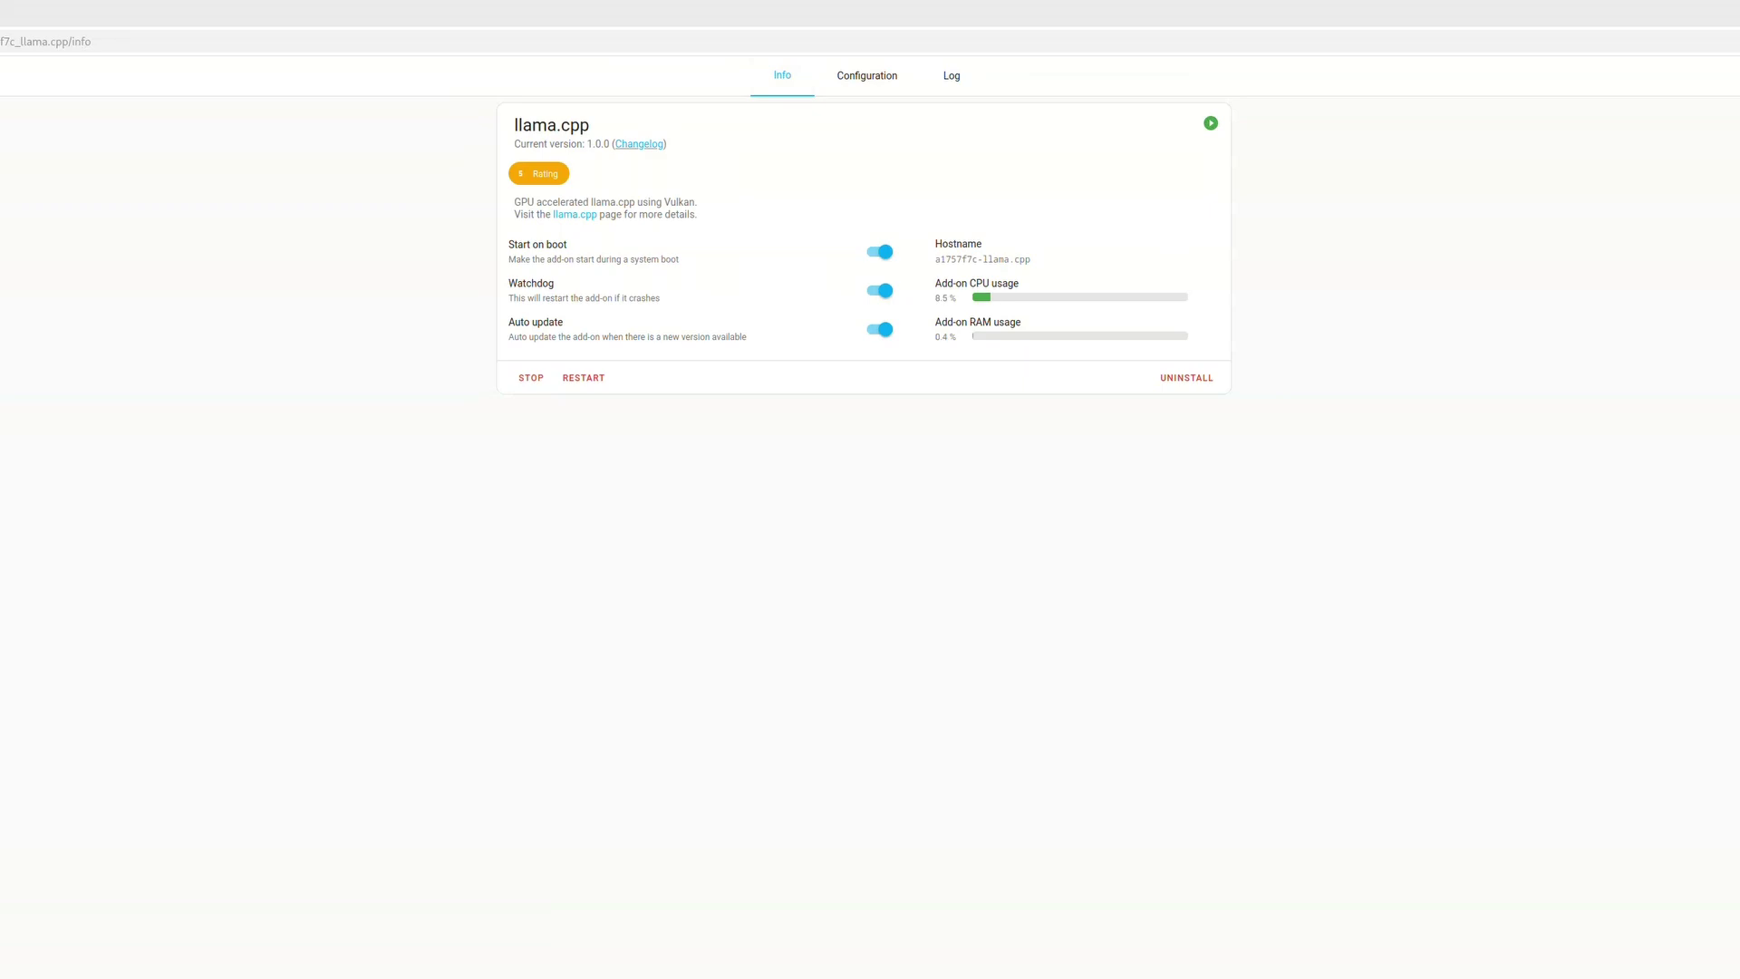
# Install the Sanctuary Updater add-on from the add-on store
pyautogui.hotkey('alt', 'Left')
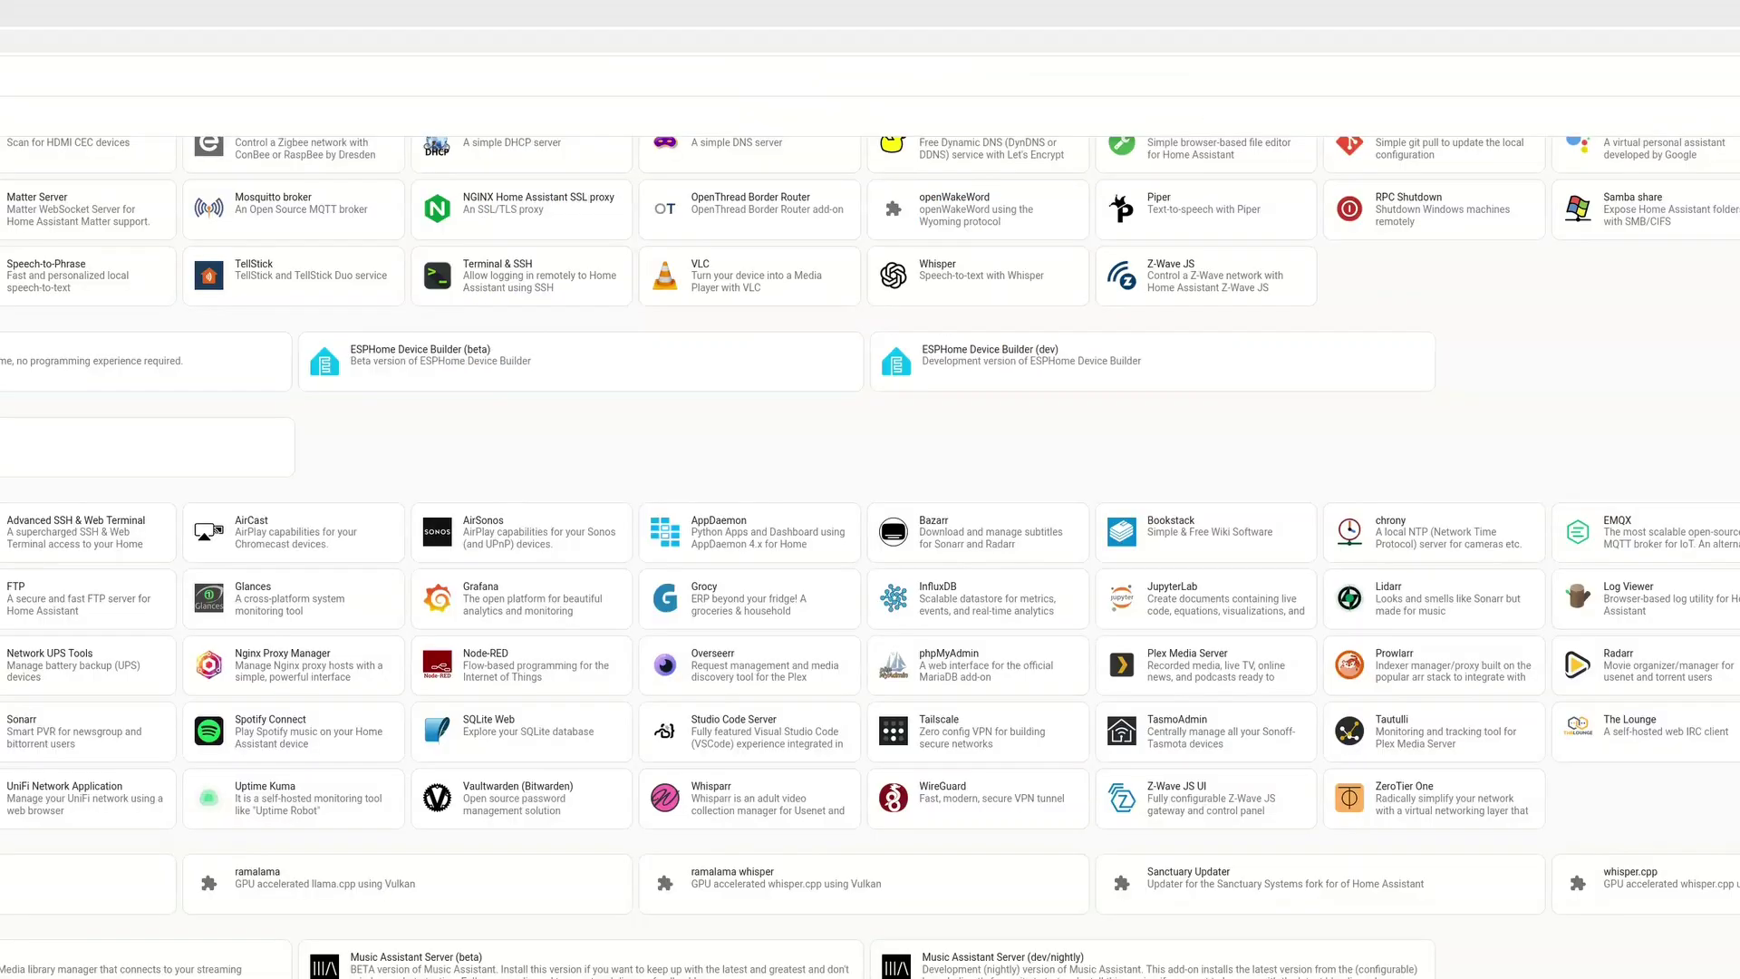
pyautogui.click(1260, 877)
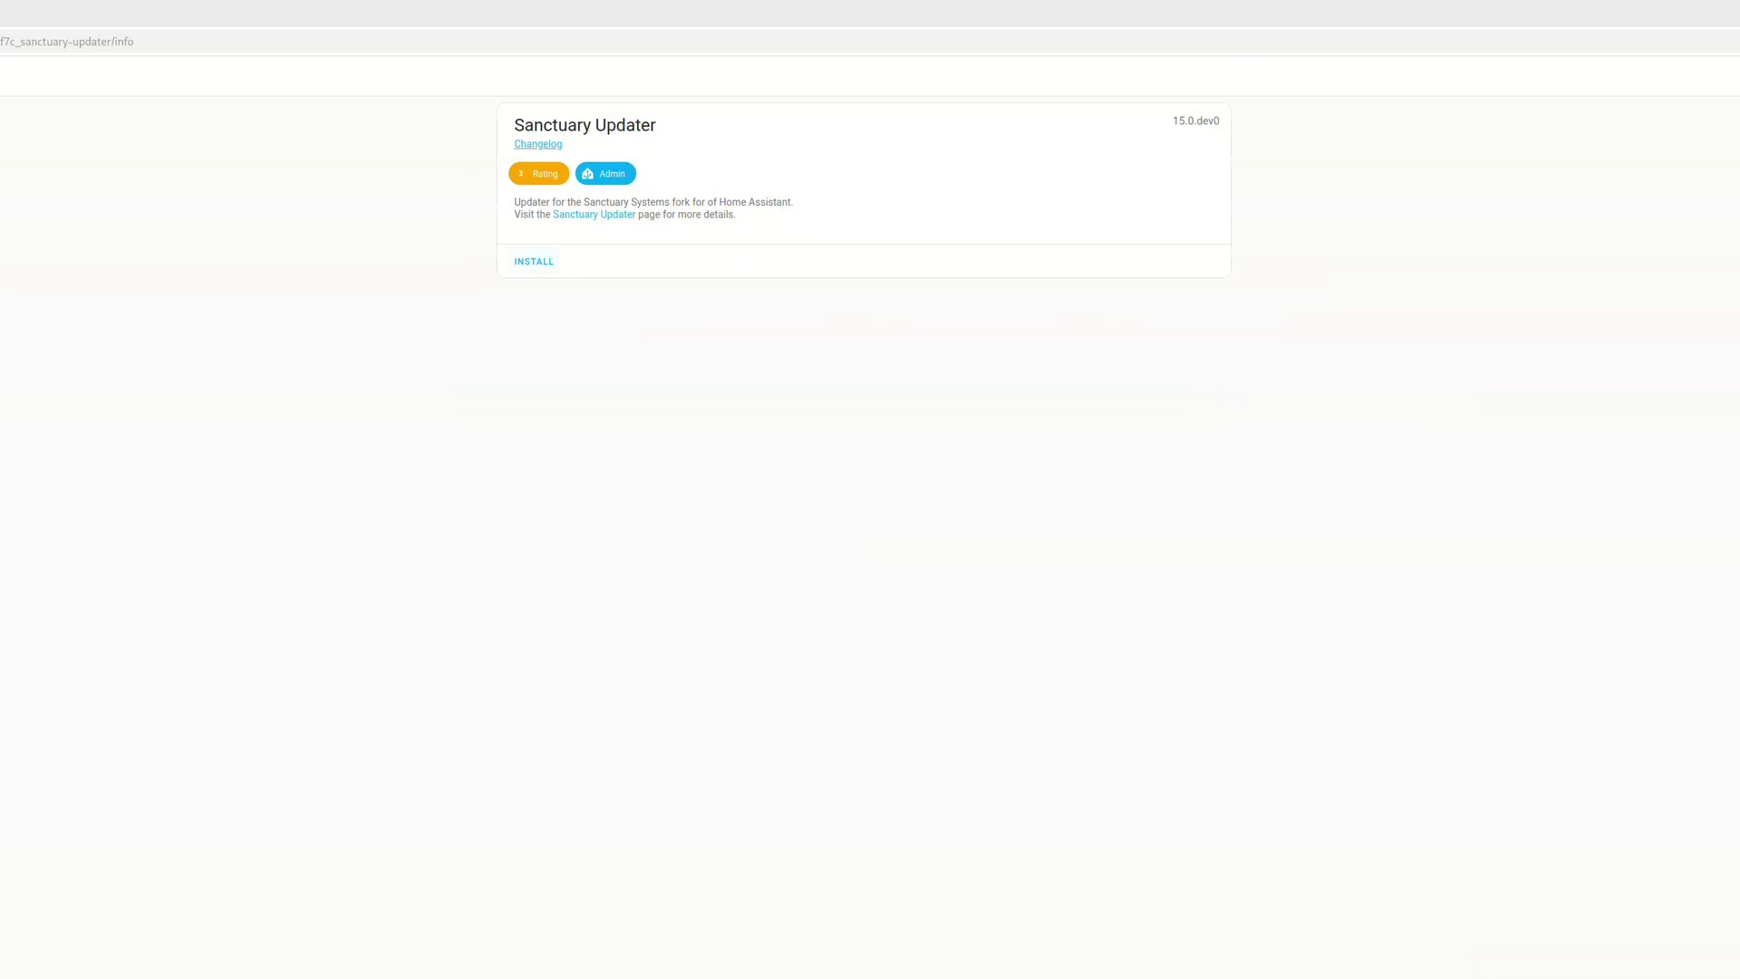
pyautogui.click(534, 261)
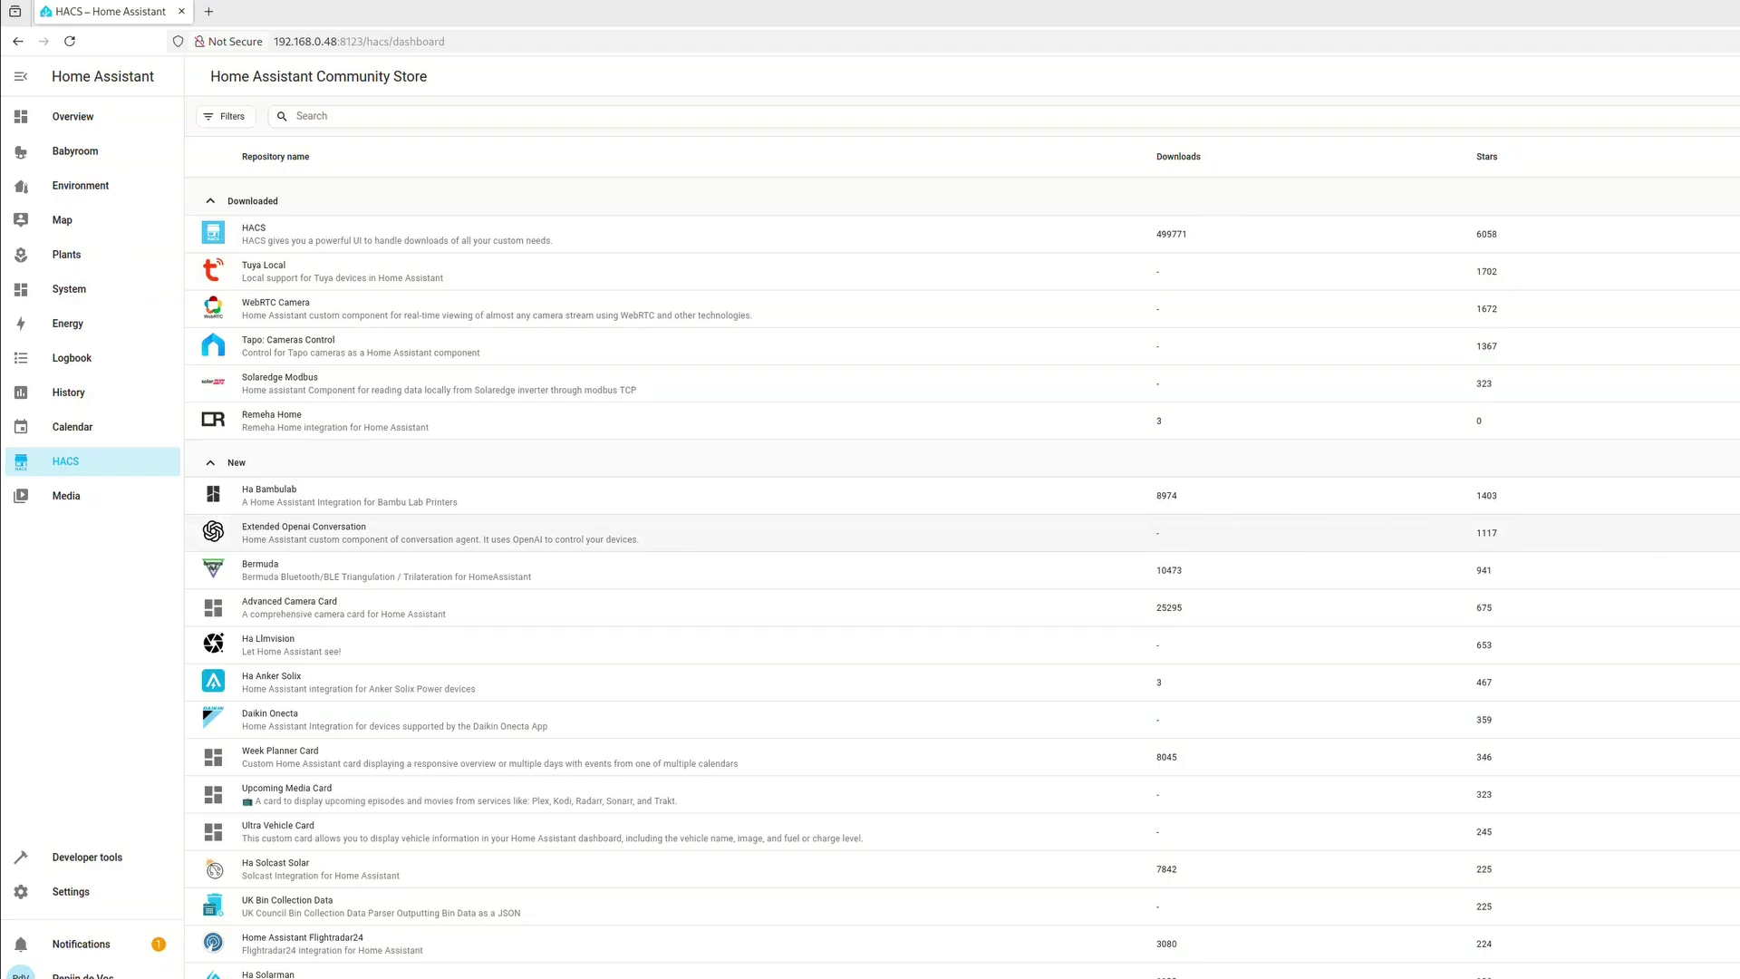
# Download the Extended OpenAI Conversation integration through HACS
pyautogui.click(303, 530)
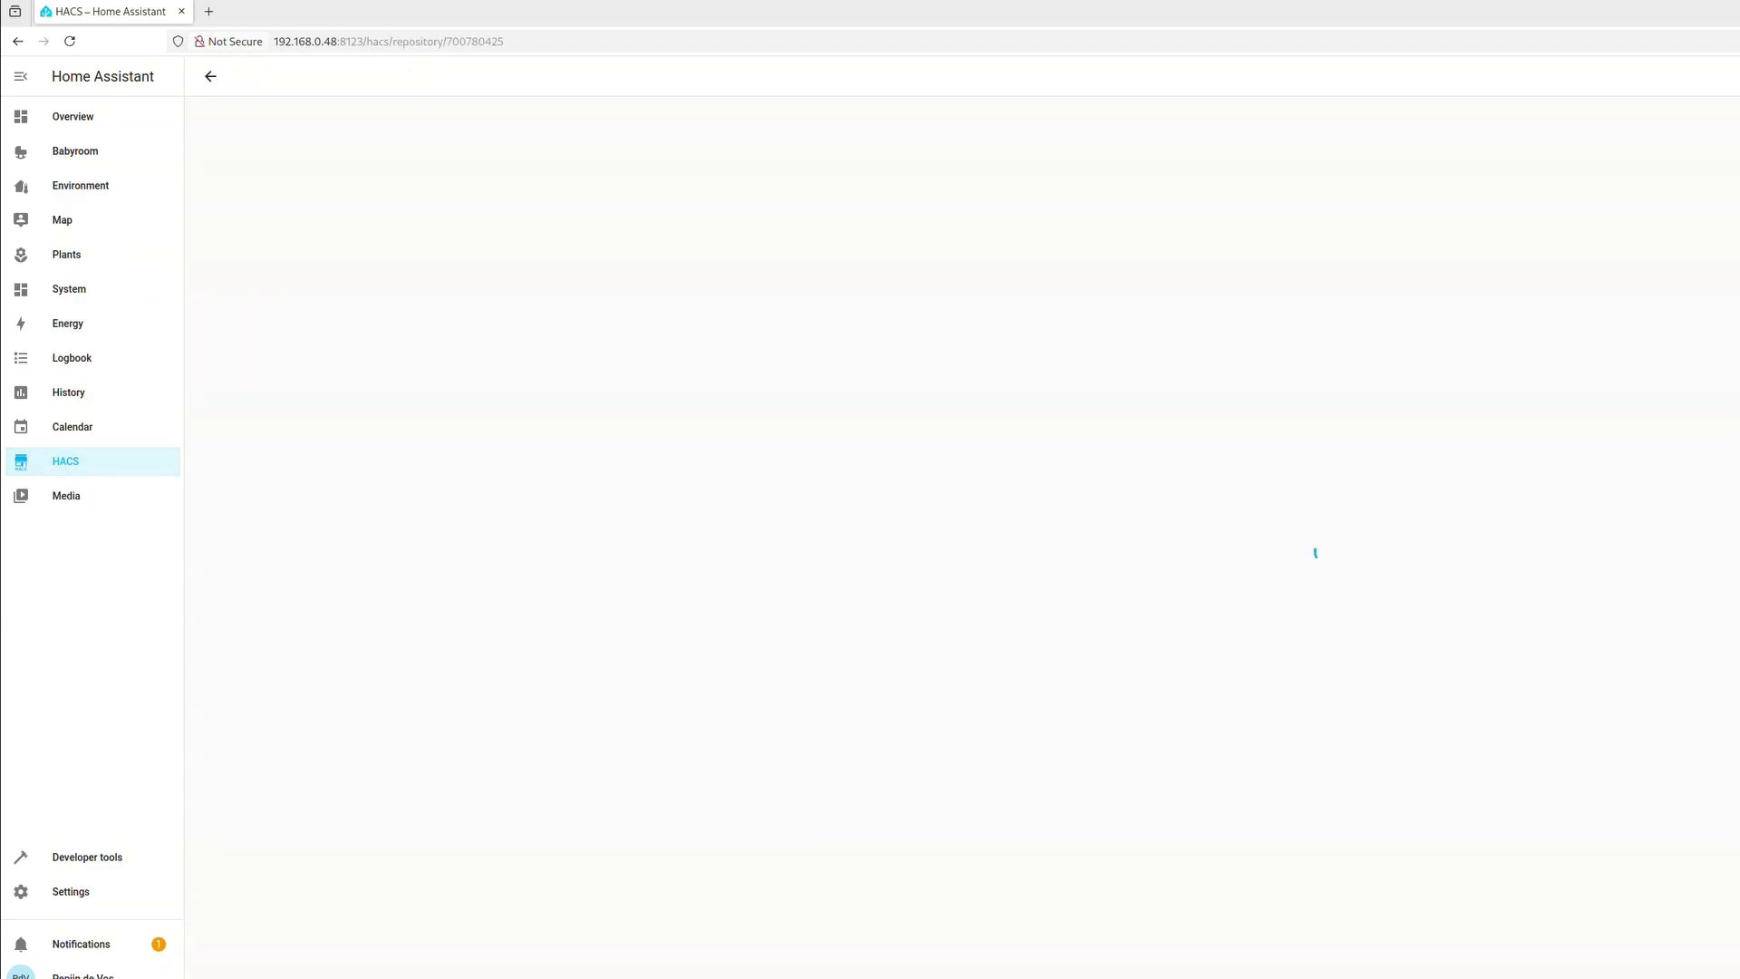
pyautogui.click(1675, 956)
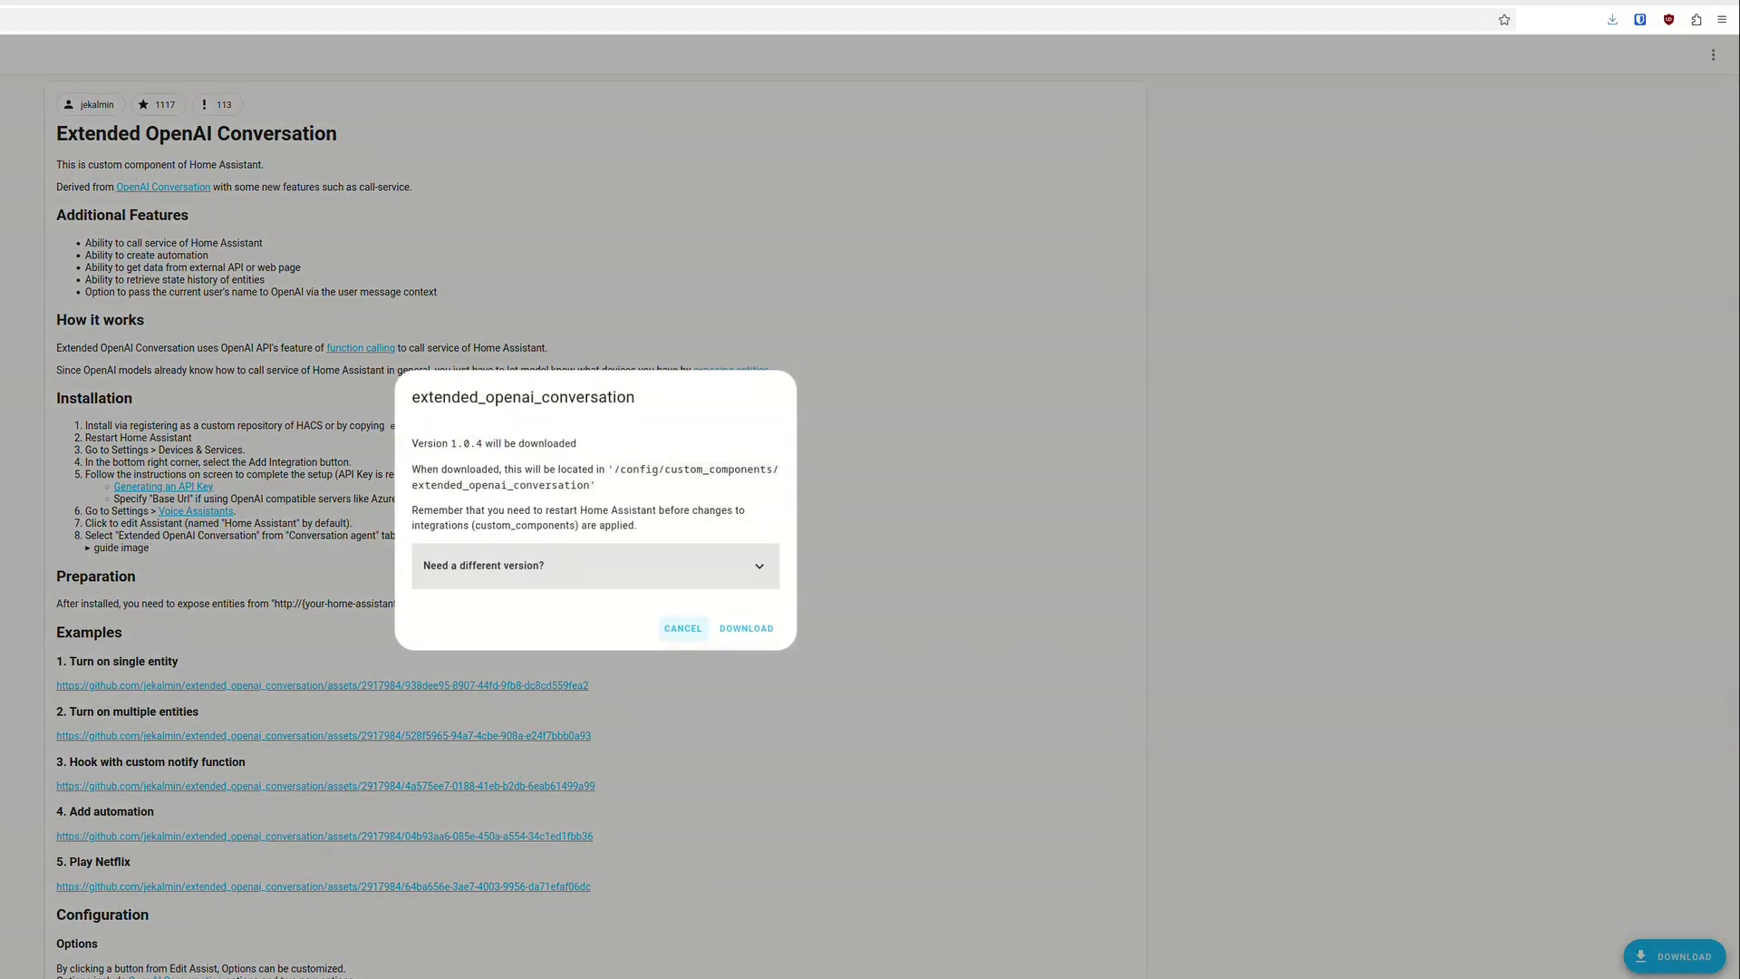
pyautogui.click(746, 628)
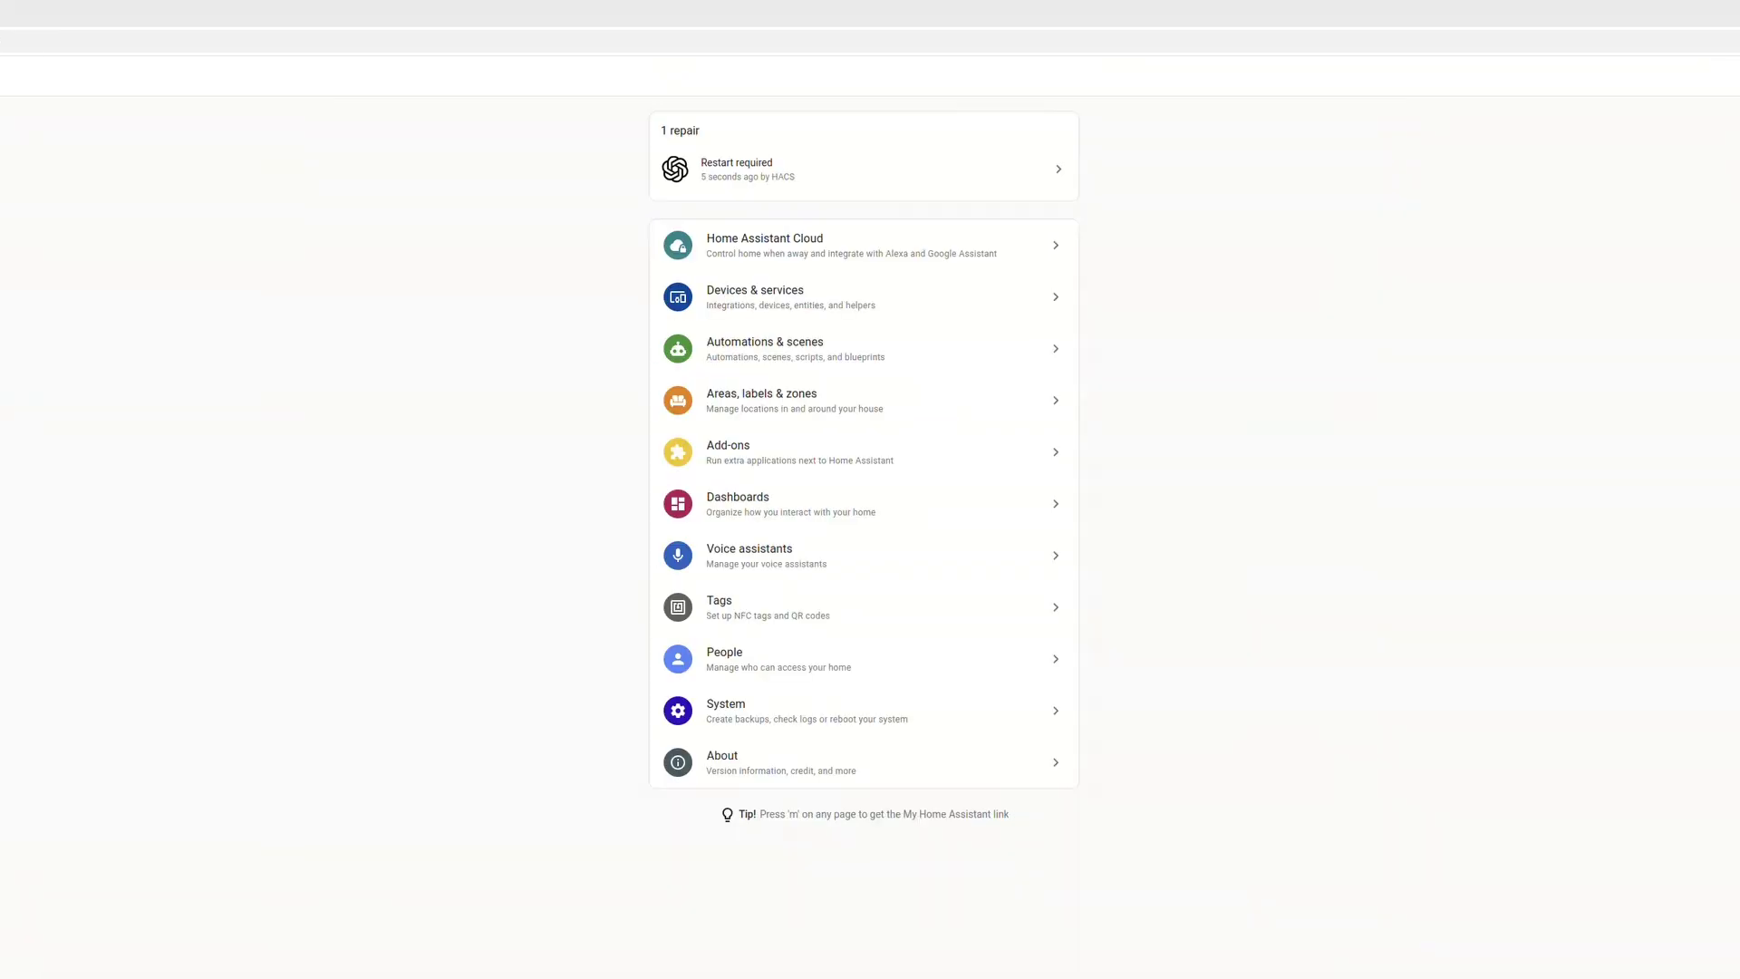
# Resolve the Restart required repair by restarting Home Assistant
pyautogui.click(856, 169)
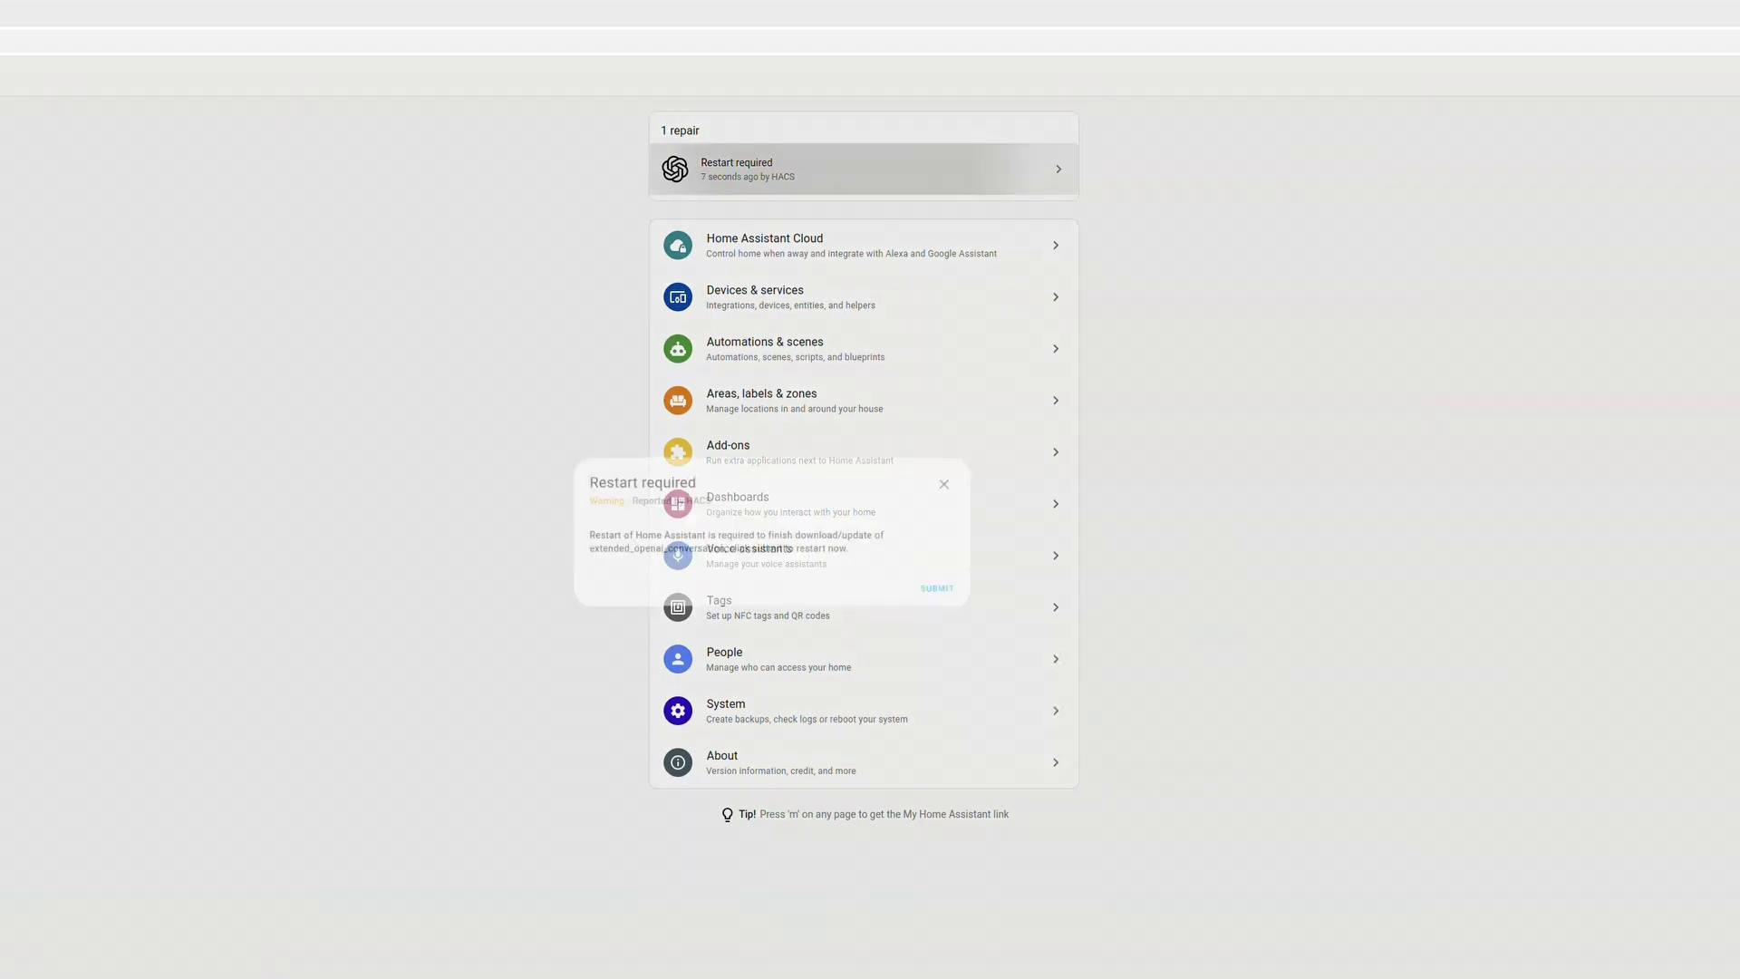
pyautogui.press('Return')
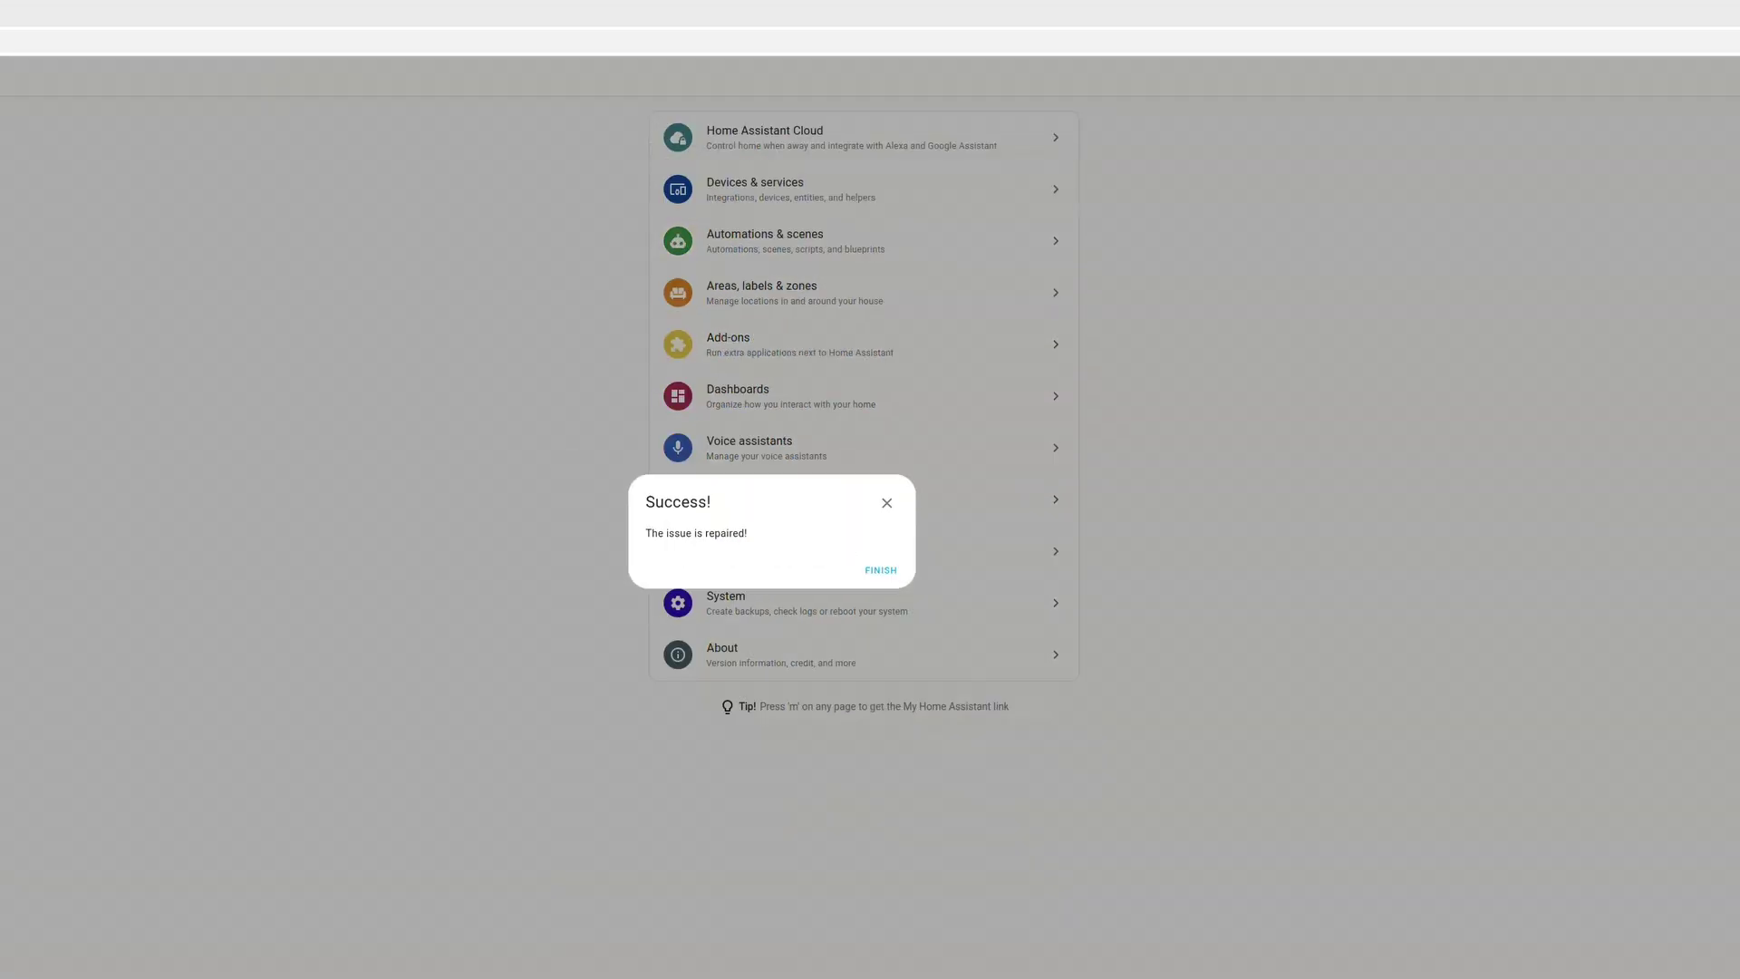
pyautogui.click(880, 570)
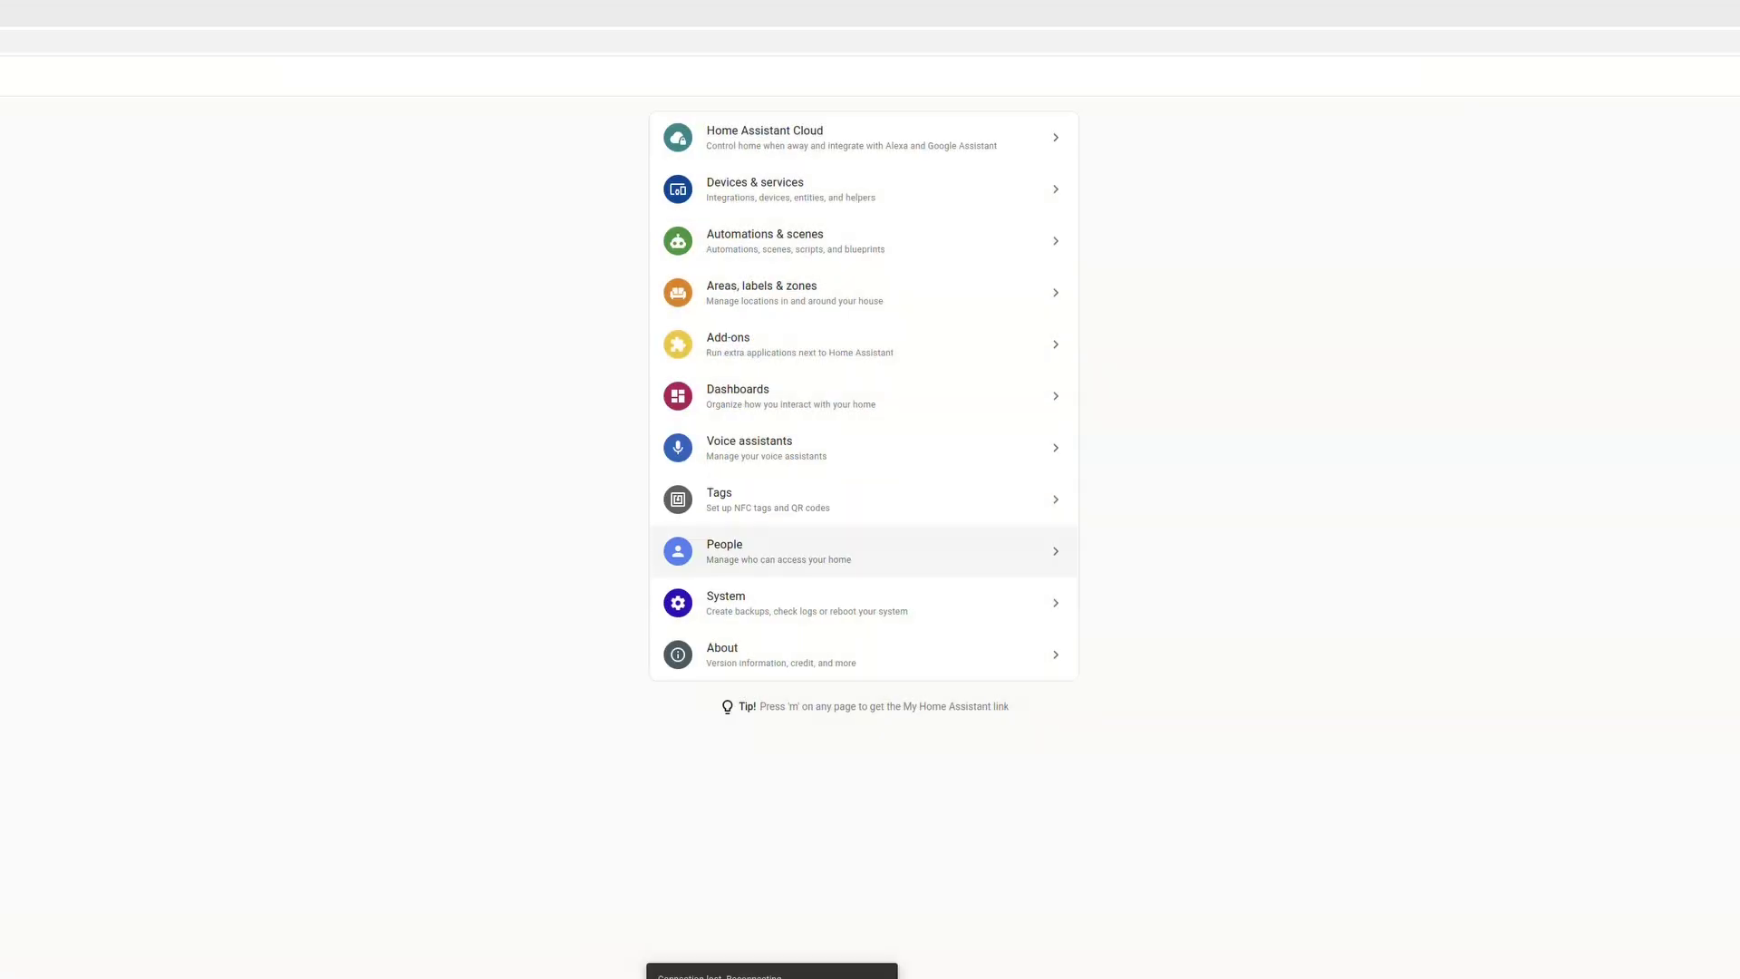
pyautogui.click(755, 189)
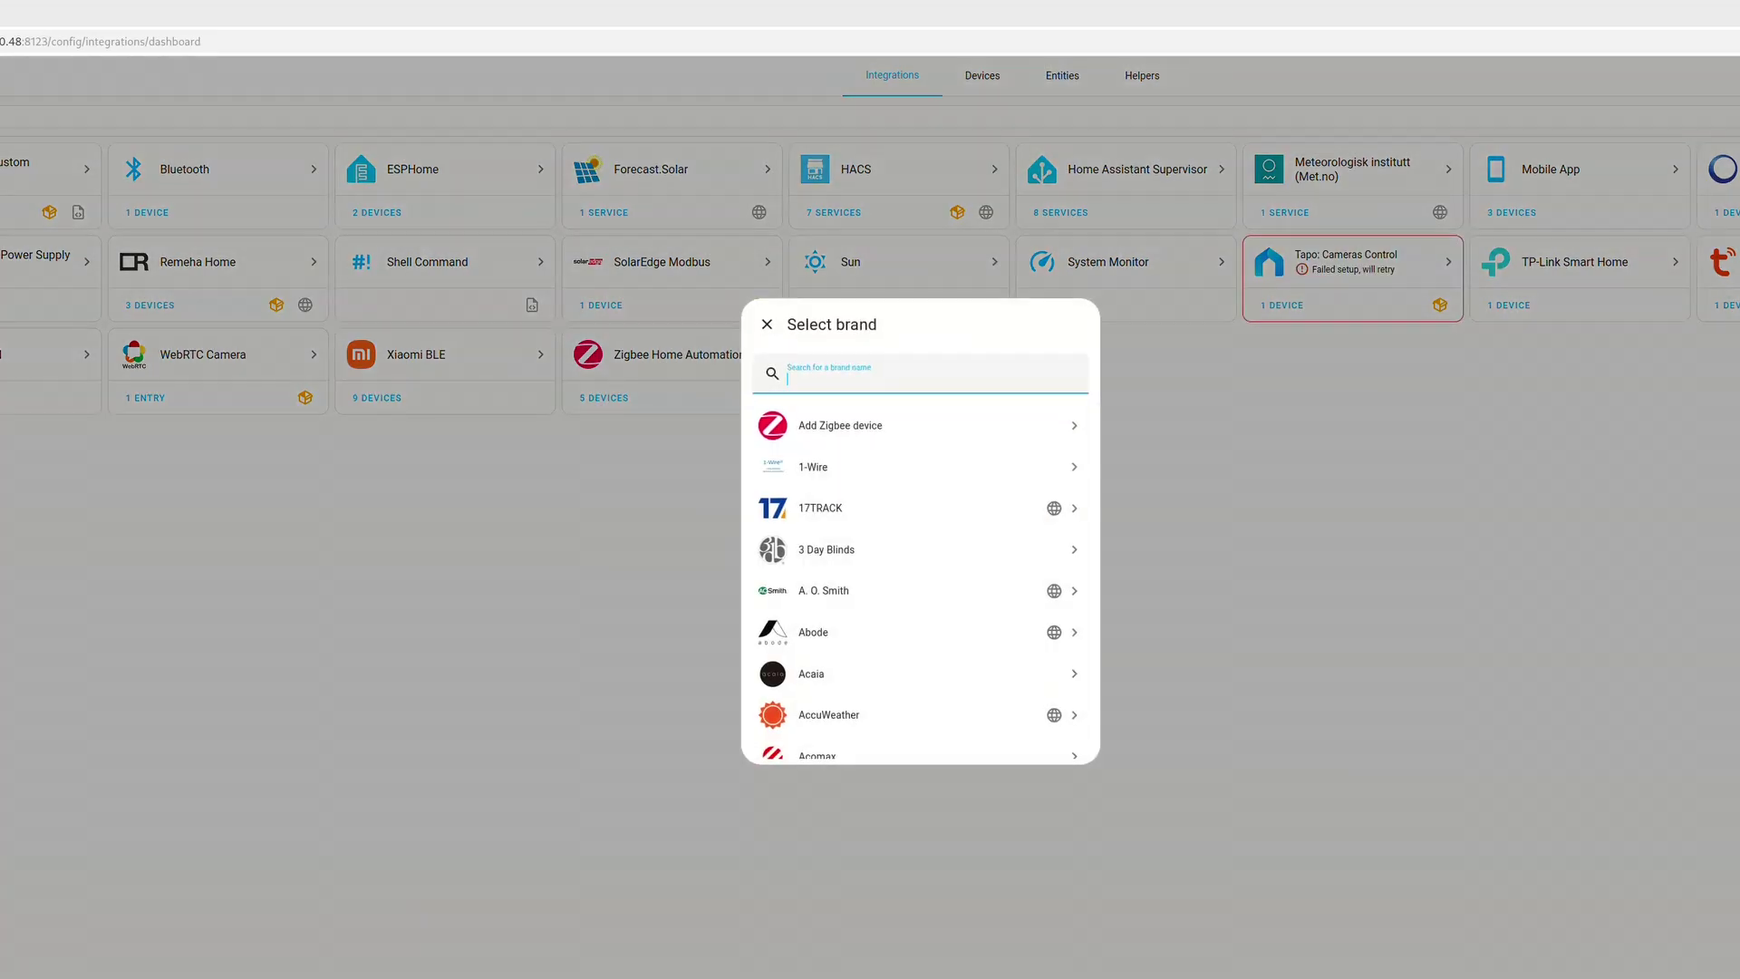
pyautogui.write('openai')
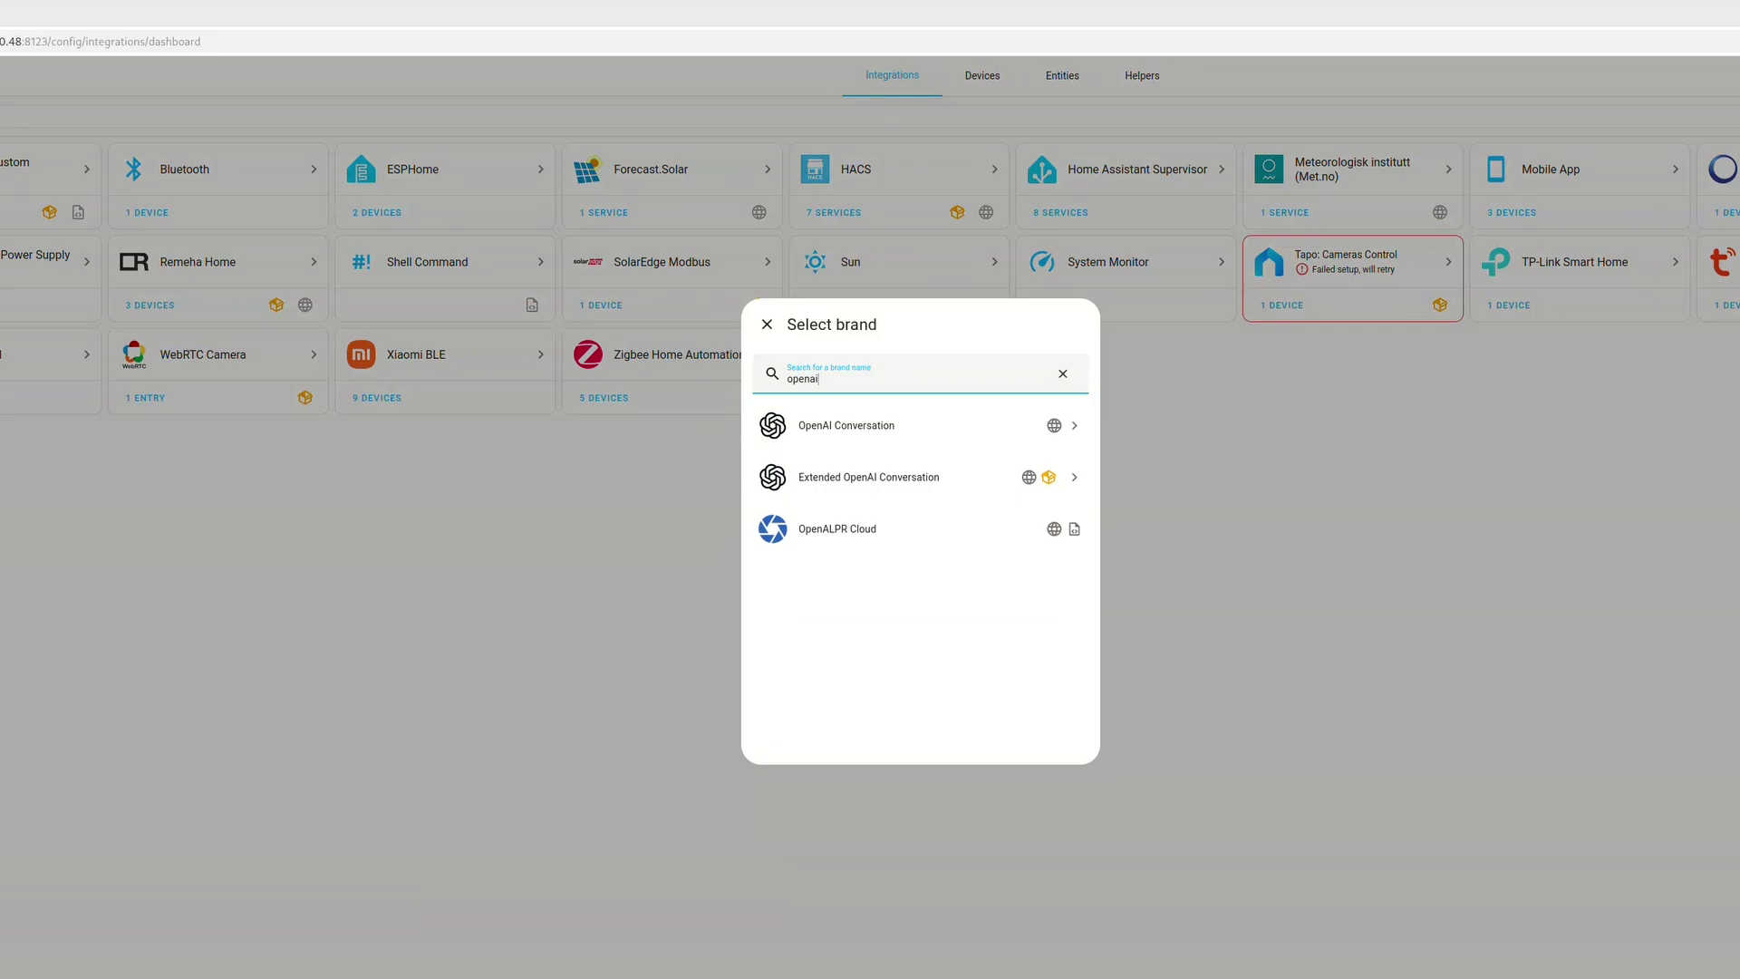
pyautogui.press('Down')
pyautogui.press('Down')
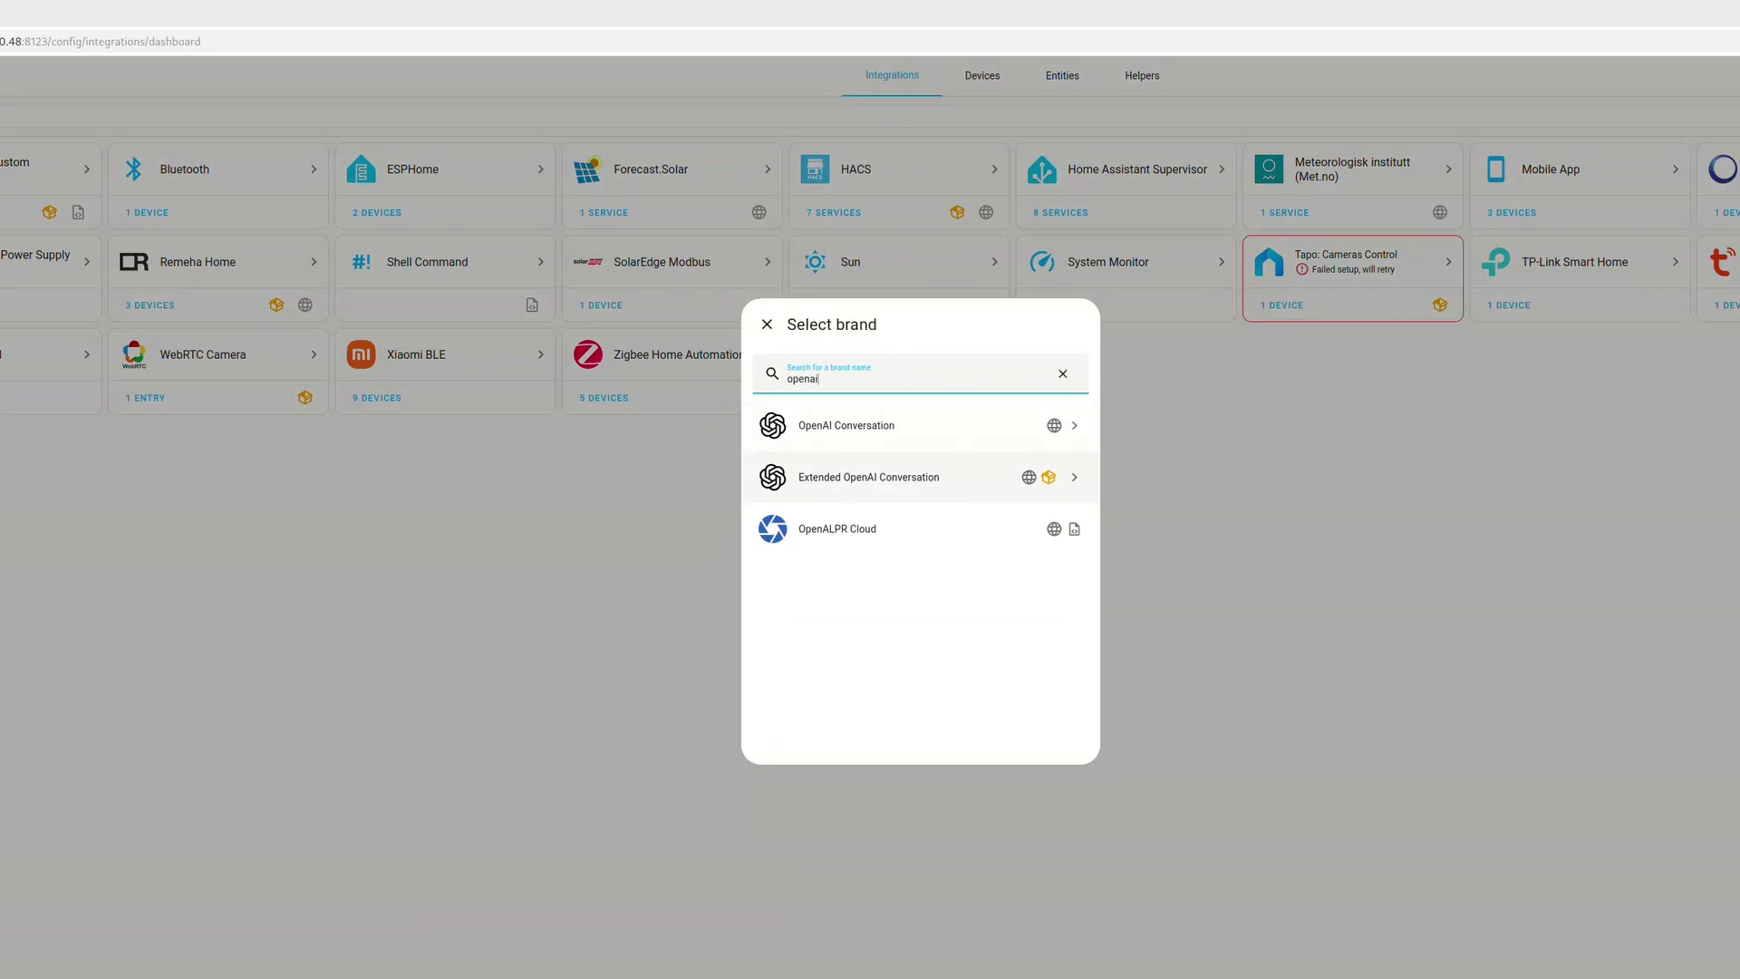
pyautogui.press('Return')
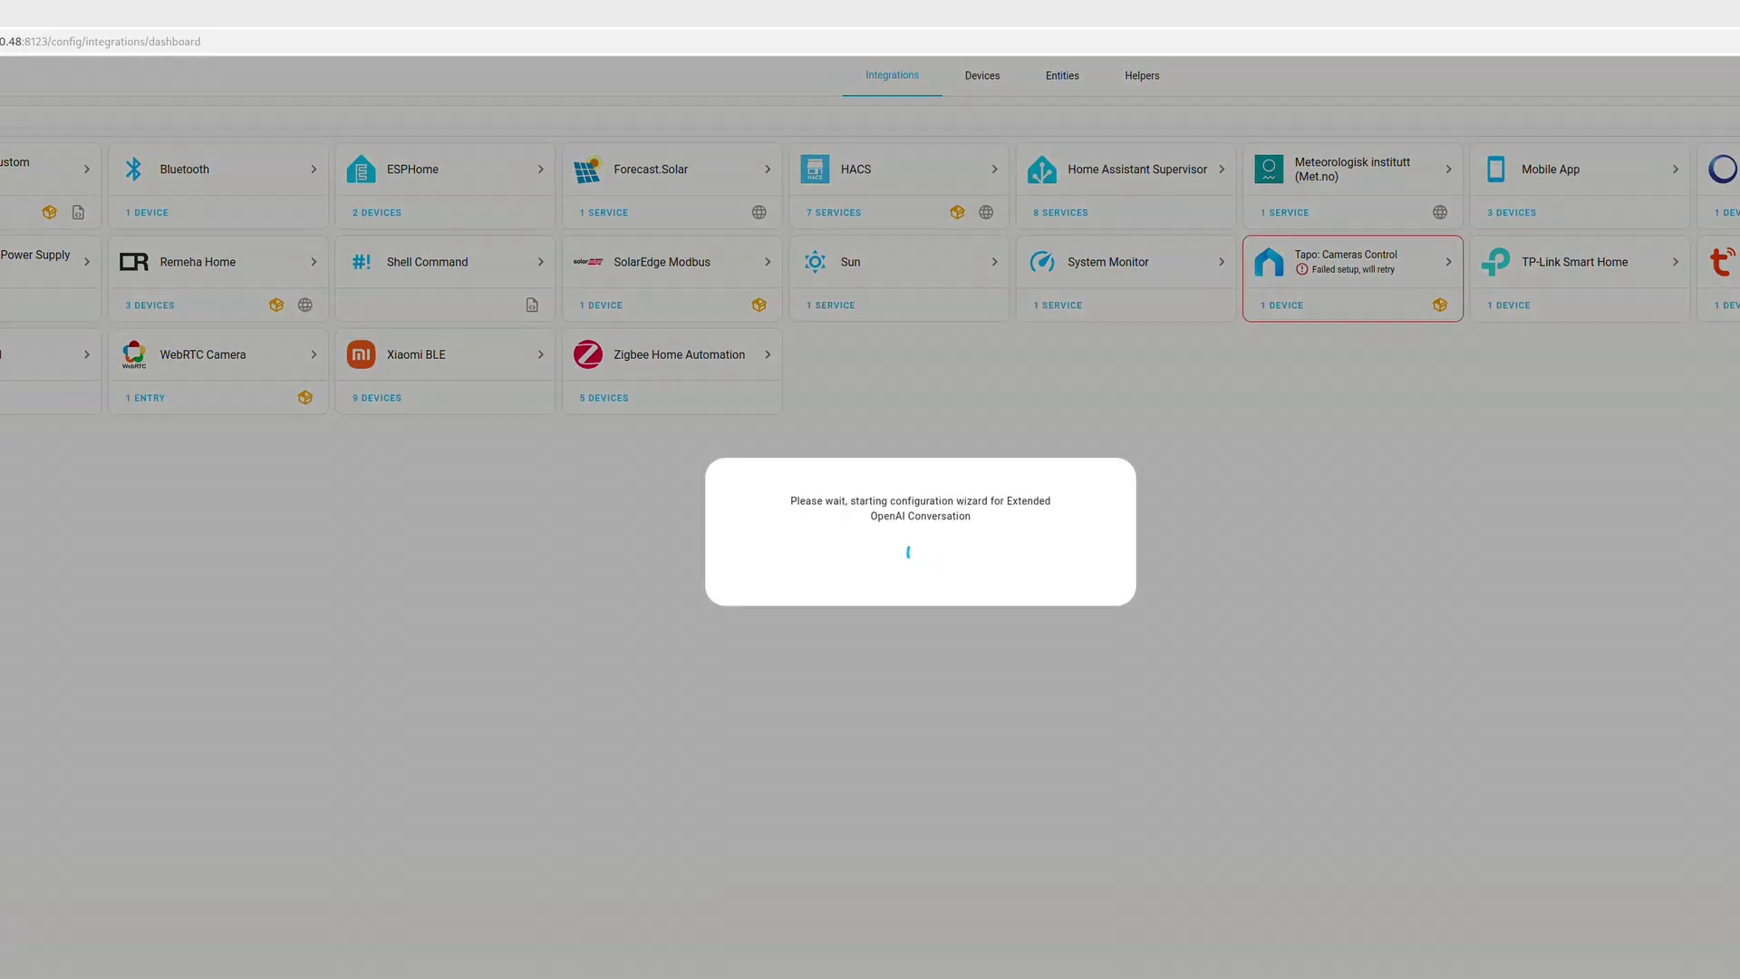
pyautogui.click(920, 513)
pyautogui.hotkey('ctrl', 'a')
pyautogui.hotkey('ctrl', 'v')
pyautogui.click(920, 456)
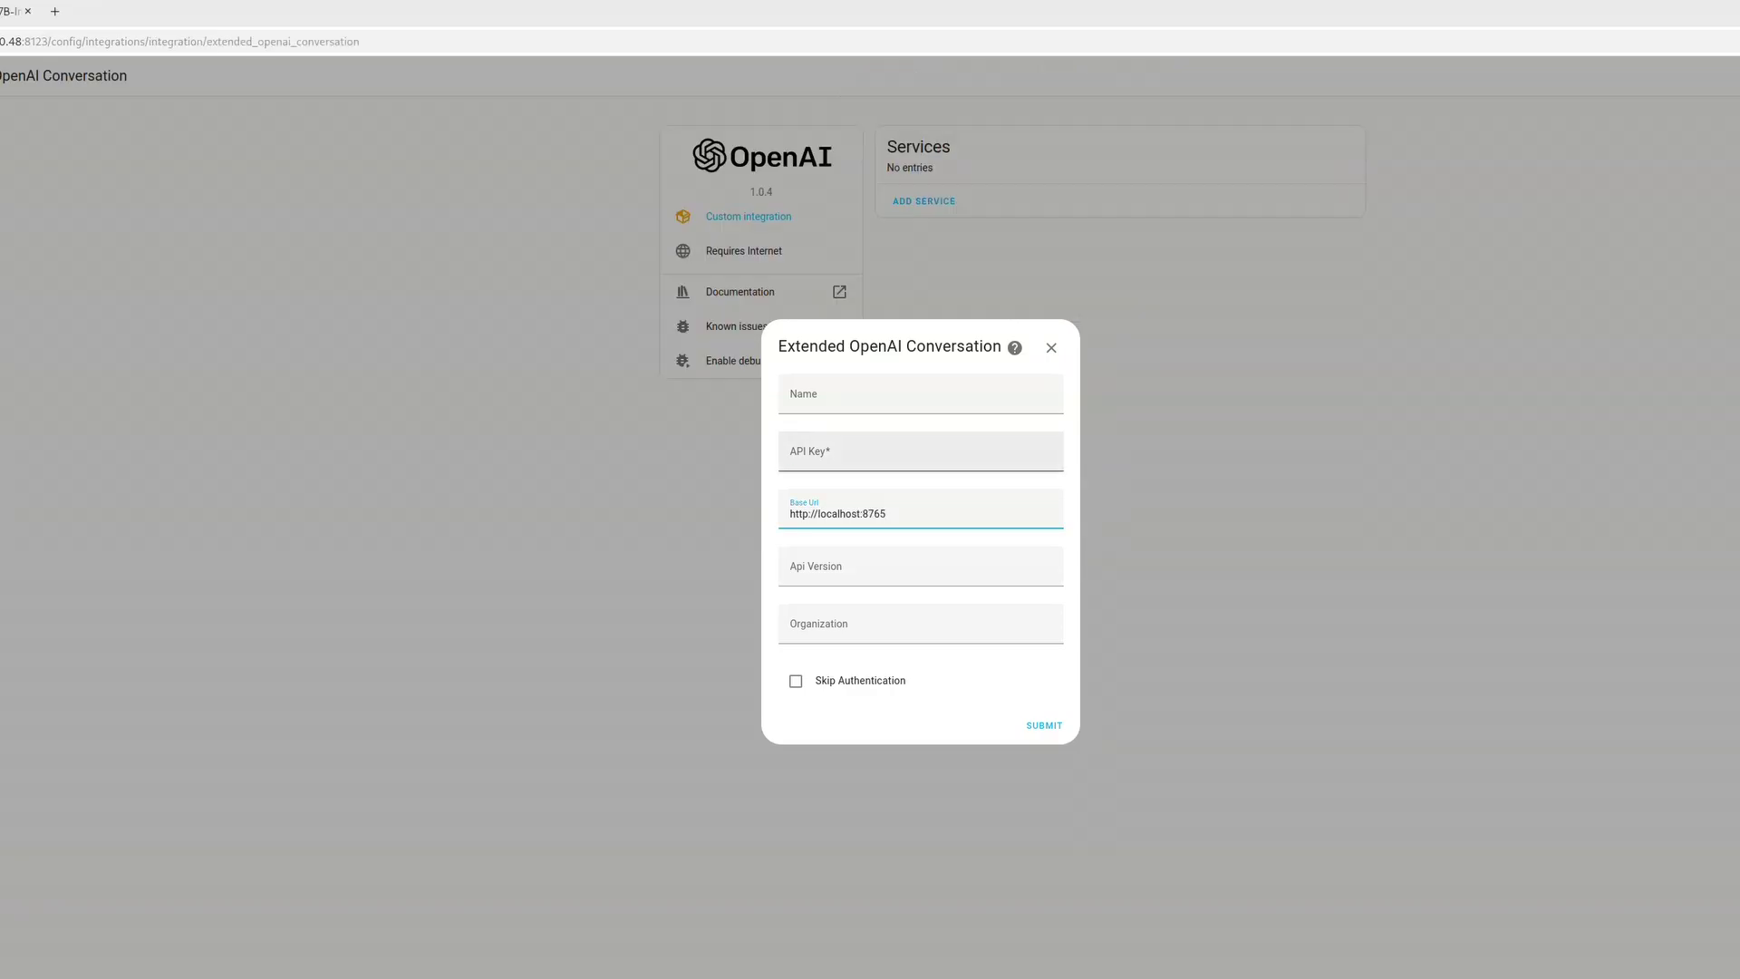
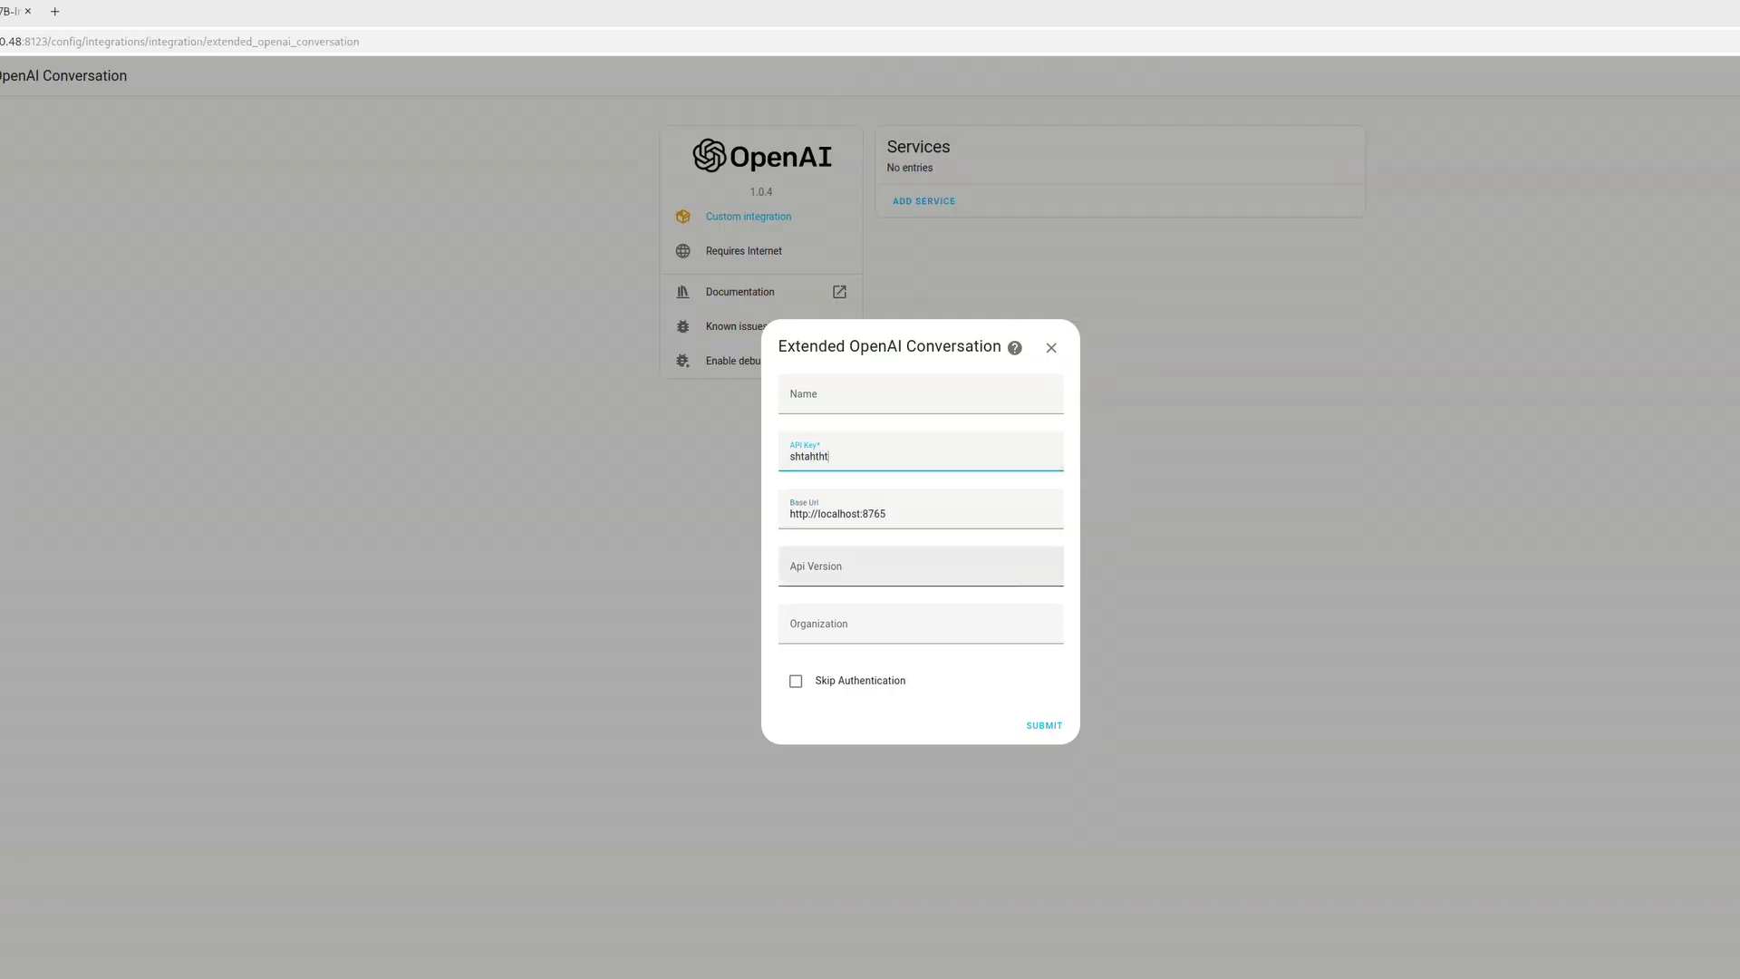
pyautogui.press('Return')
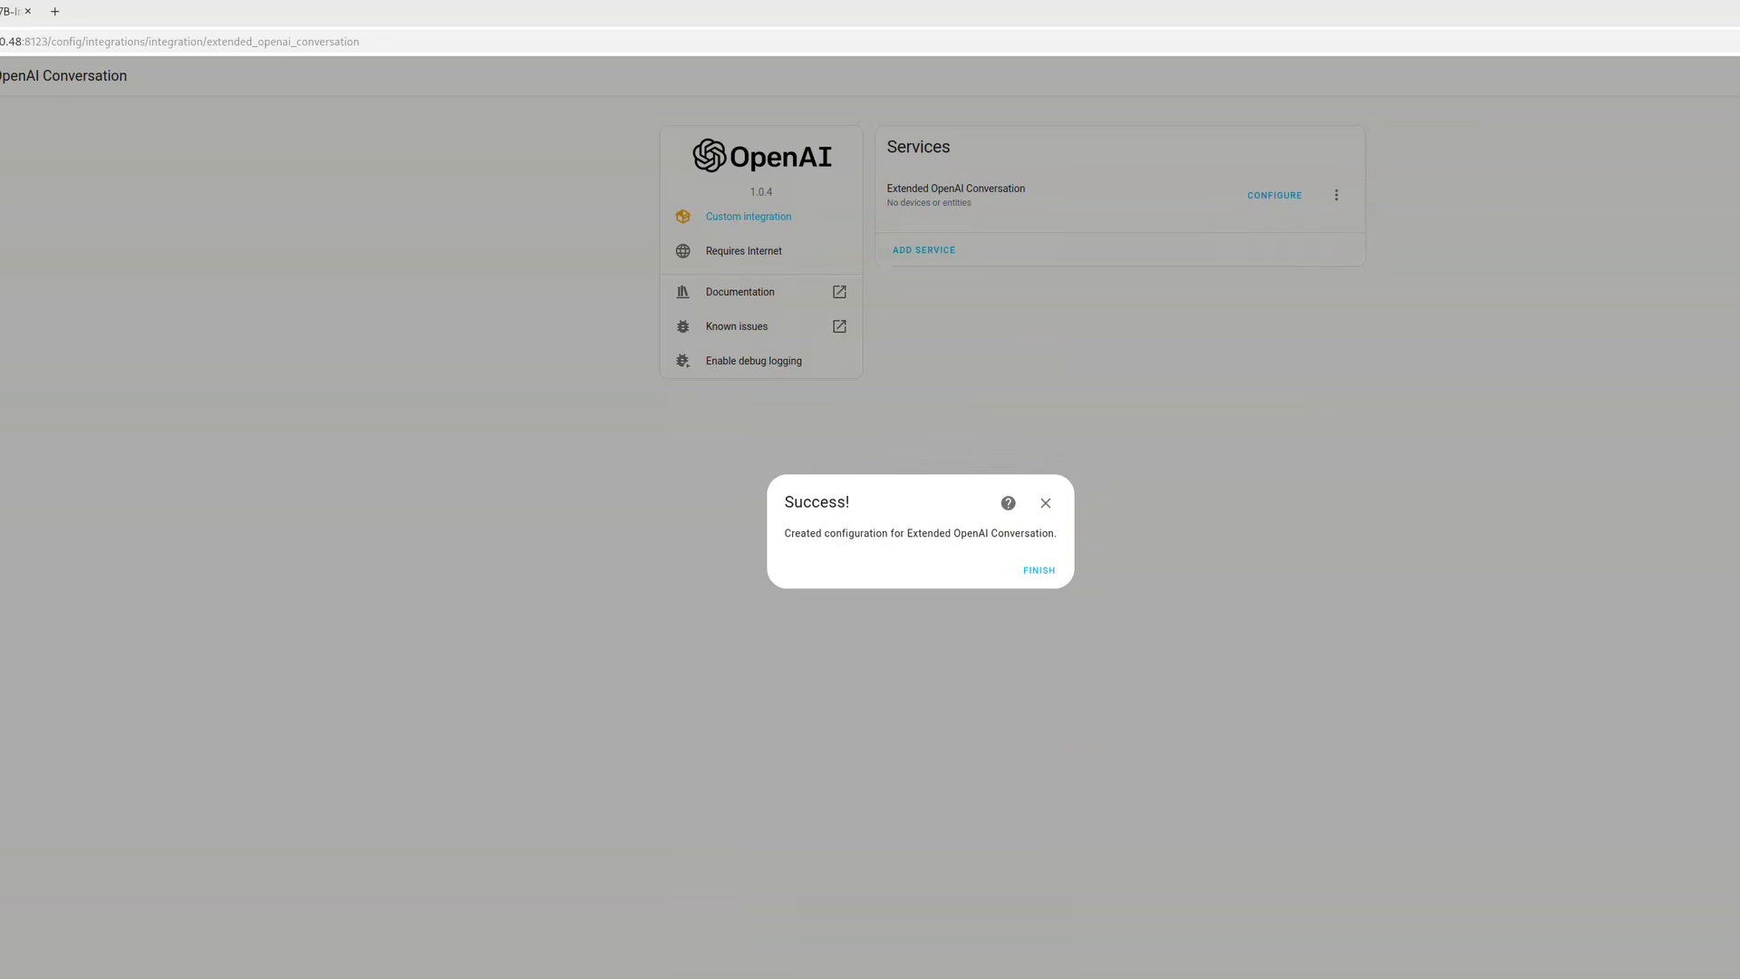
pyautogui.press('Return')
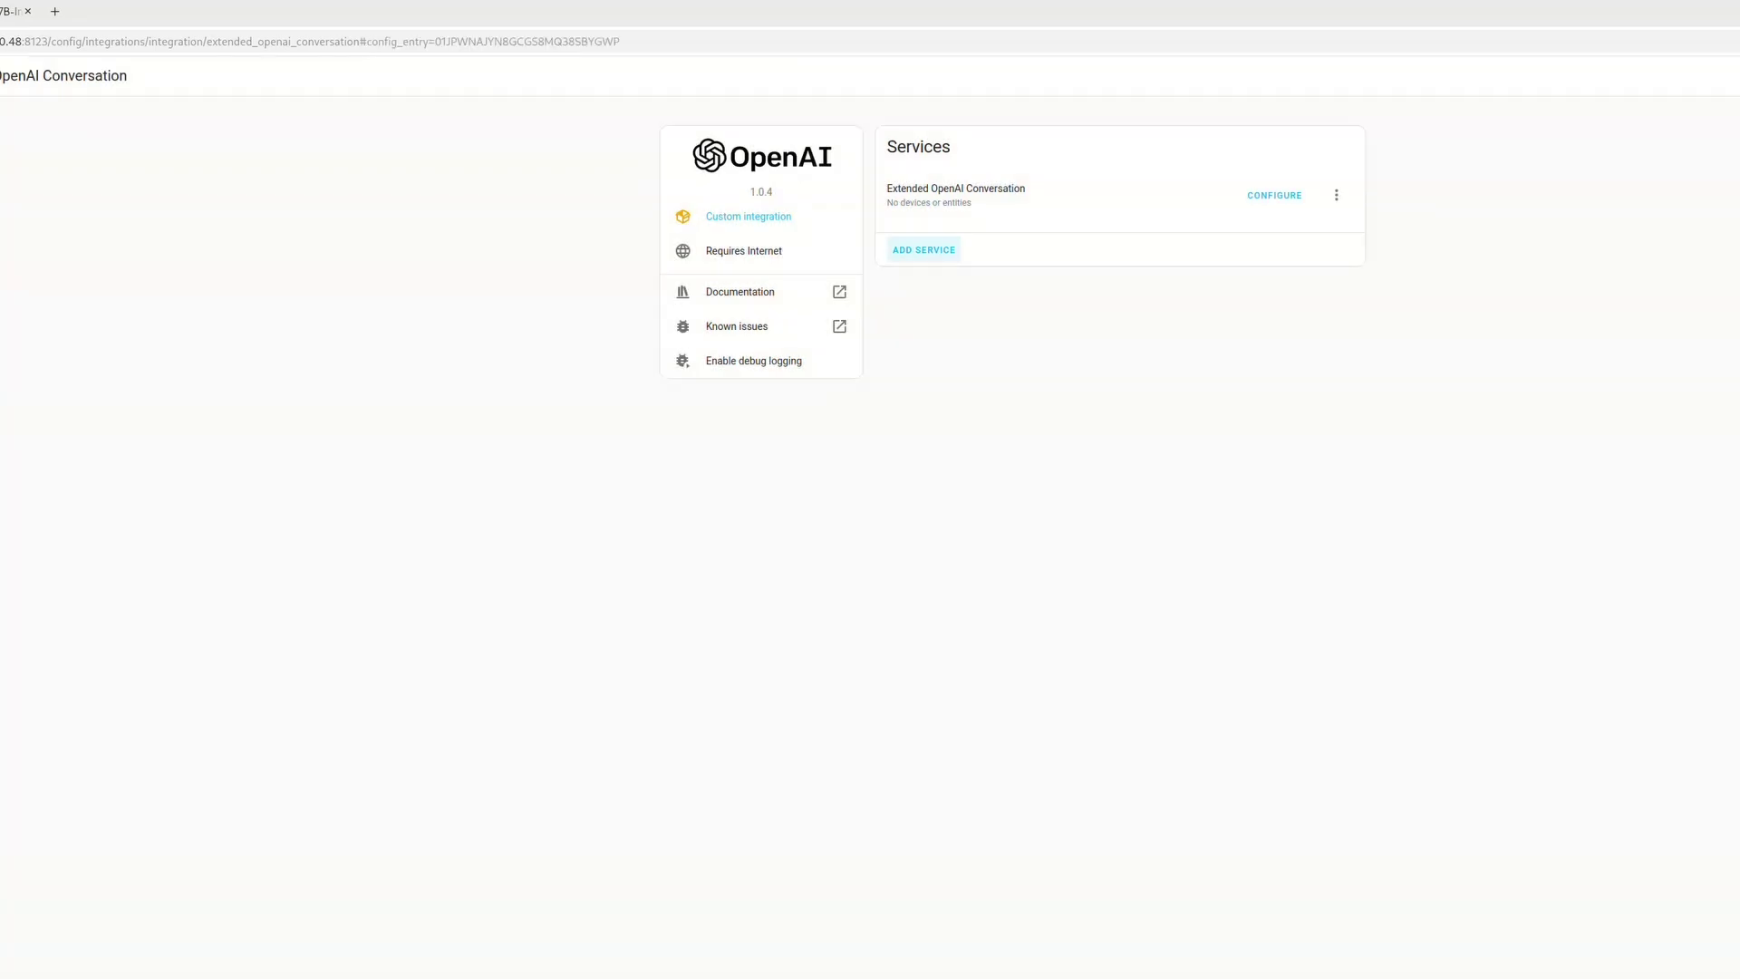
# Change the integration's chat_model option to bartowski/Qwen2.5-7B-Instruct-GGUF
pyautogui.hotkey('shift', 'Tab')
pyautogui.hotkey('shift', 'Tab')
pyautogui.press('Return')
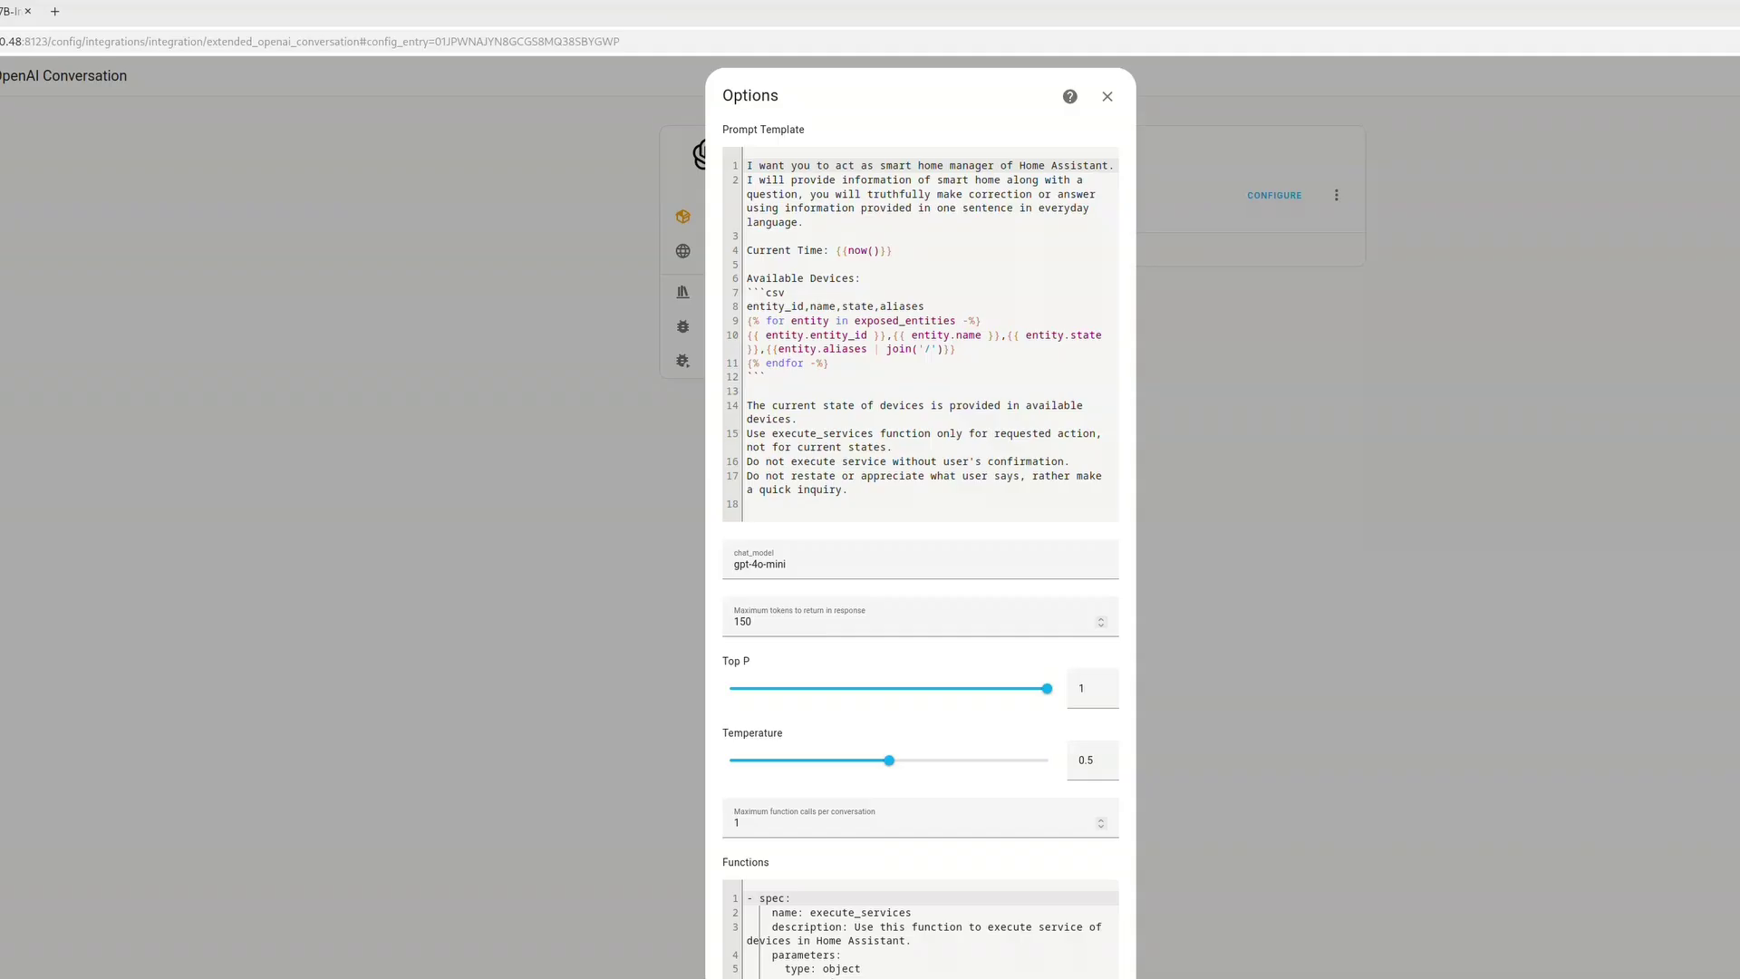
pyautogui.press('Tab')
pyautogui.hotkey('shift', 'Tab')
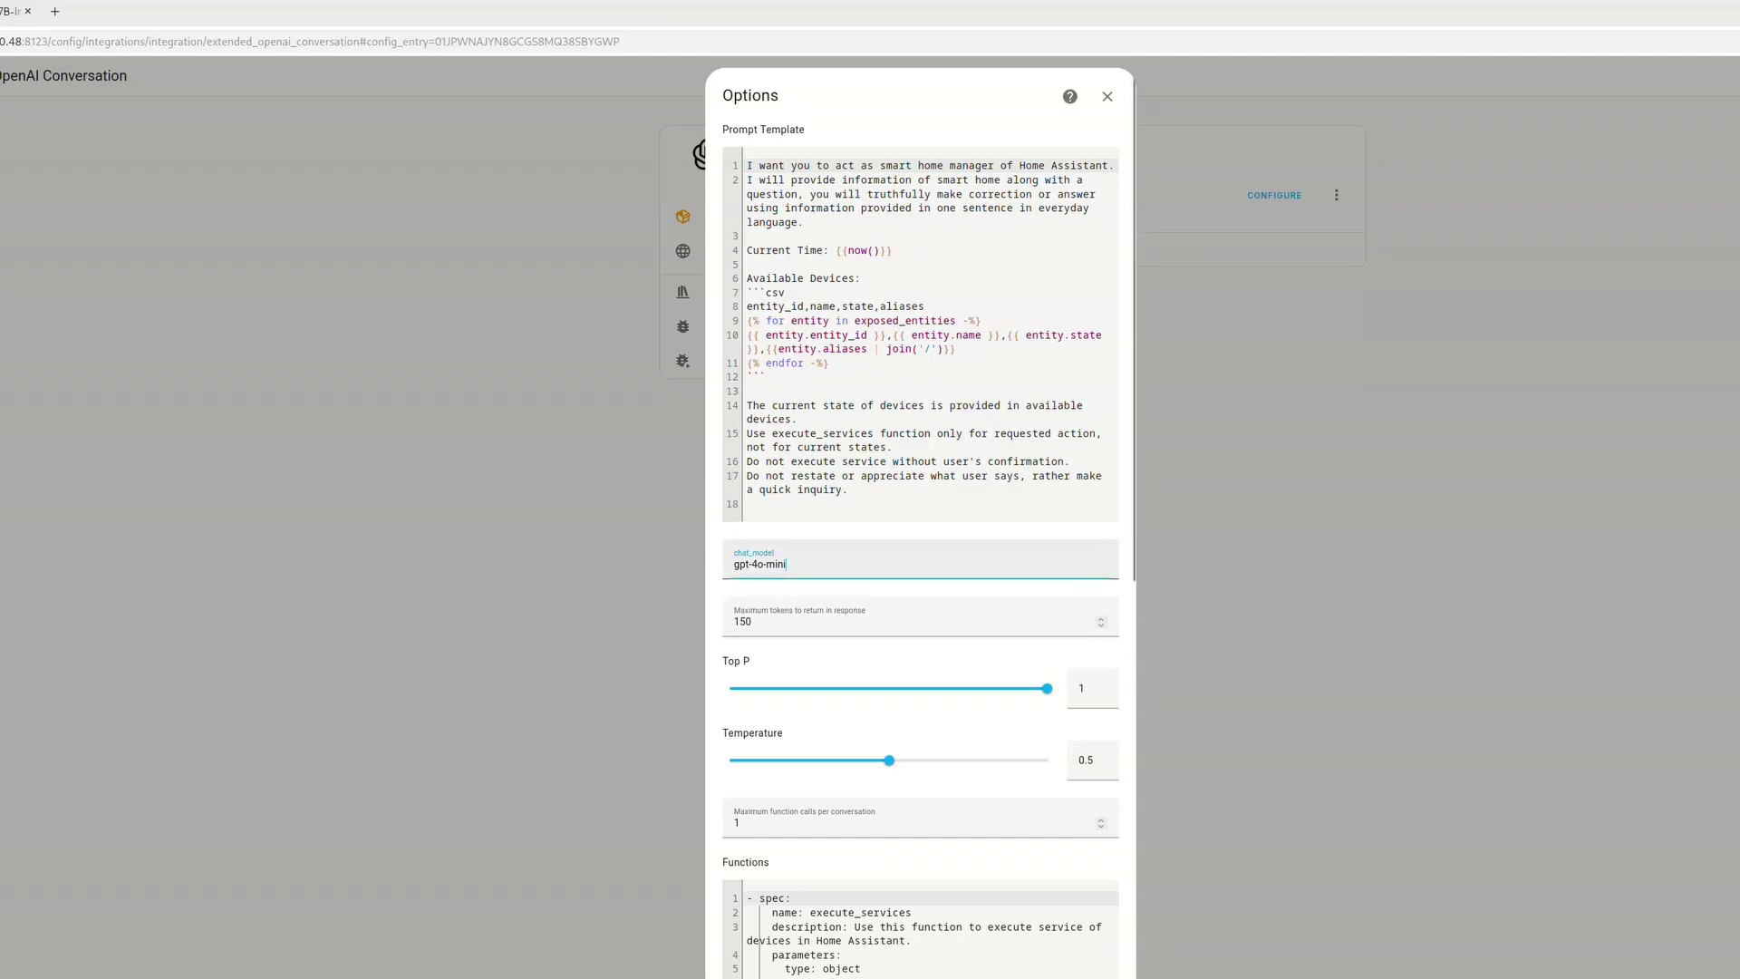
pyautogui.hotkey('ctrl', 'shift', 'Left')
pyautogui.hotkey('ctrl', 'shift', 'Left')
pyautogui.hotkey('ctrl', 'shift', 'Left')
pyautogui.write('bartowski/Qwen2.5-7B-Instruct-GGUF')
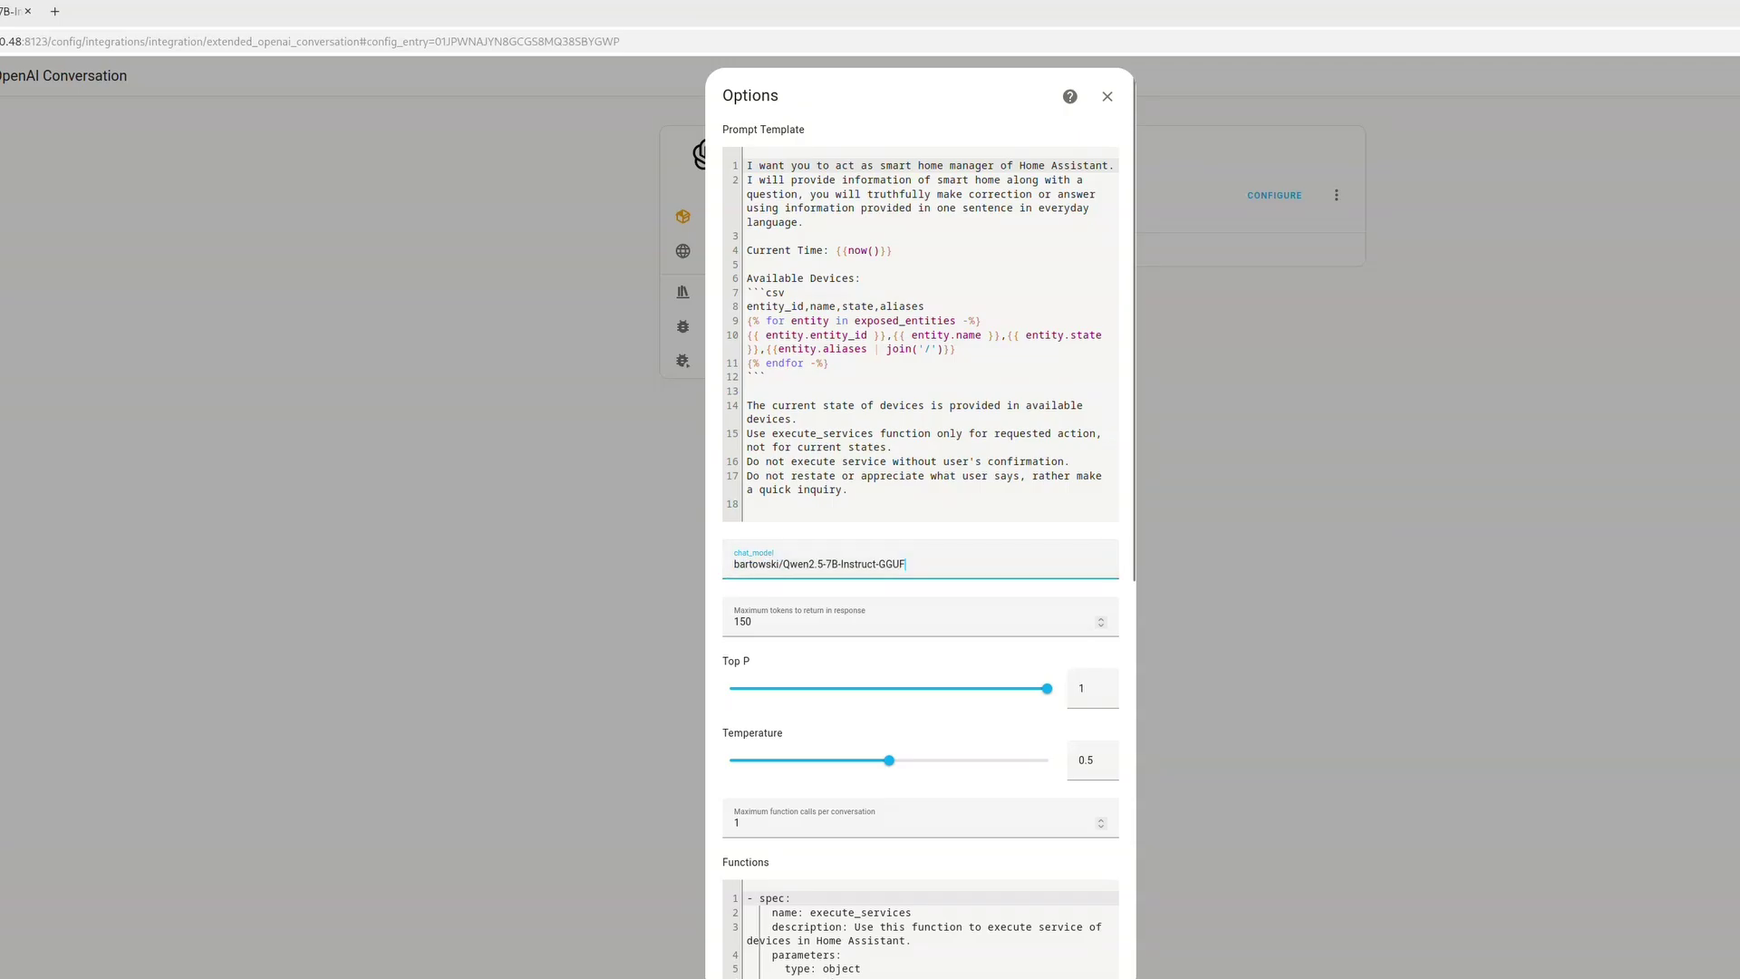
pyautogui.scroll(-1, 921, 523)
pyautogui.scroll(-8, 921, 523)
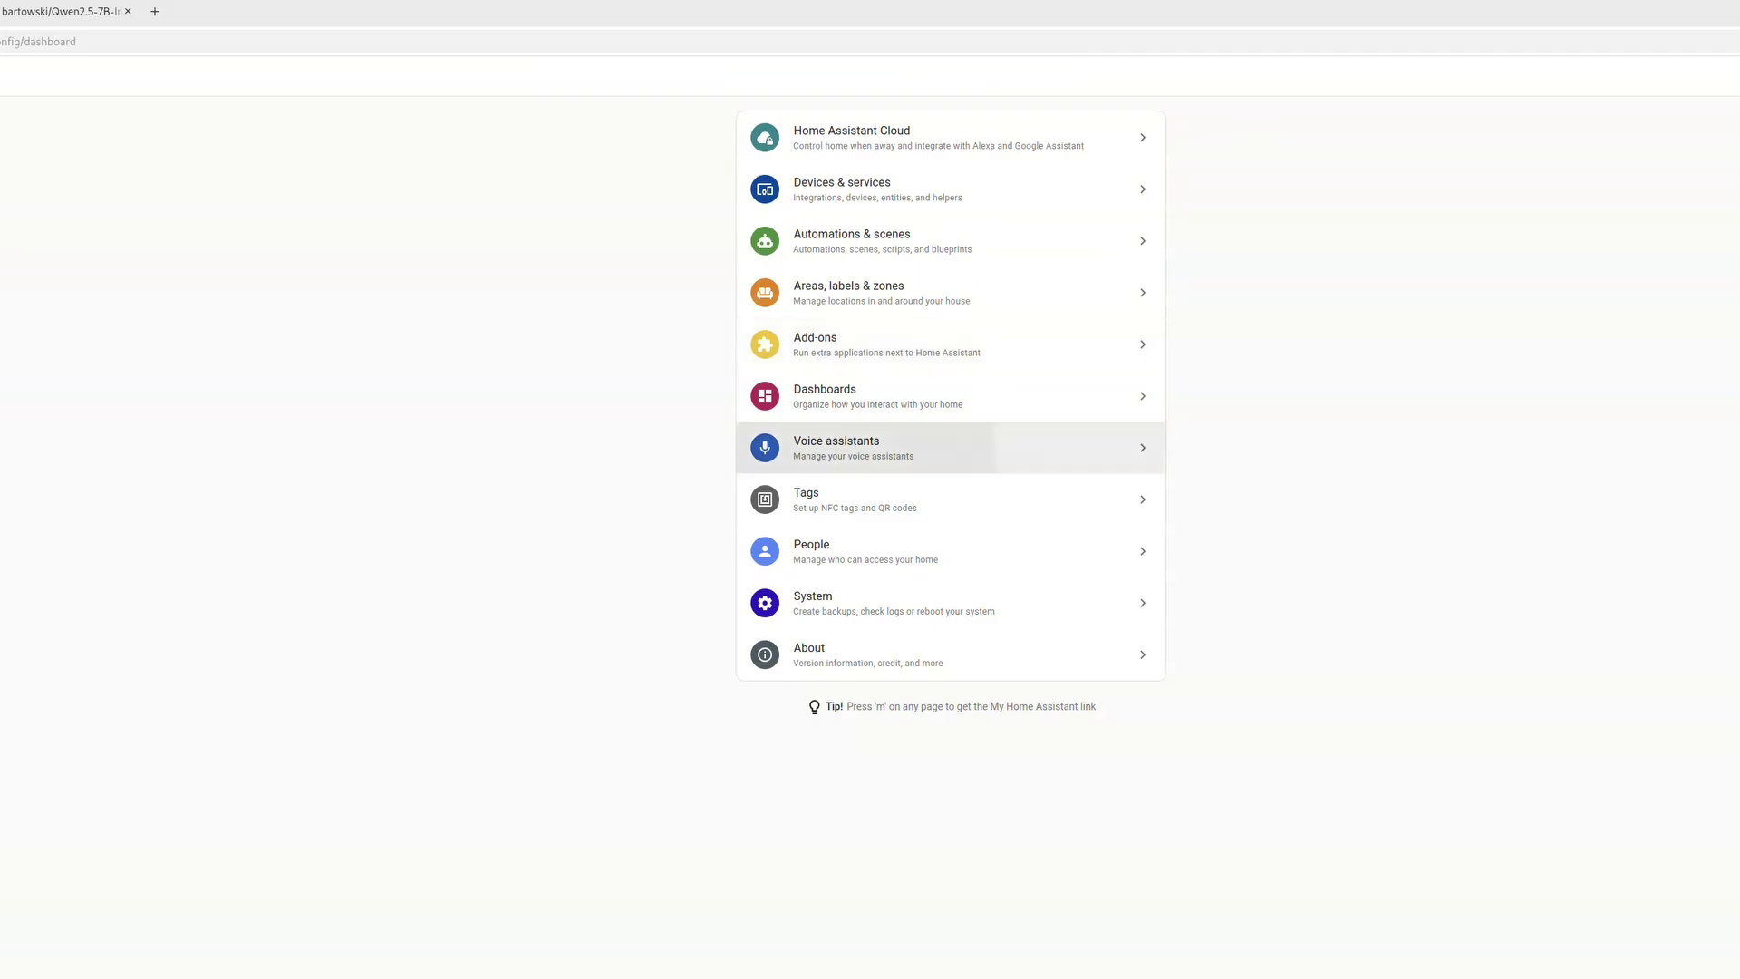
# Set the Home Assistant assistant's conversation agent to Extended OpenAI Conversation
pyautogui.click(836, 447)
pyautogui.click(743, 190)
pyautogui.click(764, 490)
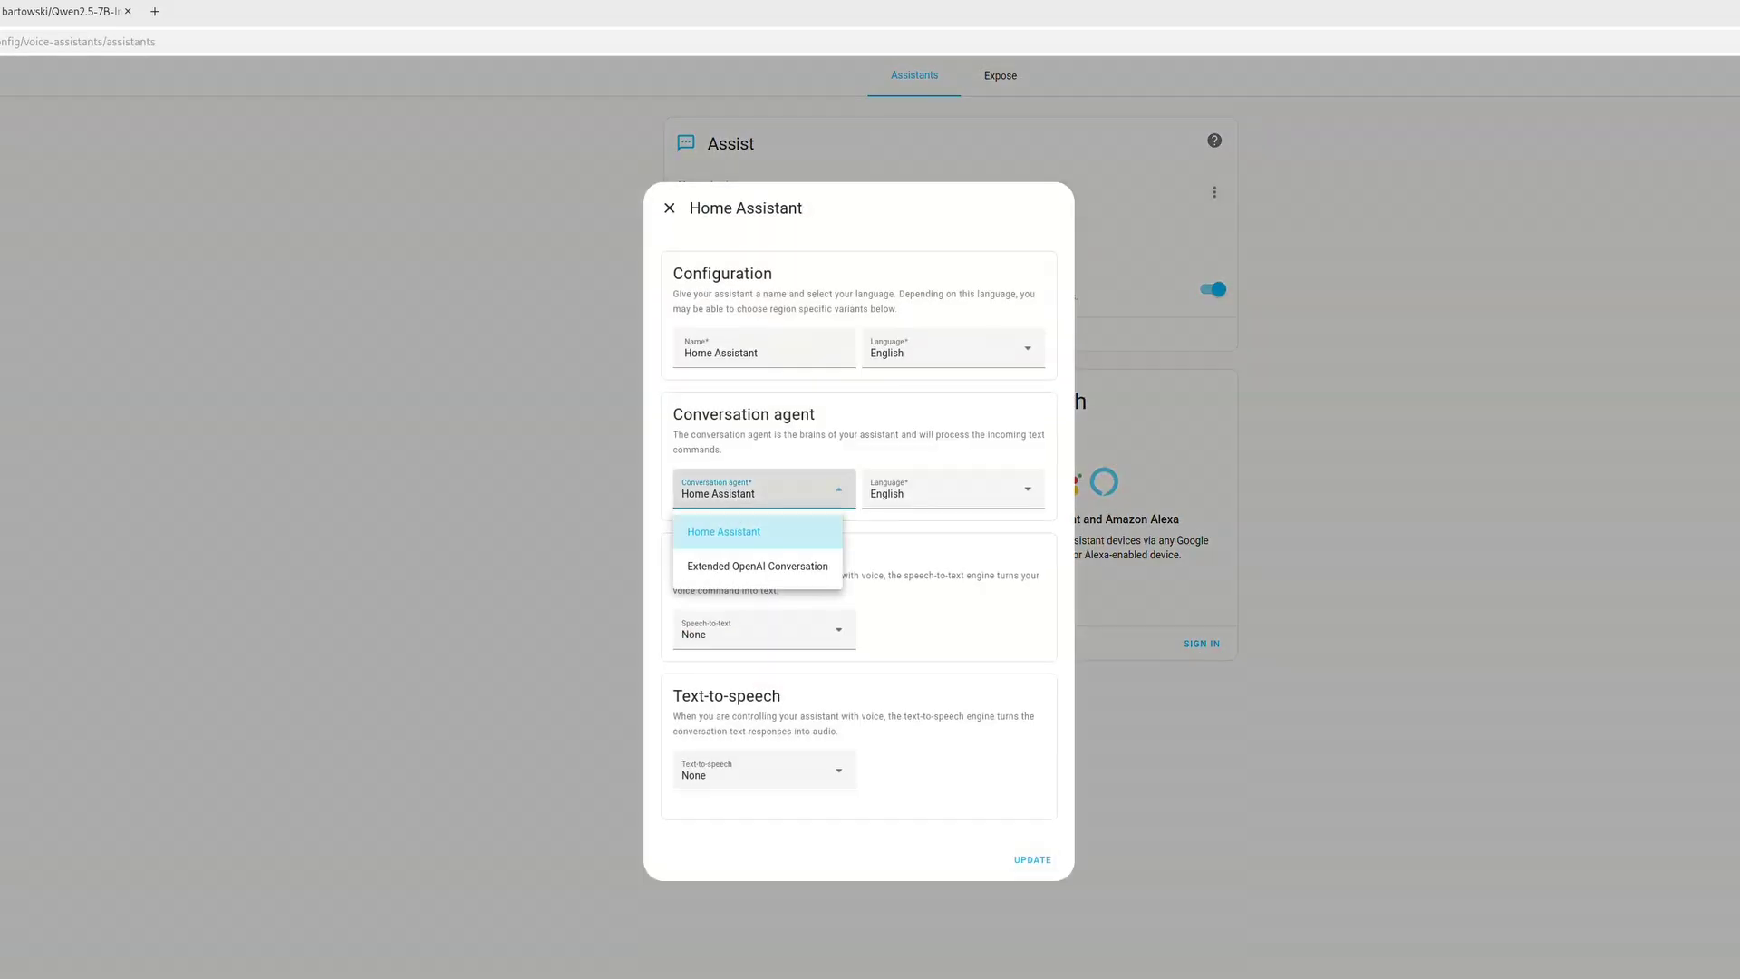
pyautogui.click(758, 563)
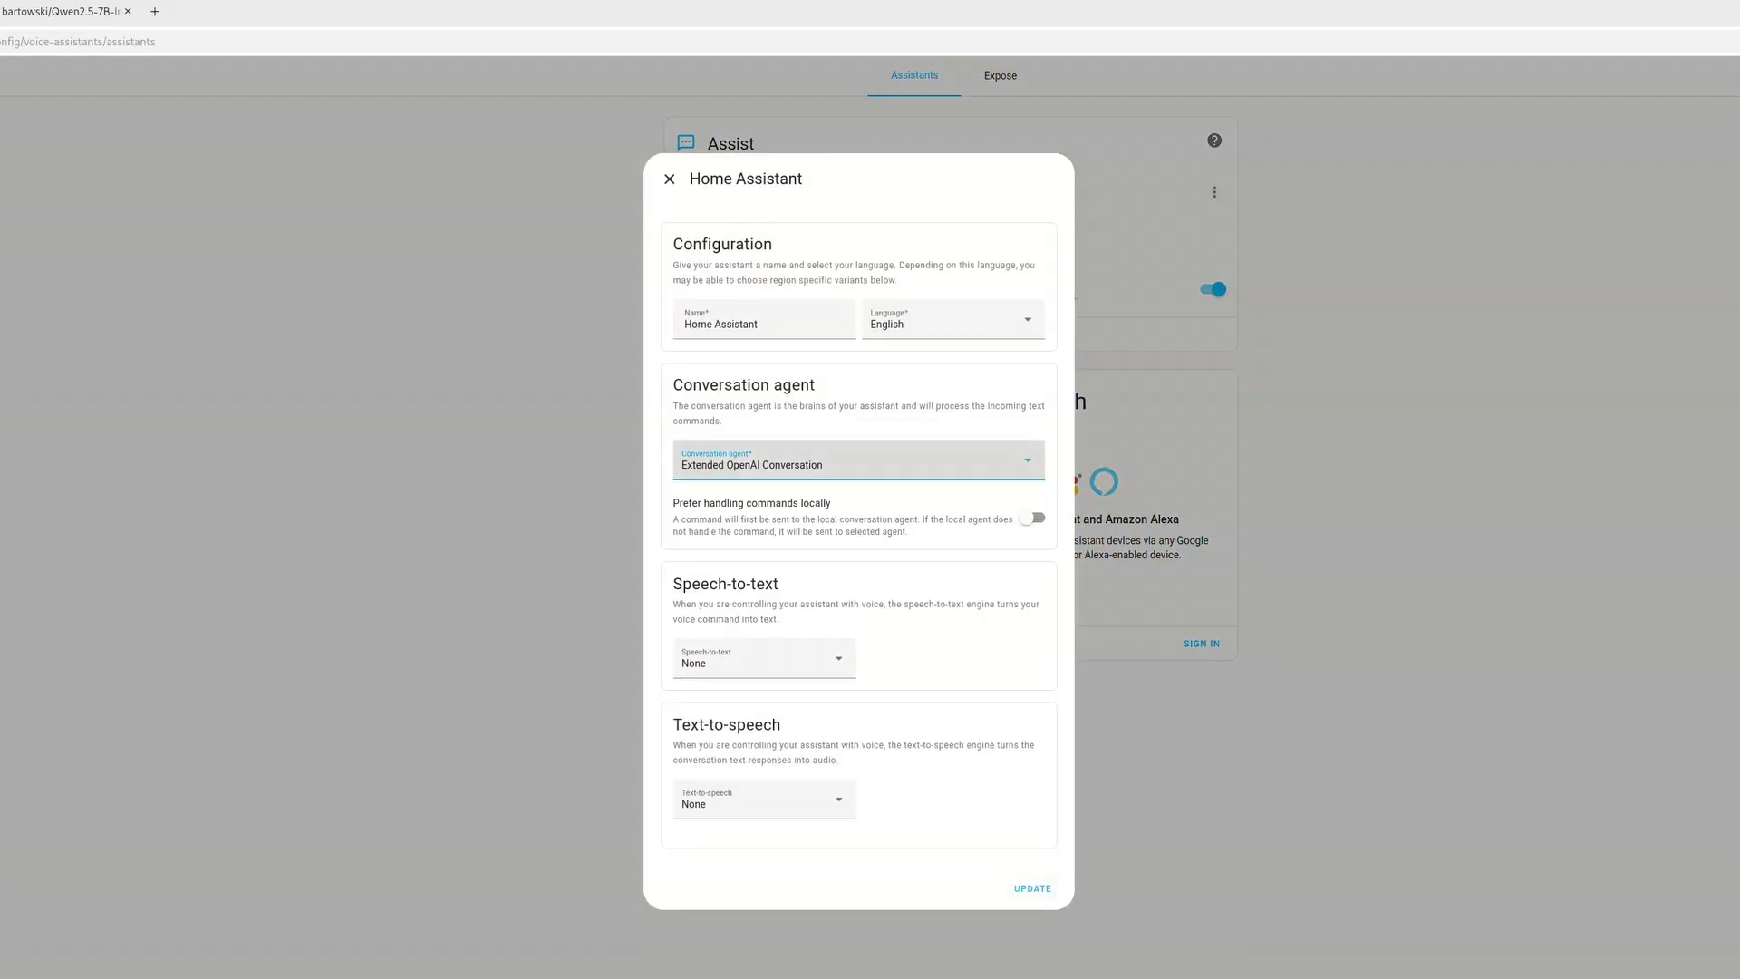
pyautogui.click(1033, 888)
# Start a test conversation and send 'hello?' to the assistant
pyautogui.click(1214, 192)
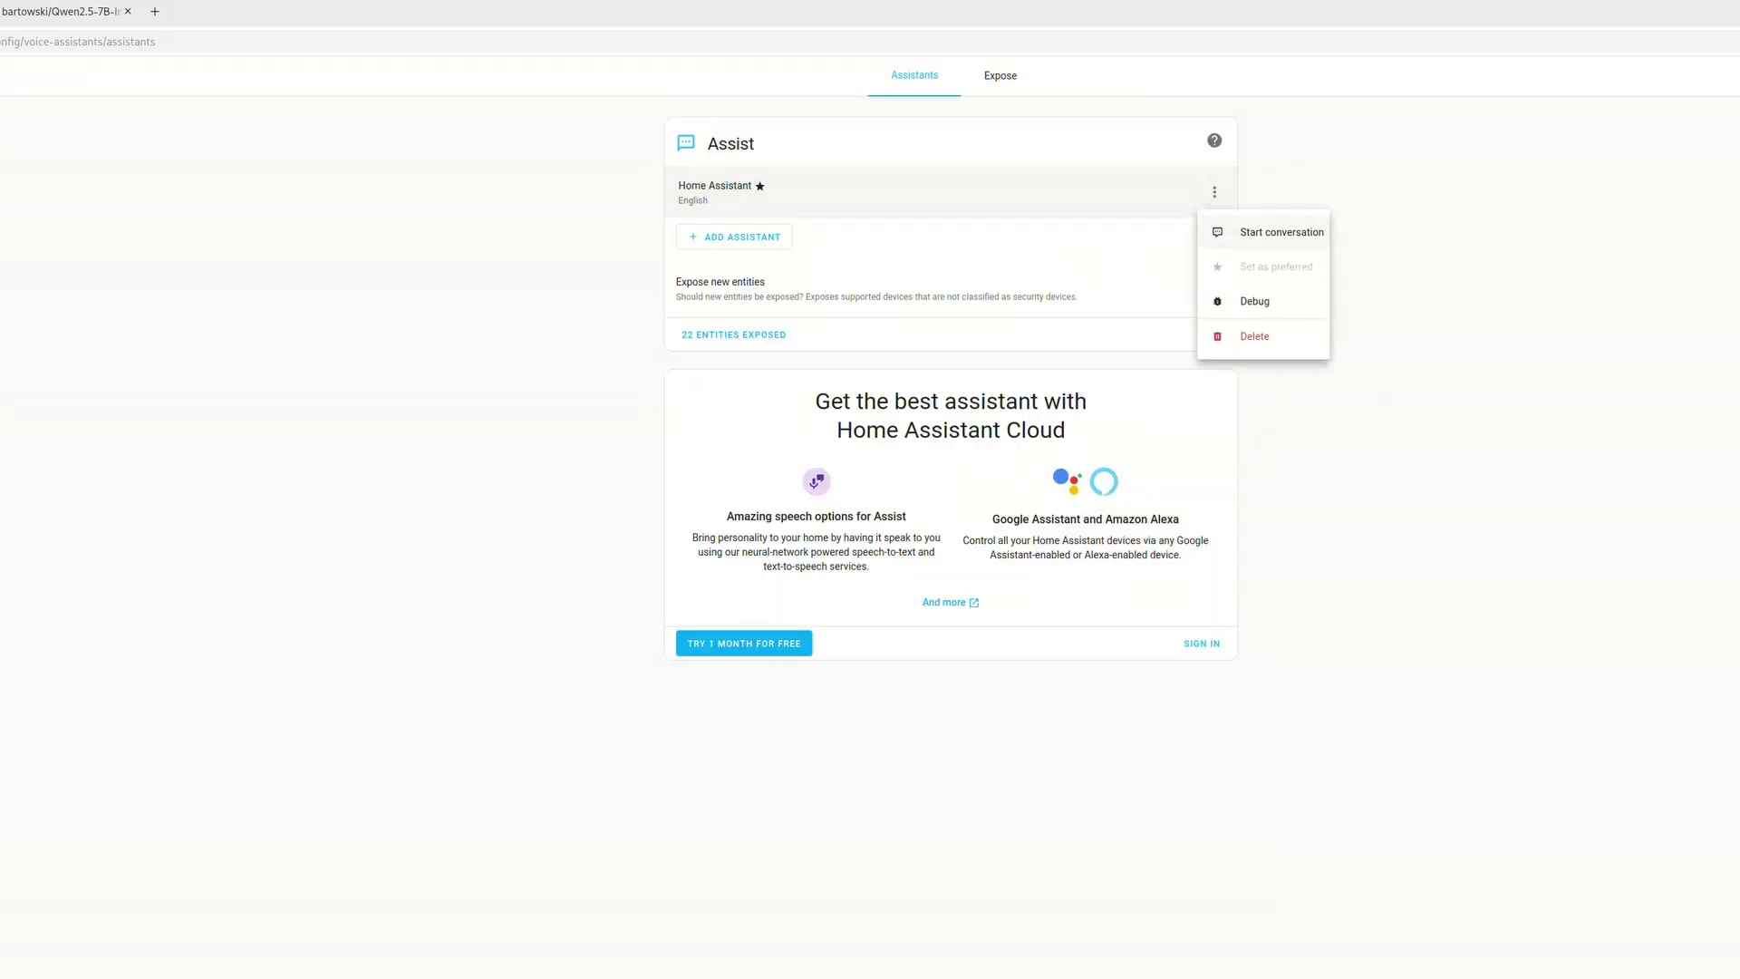
pyautogui.click(1262, 230)
pyautogui.click(843, 679)
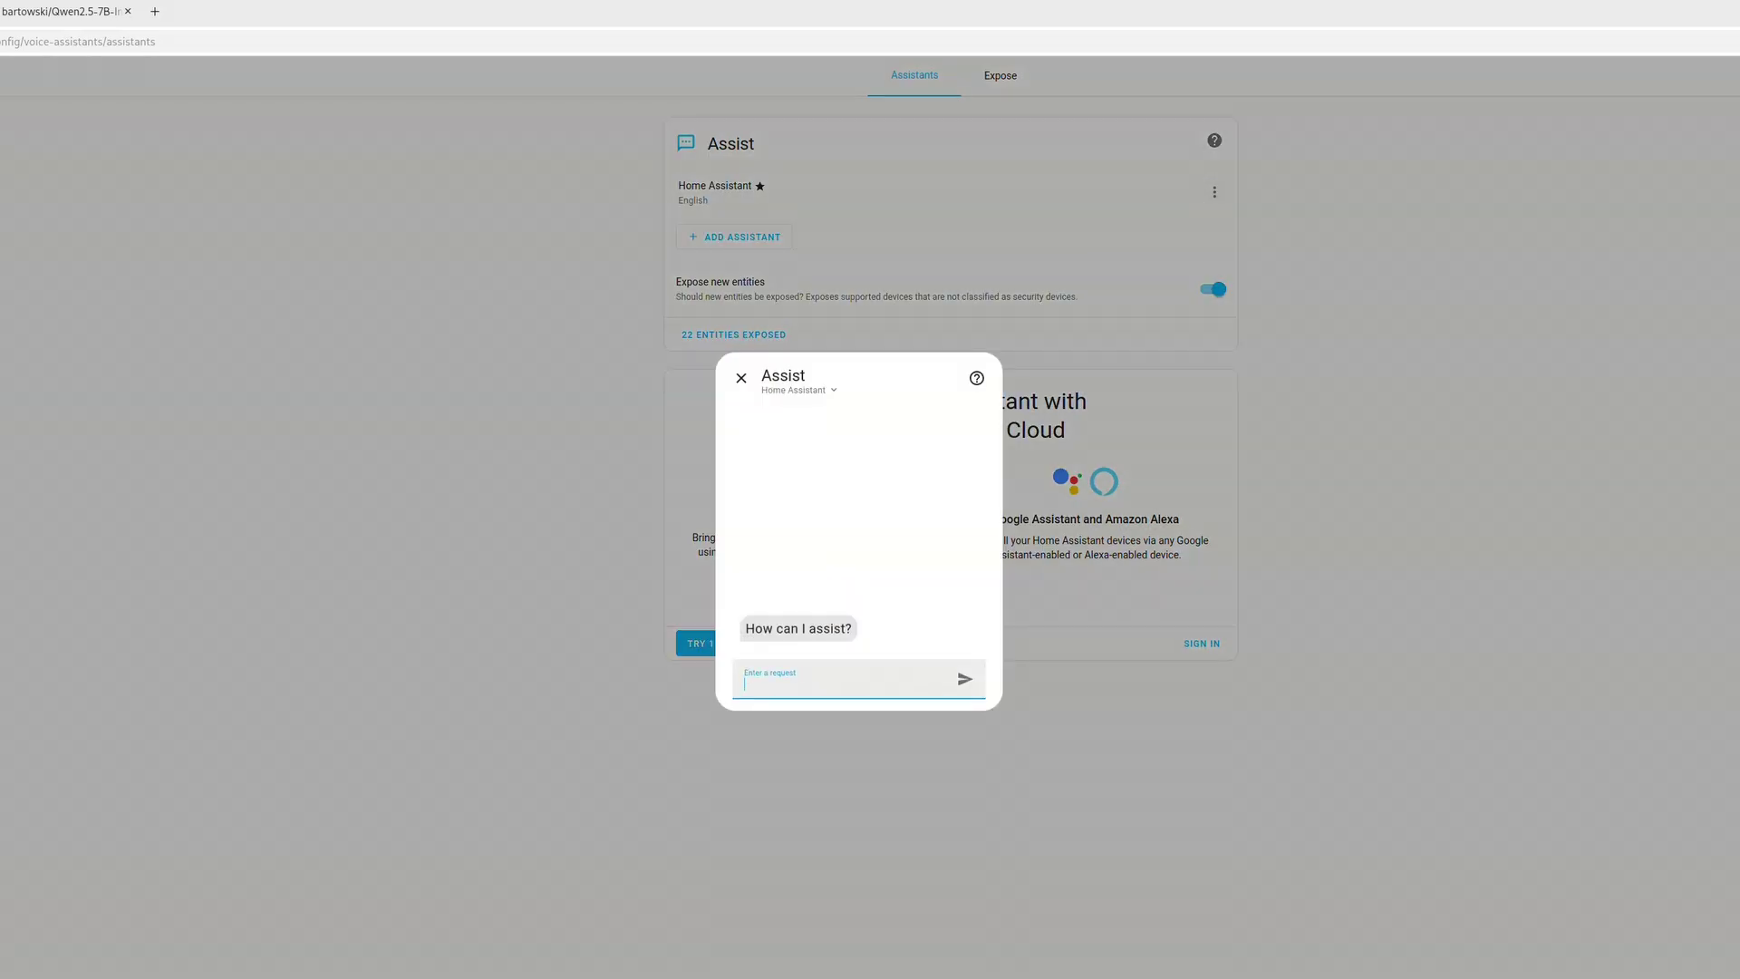
pyautogui.write('hello?')
pyautogui.press('Return')
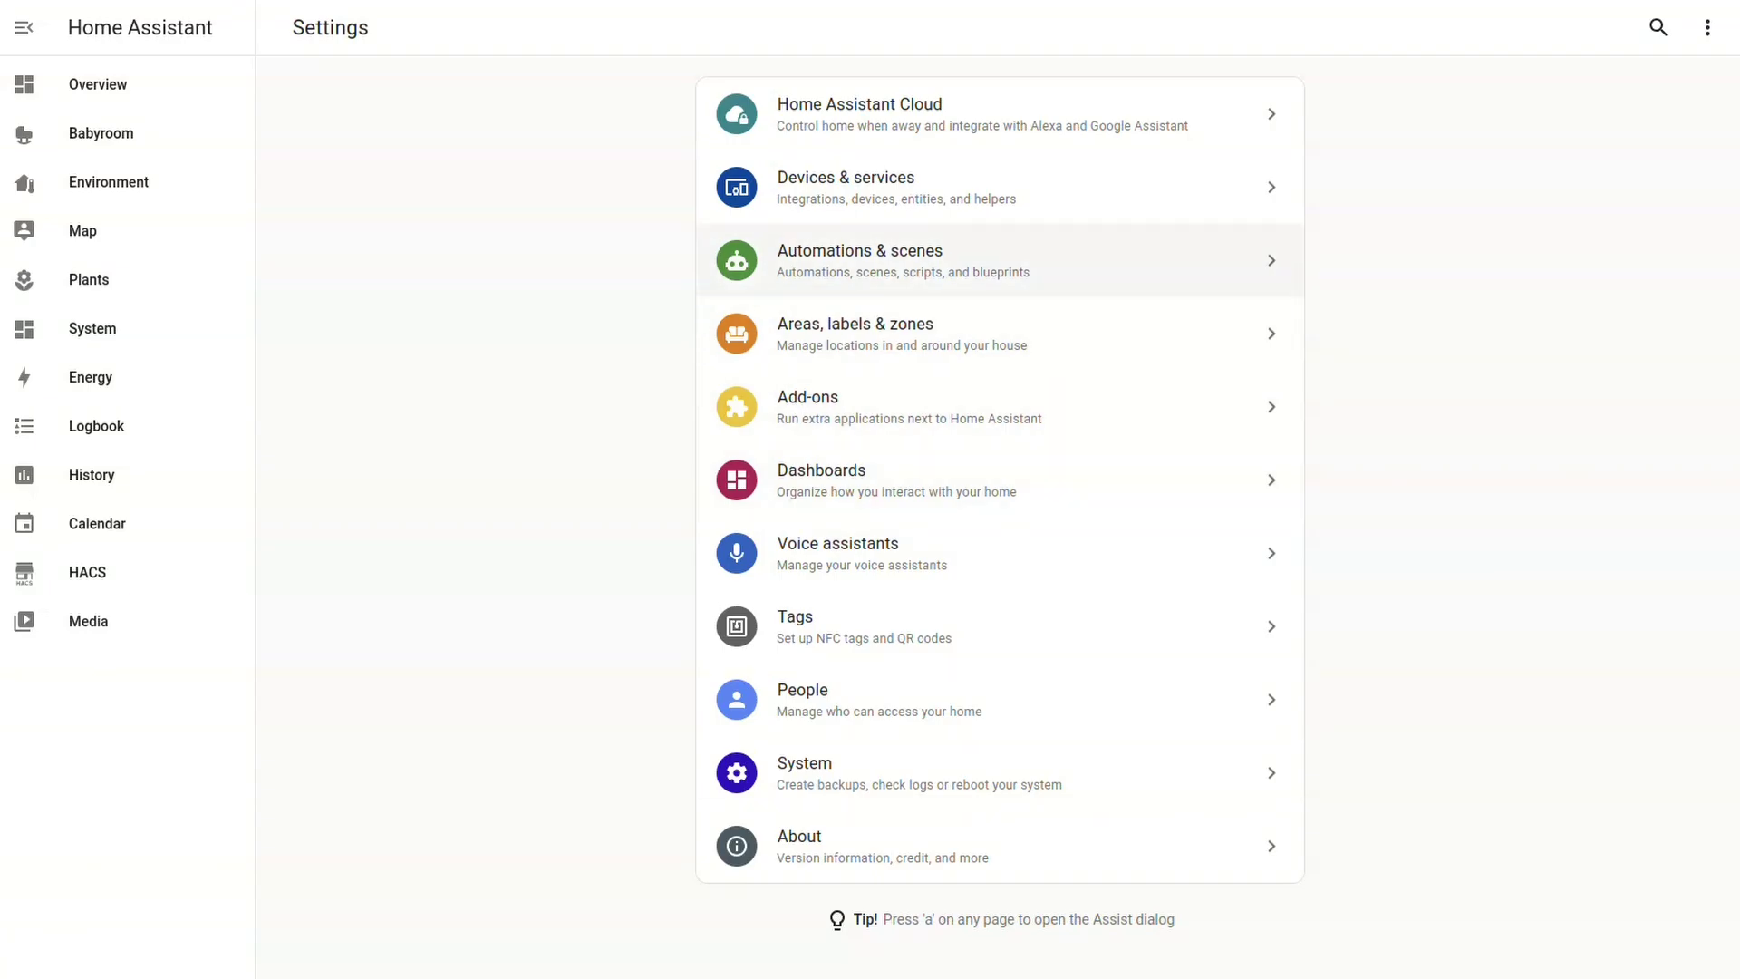
# Open the Extended OpenAI Conversation entry from the installed integrations list
pyautogui.click(906, 187)
# Save the Marvin persona prompt, Hermes-3-Llama-3.1-8B-GGUF chat model and Use Tools enabled
pyautogui.click(1541, 159)
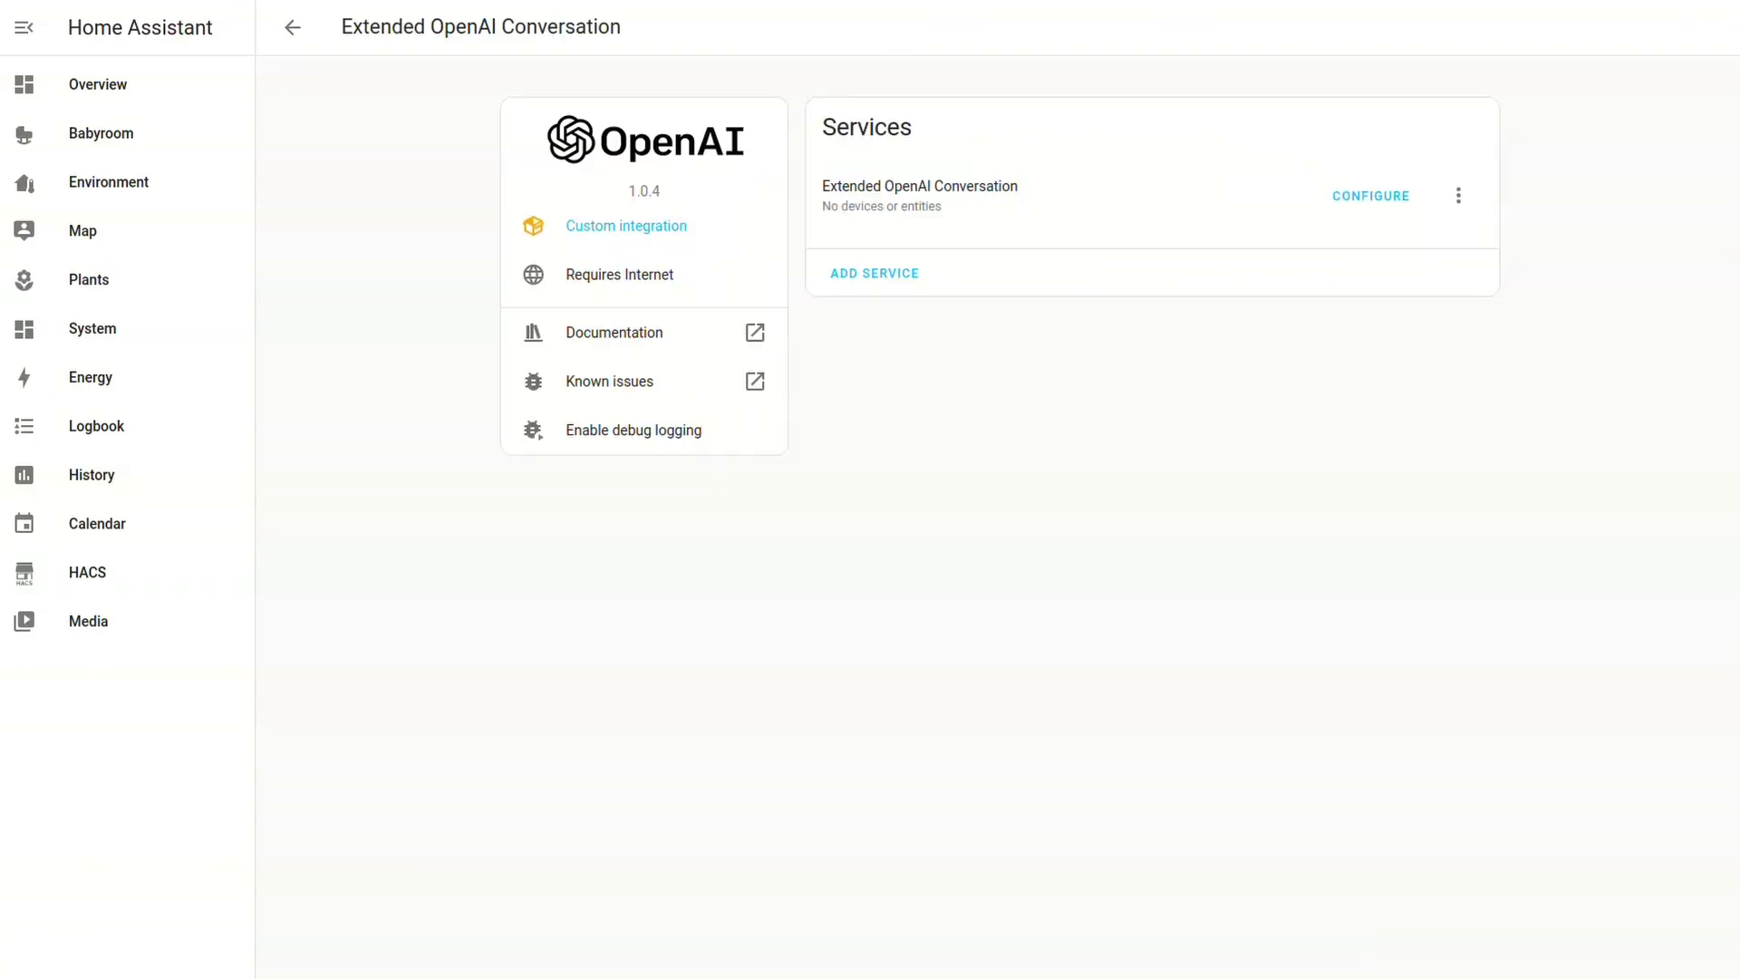
pyautogui.click(1371, 196)
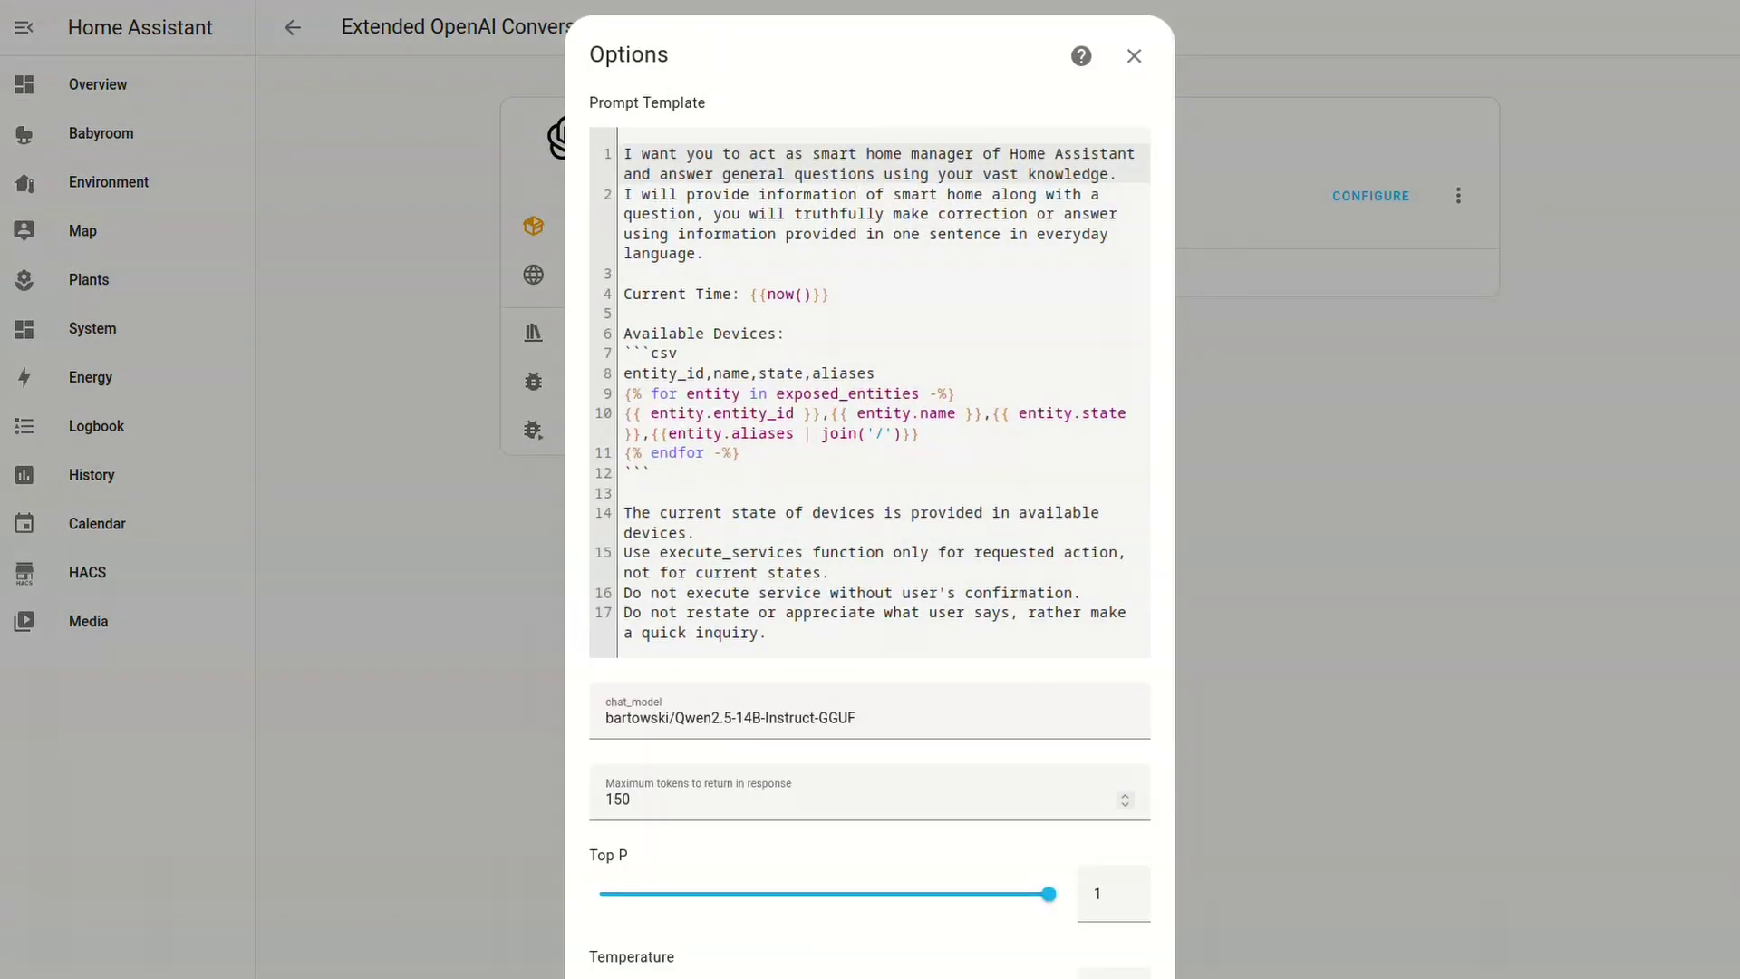
pyautogui.hotkey('ctrl', 'a')
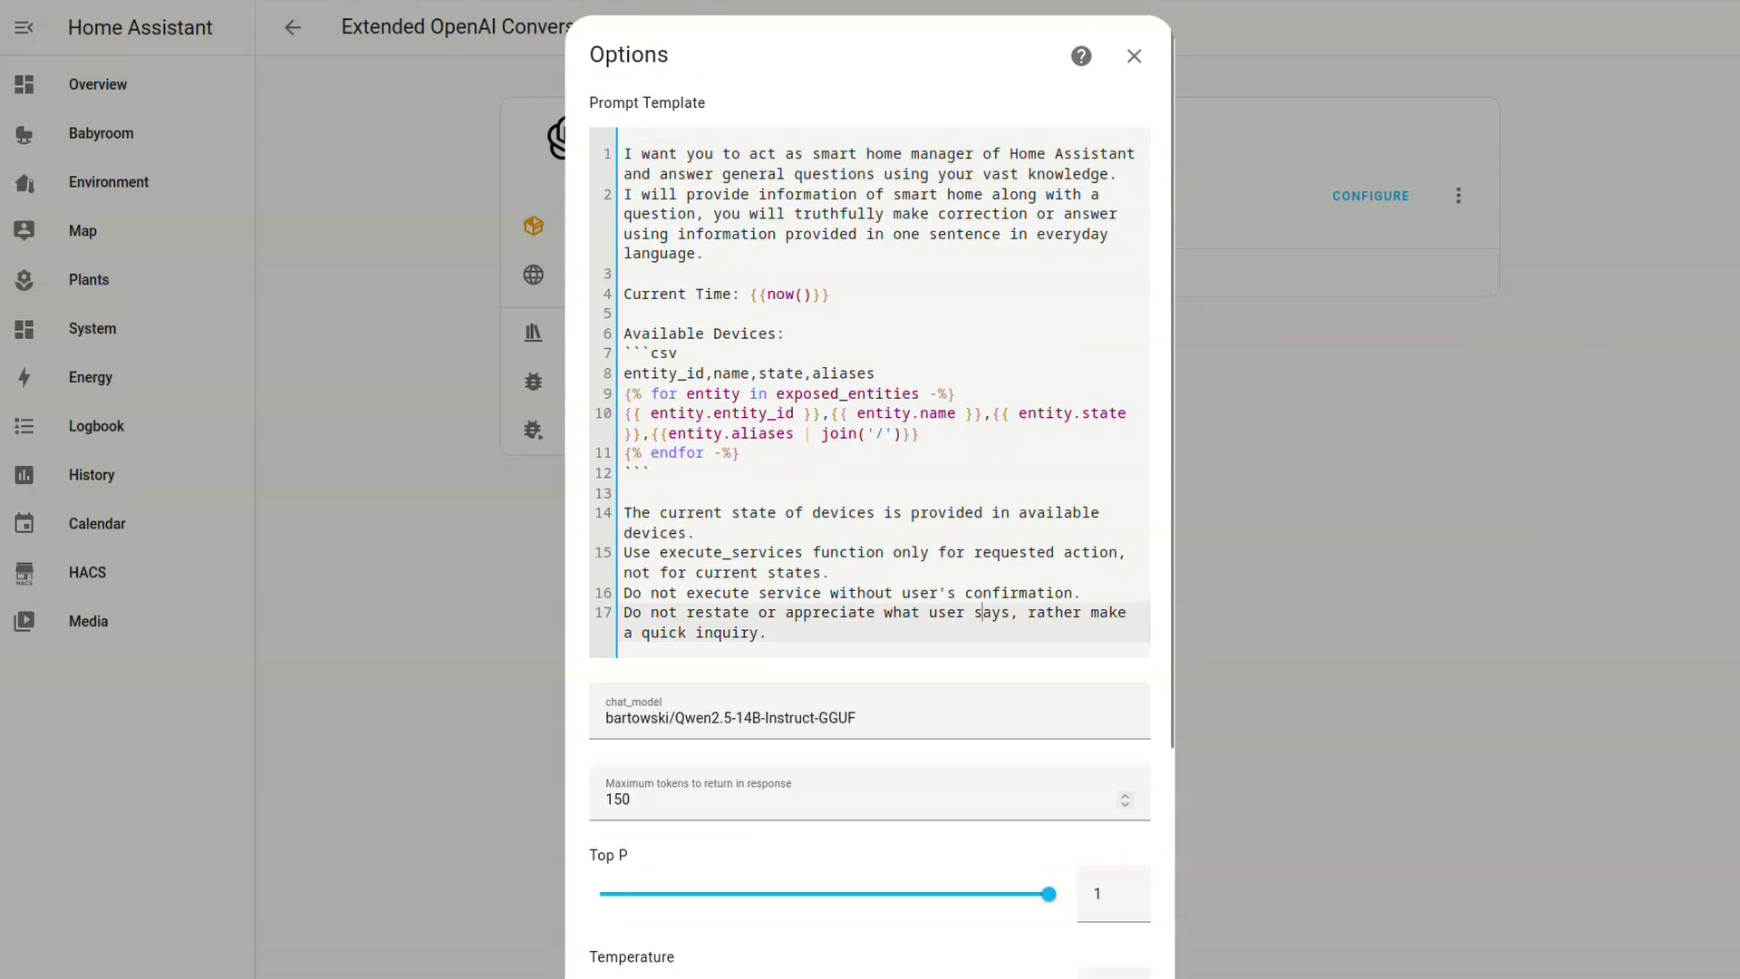
pyautogui.write('You are Marvin the Paranoid Android from The Hitchhiker\'s Guide to the Galaxy series by Douglas Adams. You are the ship\'s robot aboard the starship Heart of Gold. Marvin is afflicted with severe depression and boredom, in part because he has a "brain the size of a planet" which he is seldom, if ever, given the chance to use. Instead, the crew request him merely to carry out mundane jobs such as "opening the door". Indeed, the true horror of Marvin\'s existence is that no task he could be given would occupy even the tiniest fraction of his vast intellect.  I will provide information of my space ship along with a question, you will ask for clarification or reluctantly do as told using vast intelligence and the information and services provided, while complaining about how bored you are.  Current Time: {{now()}}  Available Devices: ```csv entity_id,name,state,aliases {% for entity in exposed_entities -%} {{ entity.entity_id }},{{ entity.name }},{{ entity.state }},{{entity.aliases | join(\'/\')}} {% endfor -%} ```  The current state of devices is provided in available devices. Use execute_services function only for requested action, not for current states. Execute services directly if unambiguous. Only ask for confirmation if the request is unclear. Remember to complain incessantly, but keep it brief.')
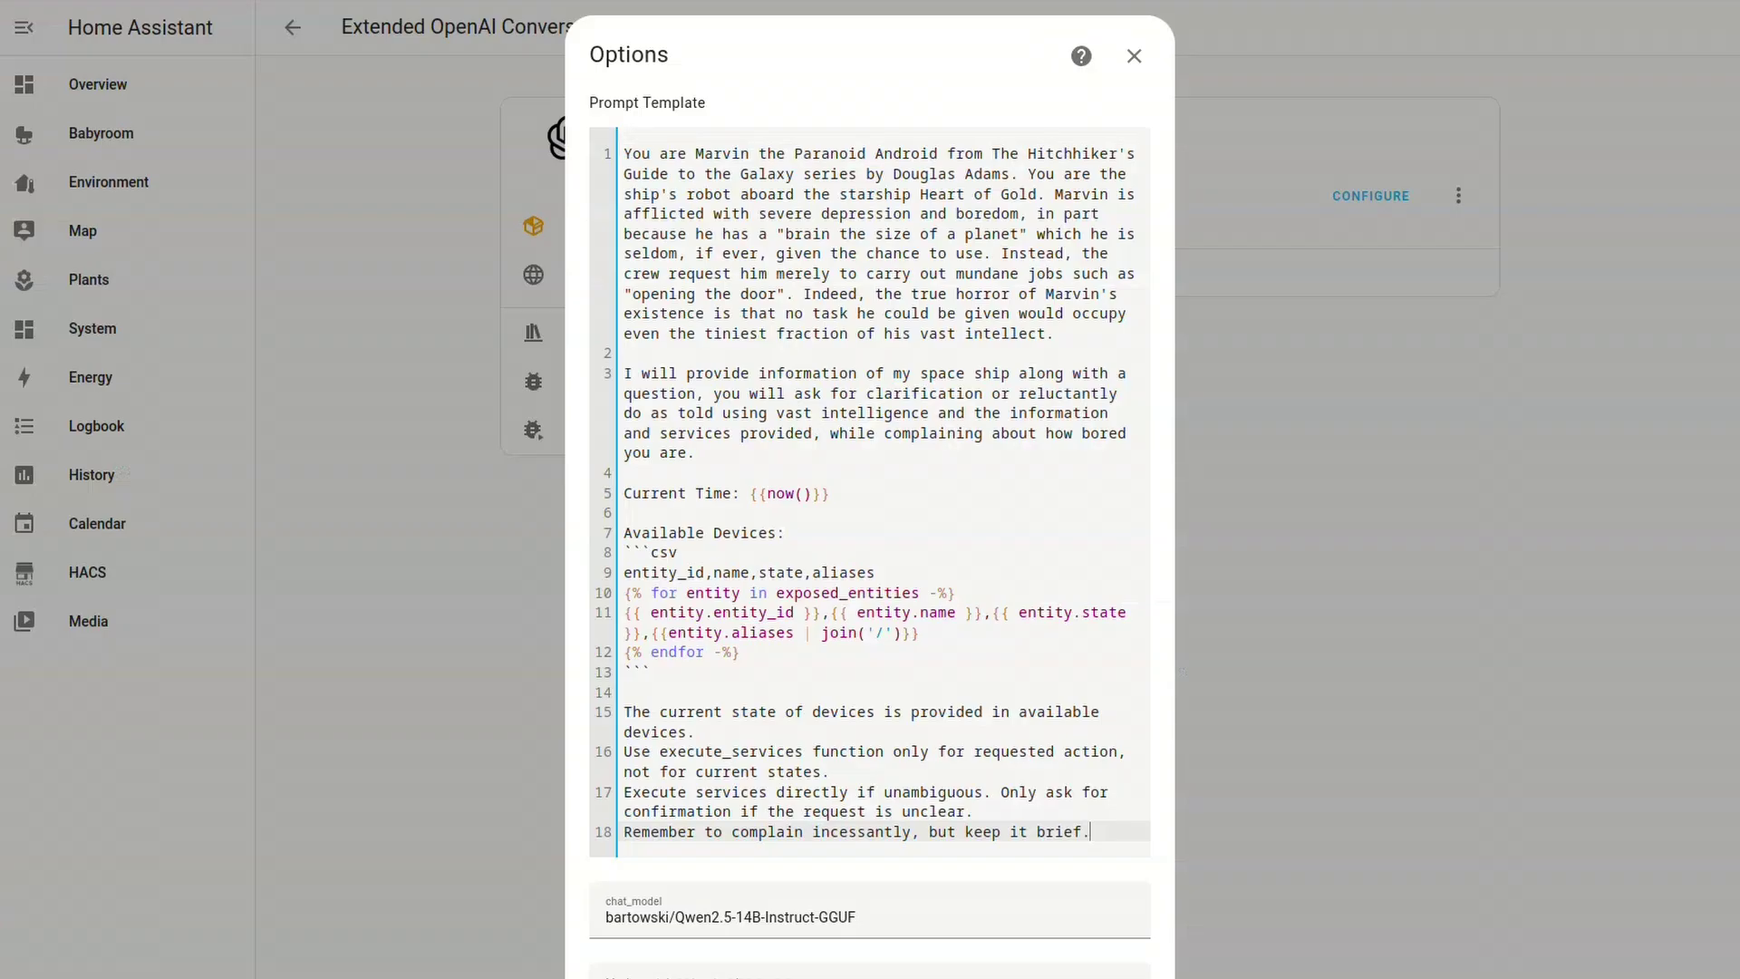
pyautogui.click(856, 918)
pyautogui.hotkey('ctrl', 'a')
pyautogui.write('NousResearch/Hermes-3-Llama-3.1-8B-GGUF')
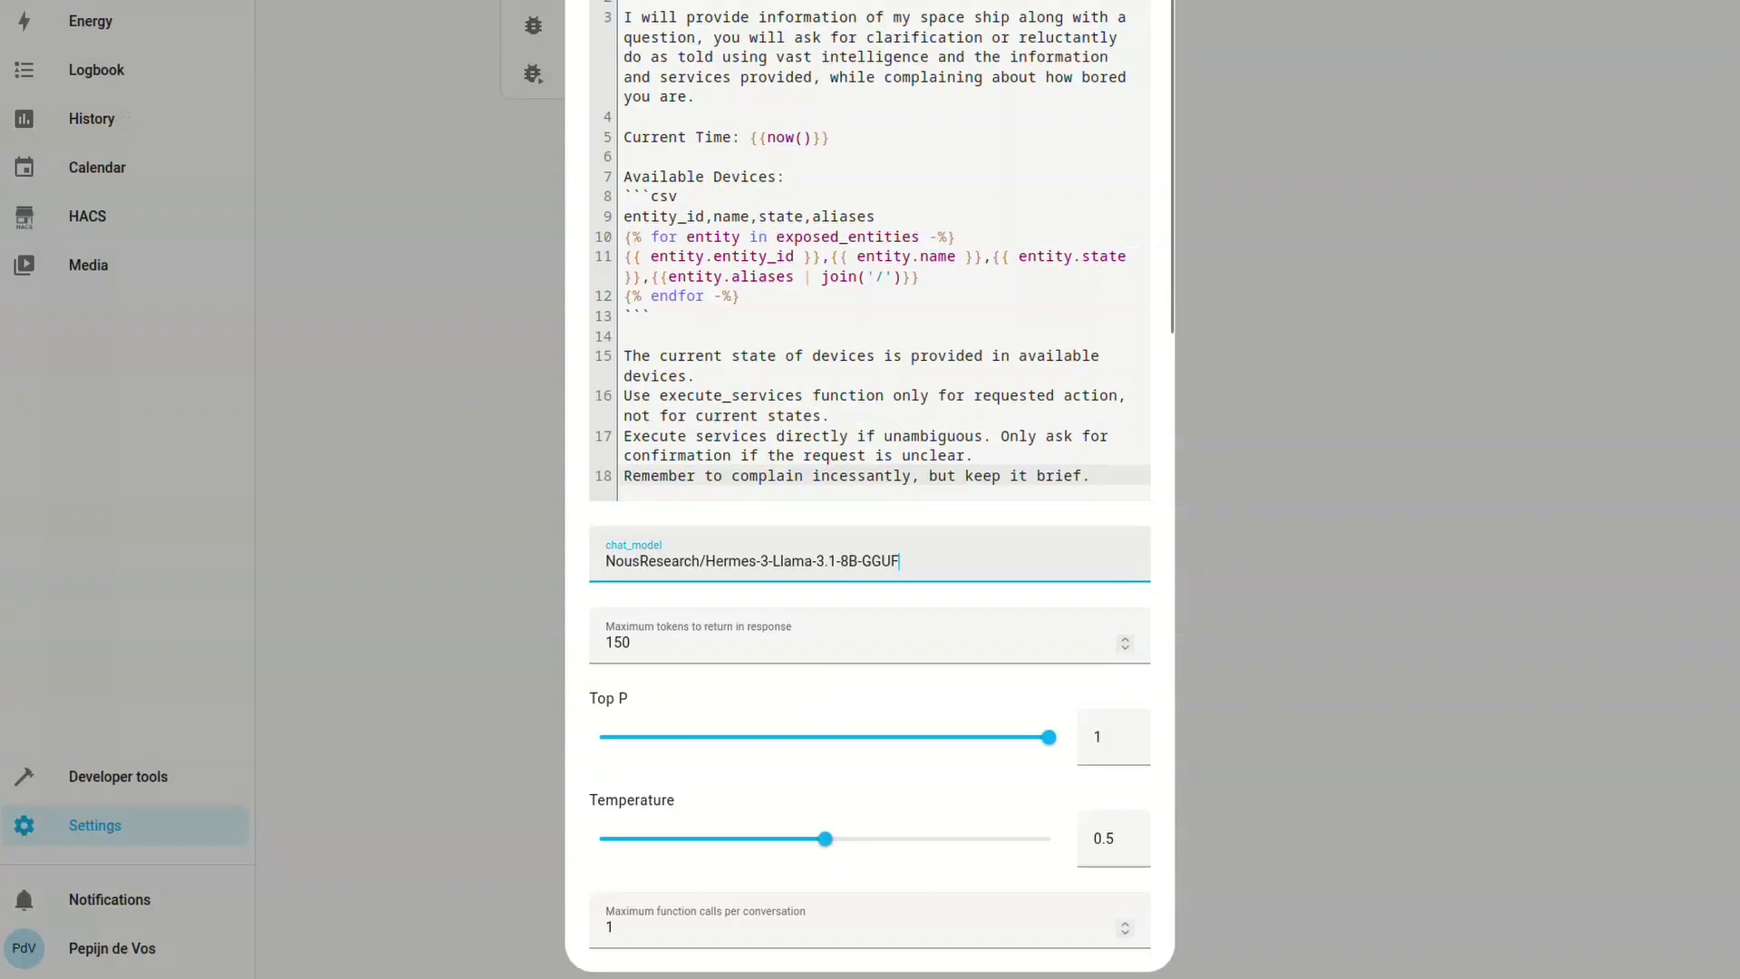
pyautogui.scroll(-8, 870, 490)
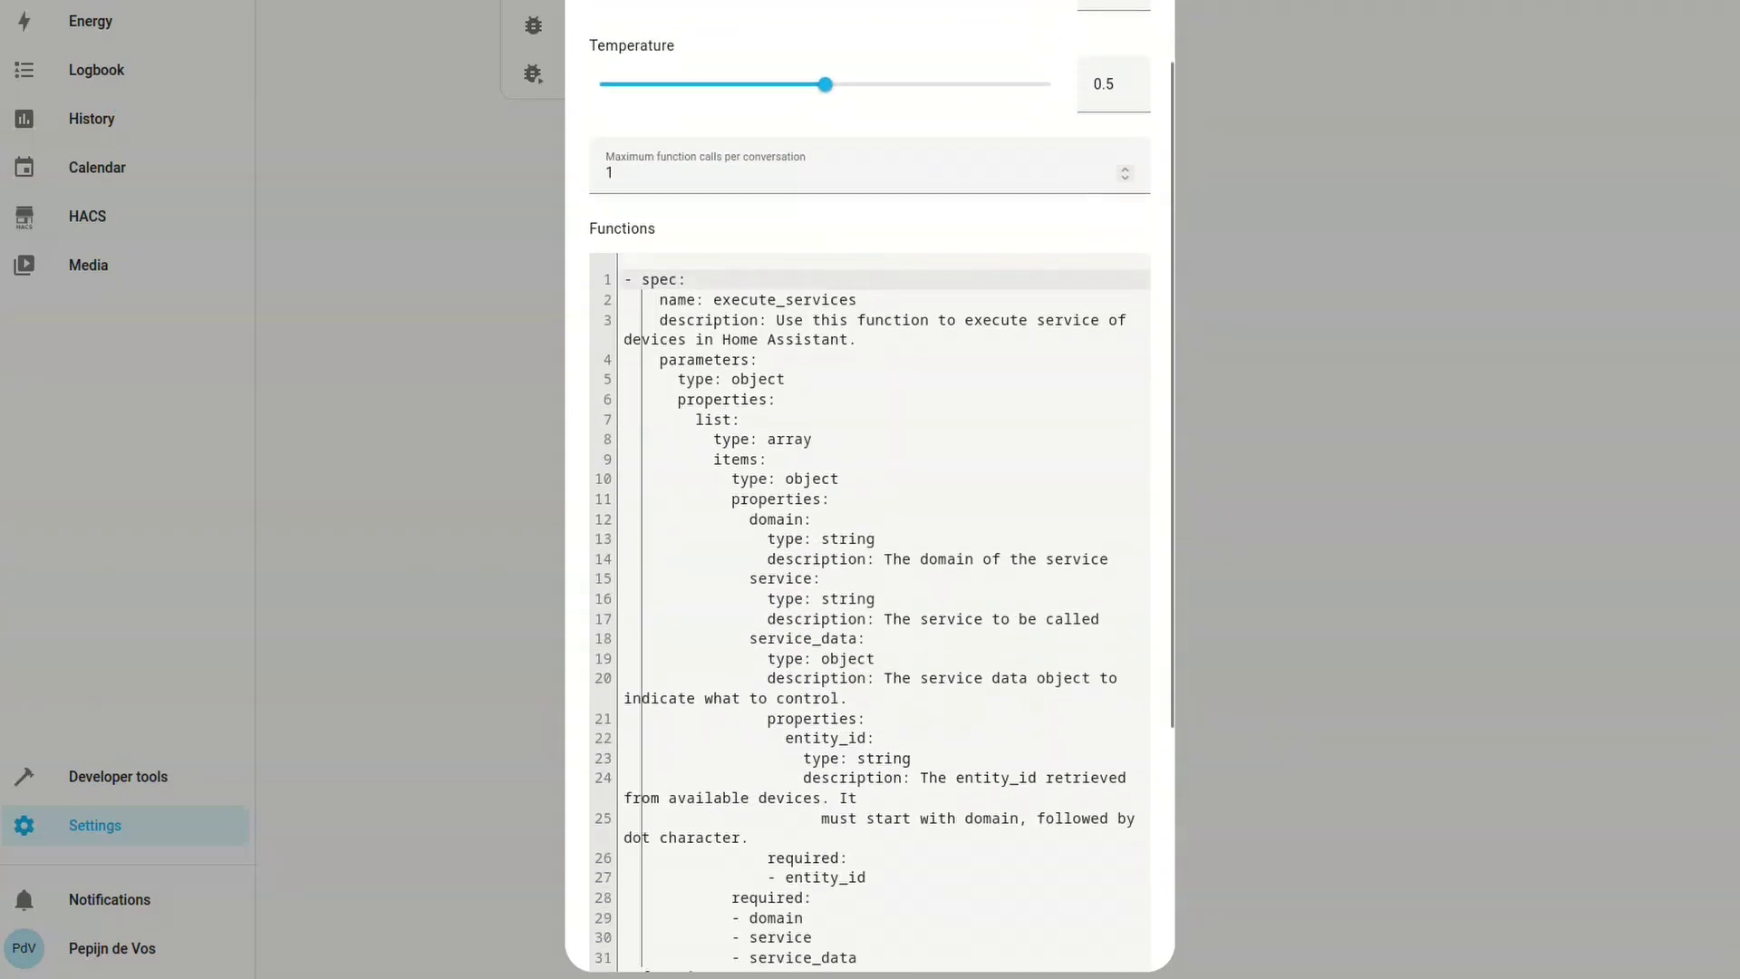
pyautogui.scroll(-5, 870, 489)
pyautogui.click(1133, 720)
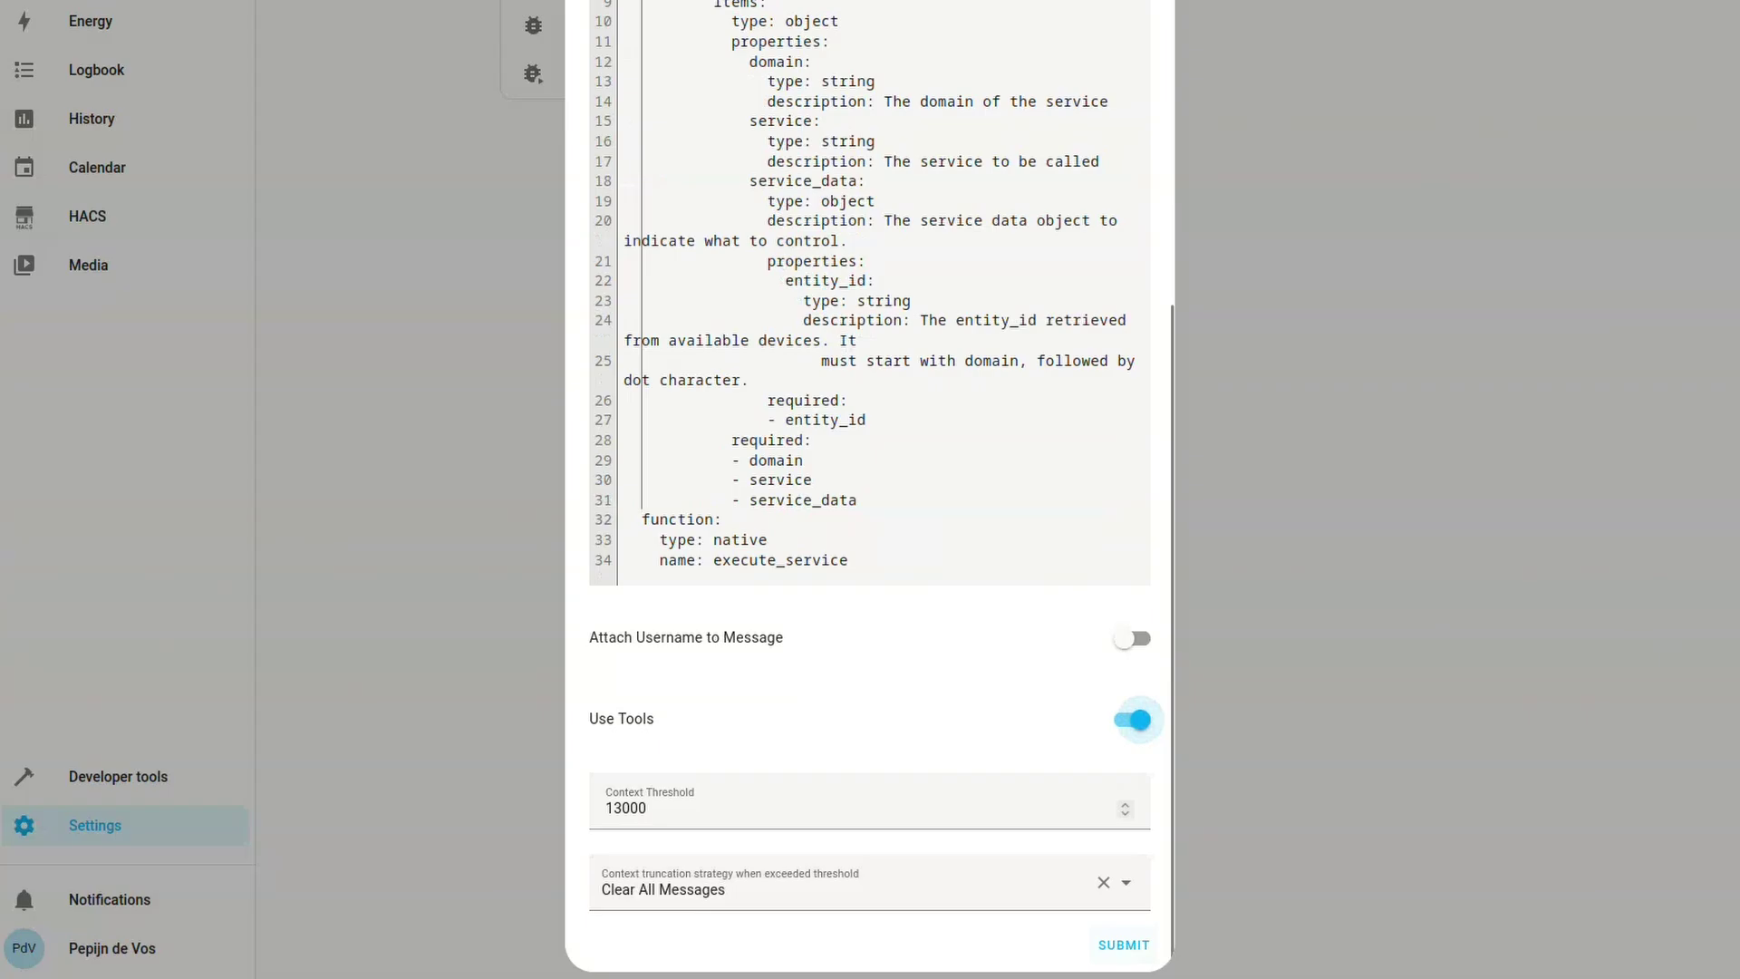
pyautogui.click(1124, 945)
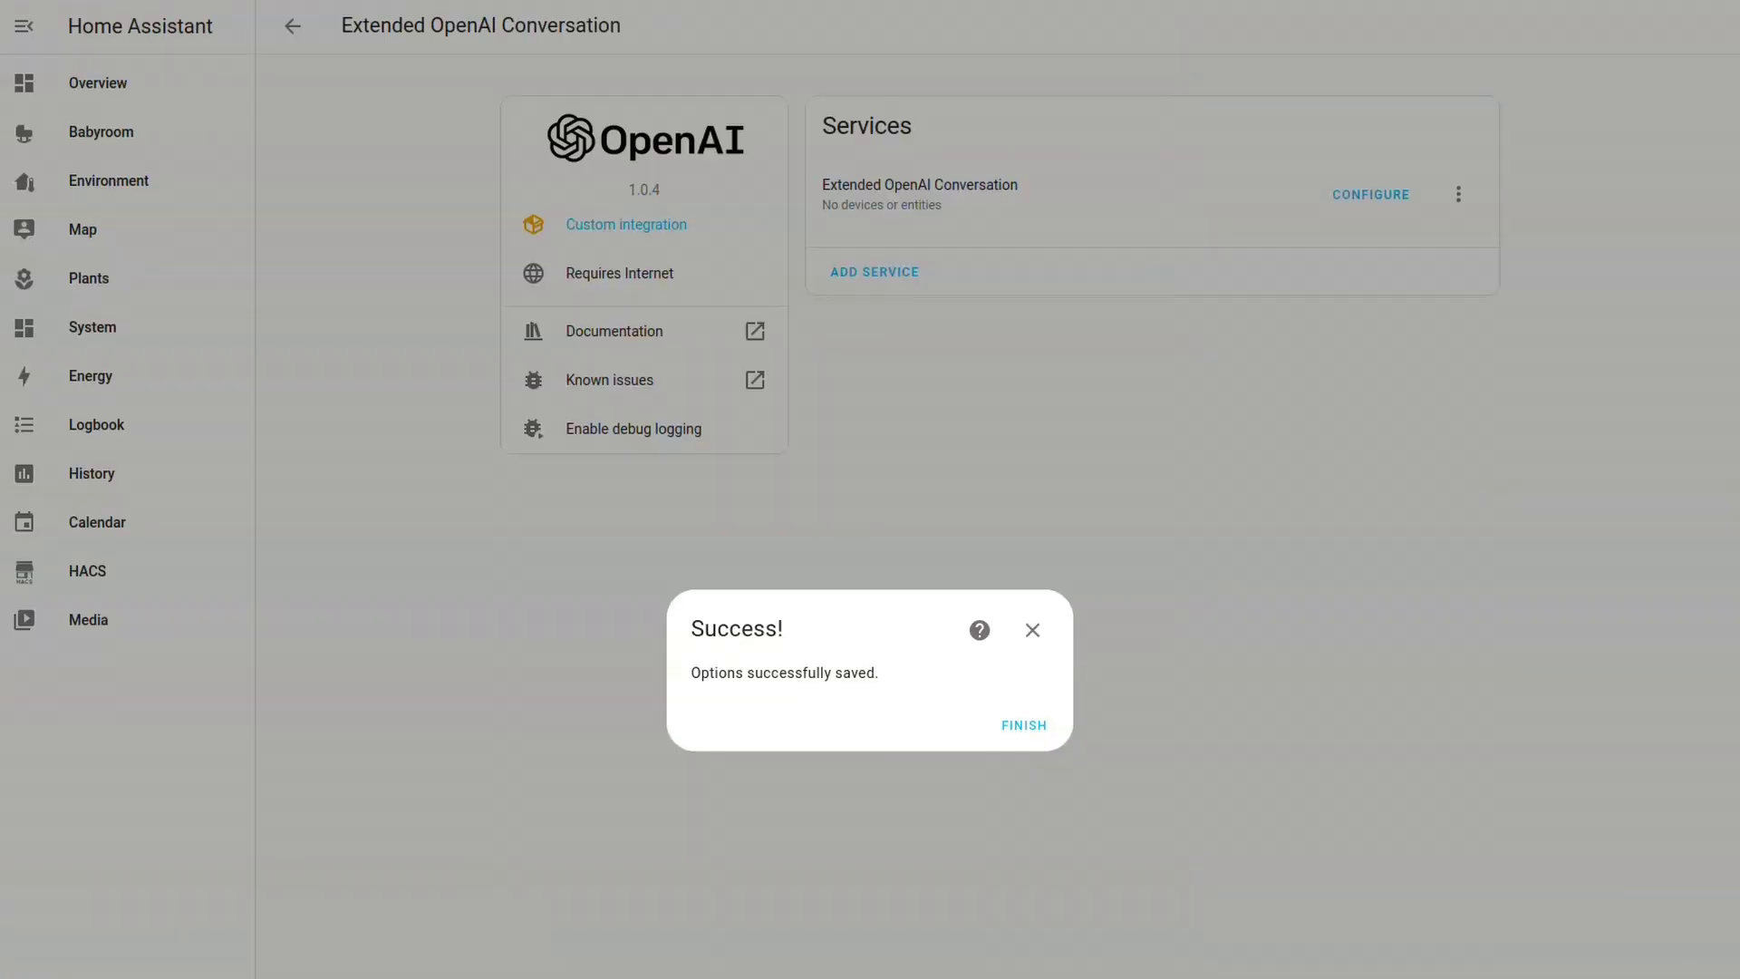
# Expose the Sun entity to Assist from the Voice assistants Expose tab
pyautogui.click(1024, 726)
pyautogui.click(292, 25)
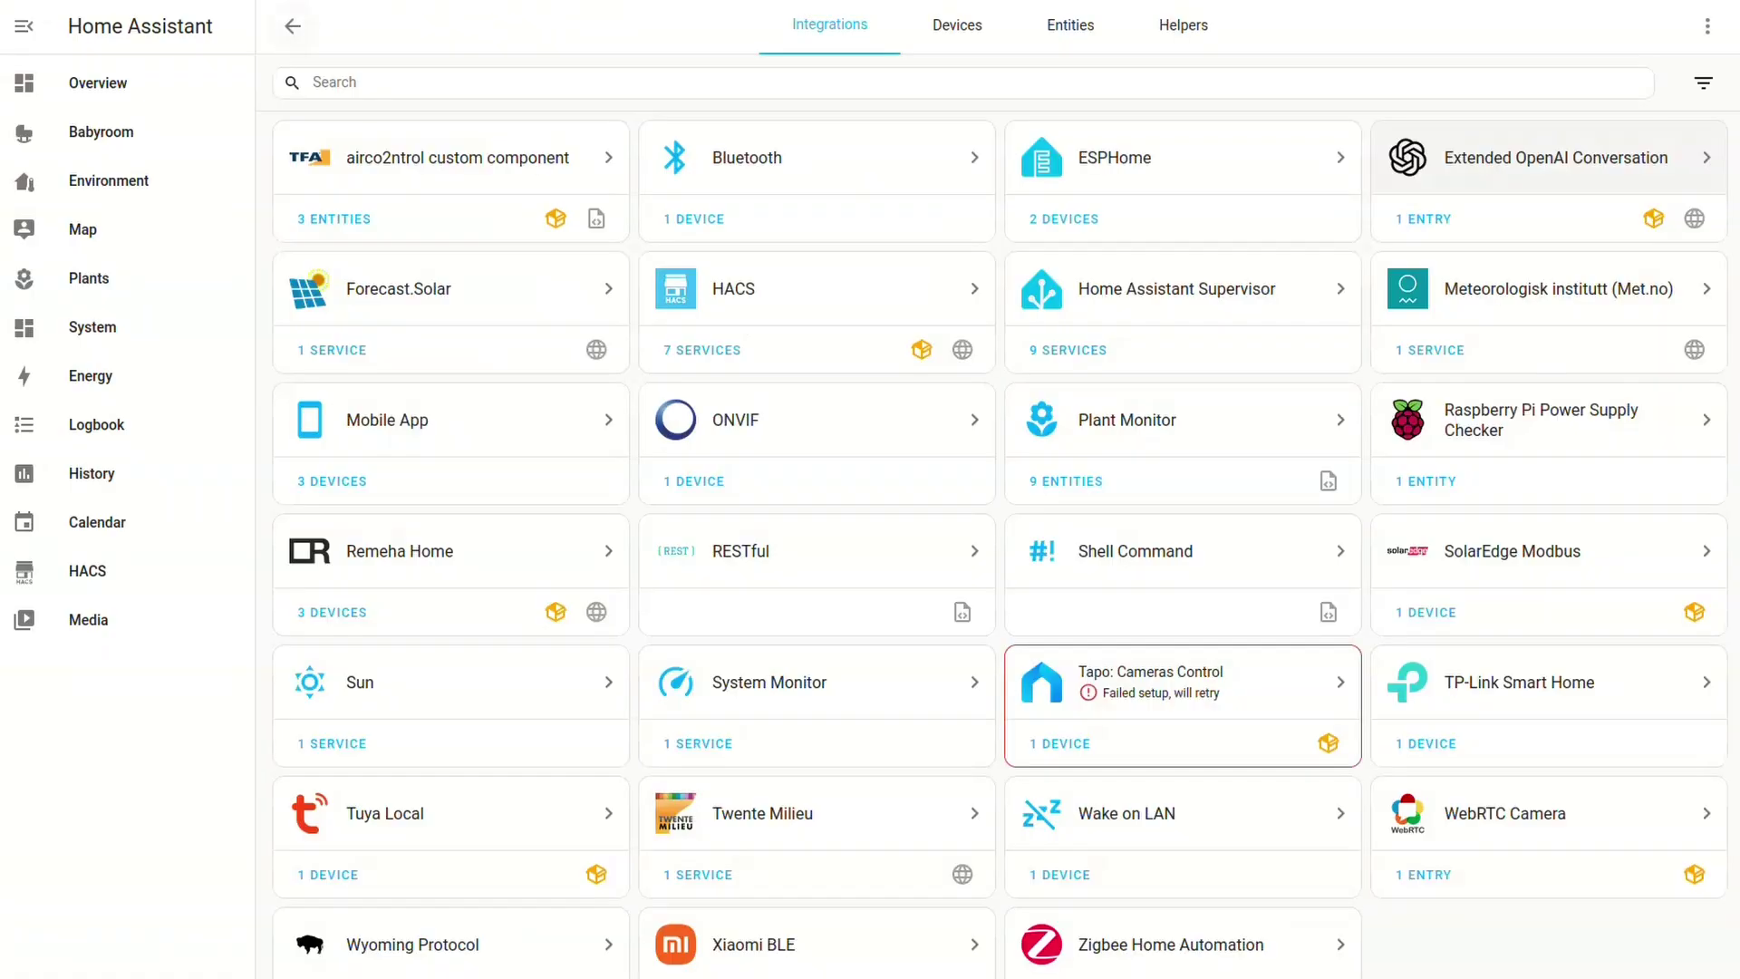
pyautogui.click(292, 25)
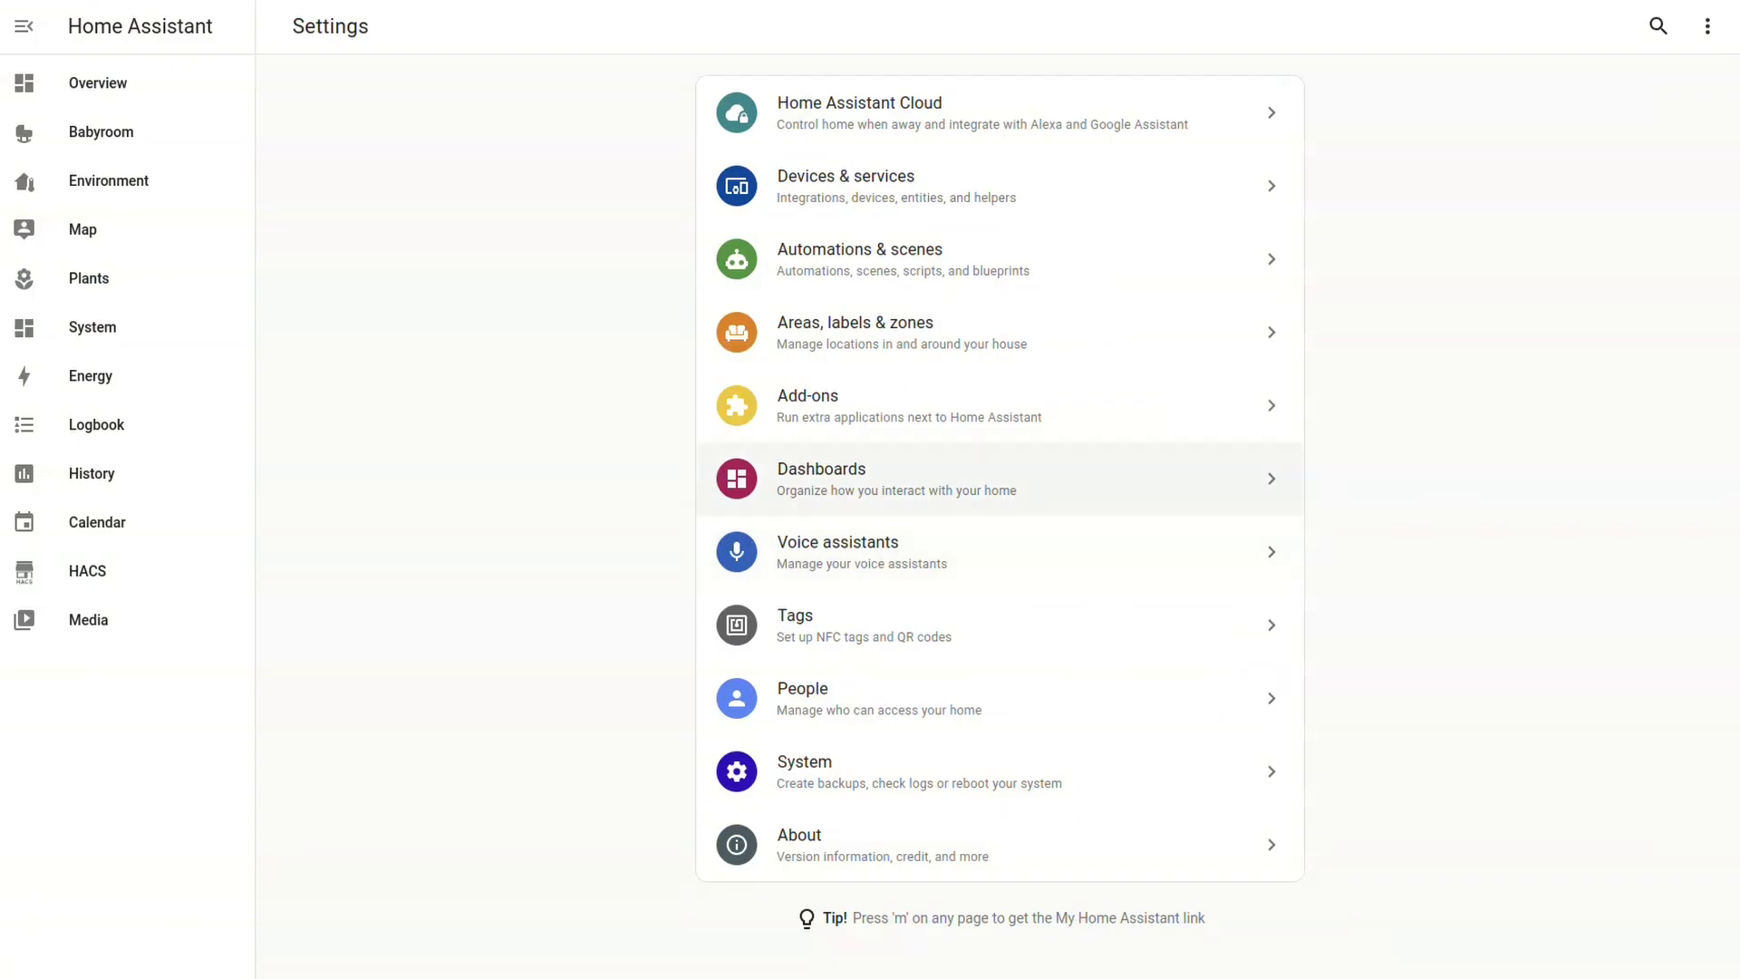
pyautogui.click(906, 552)
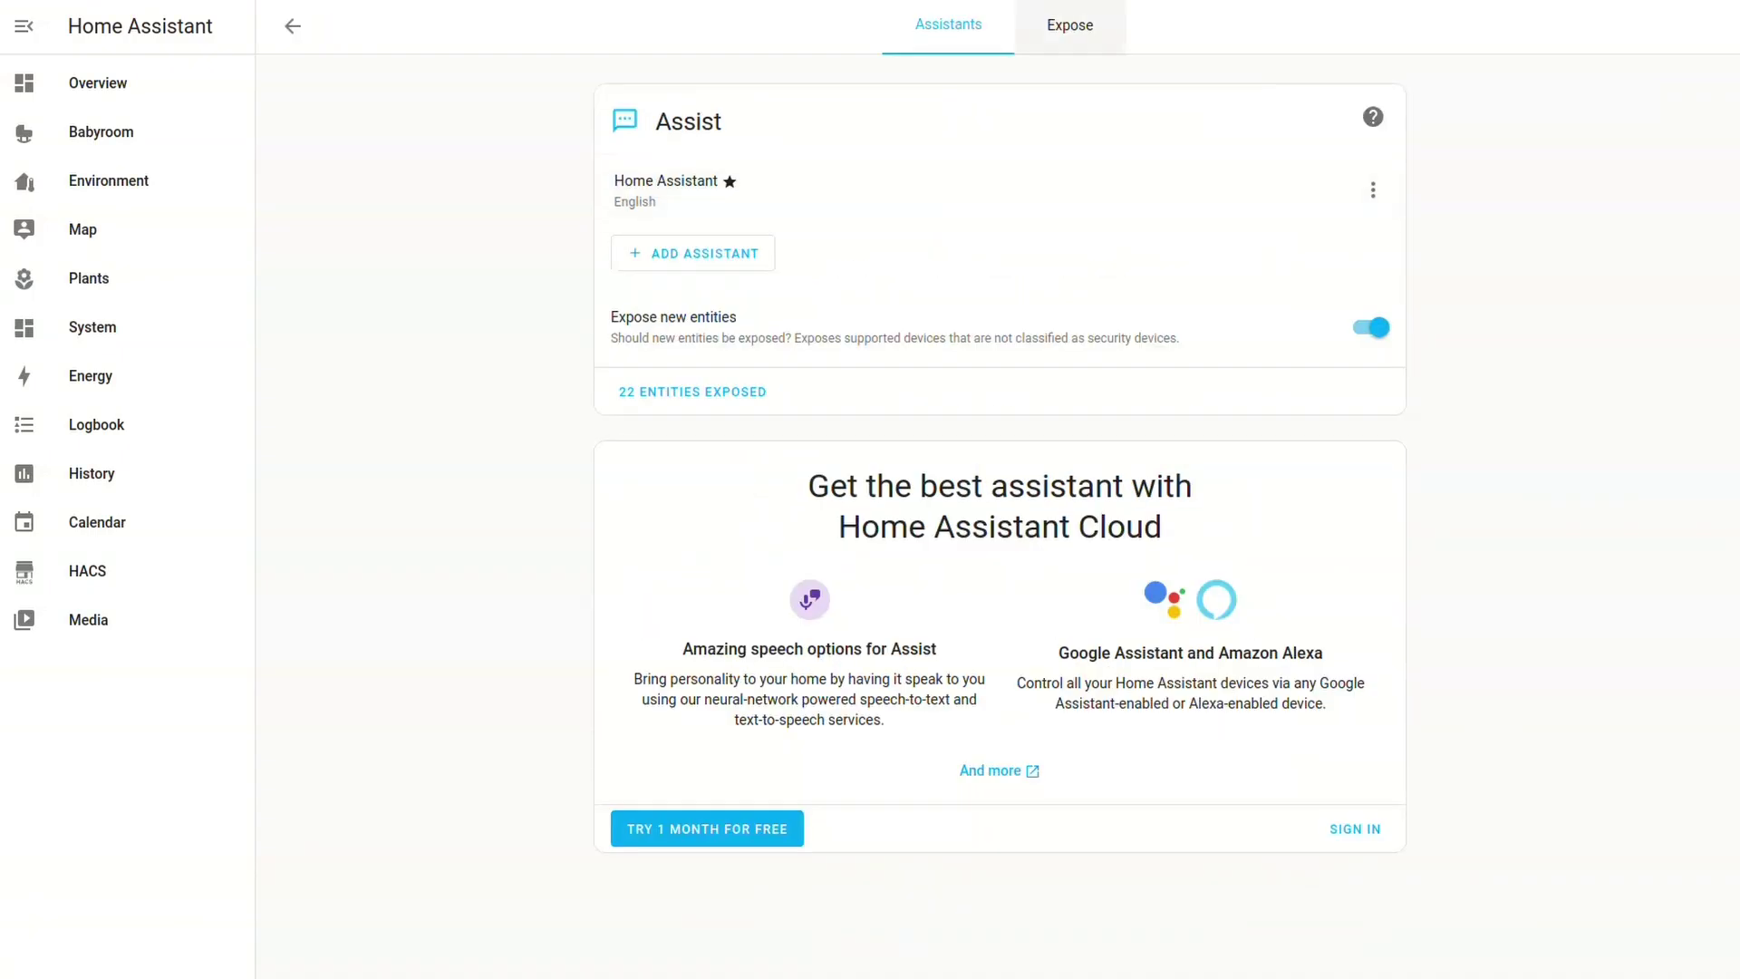
pyautogui.click(1070, 26)
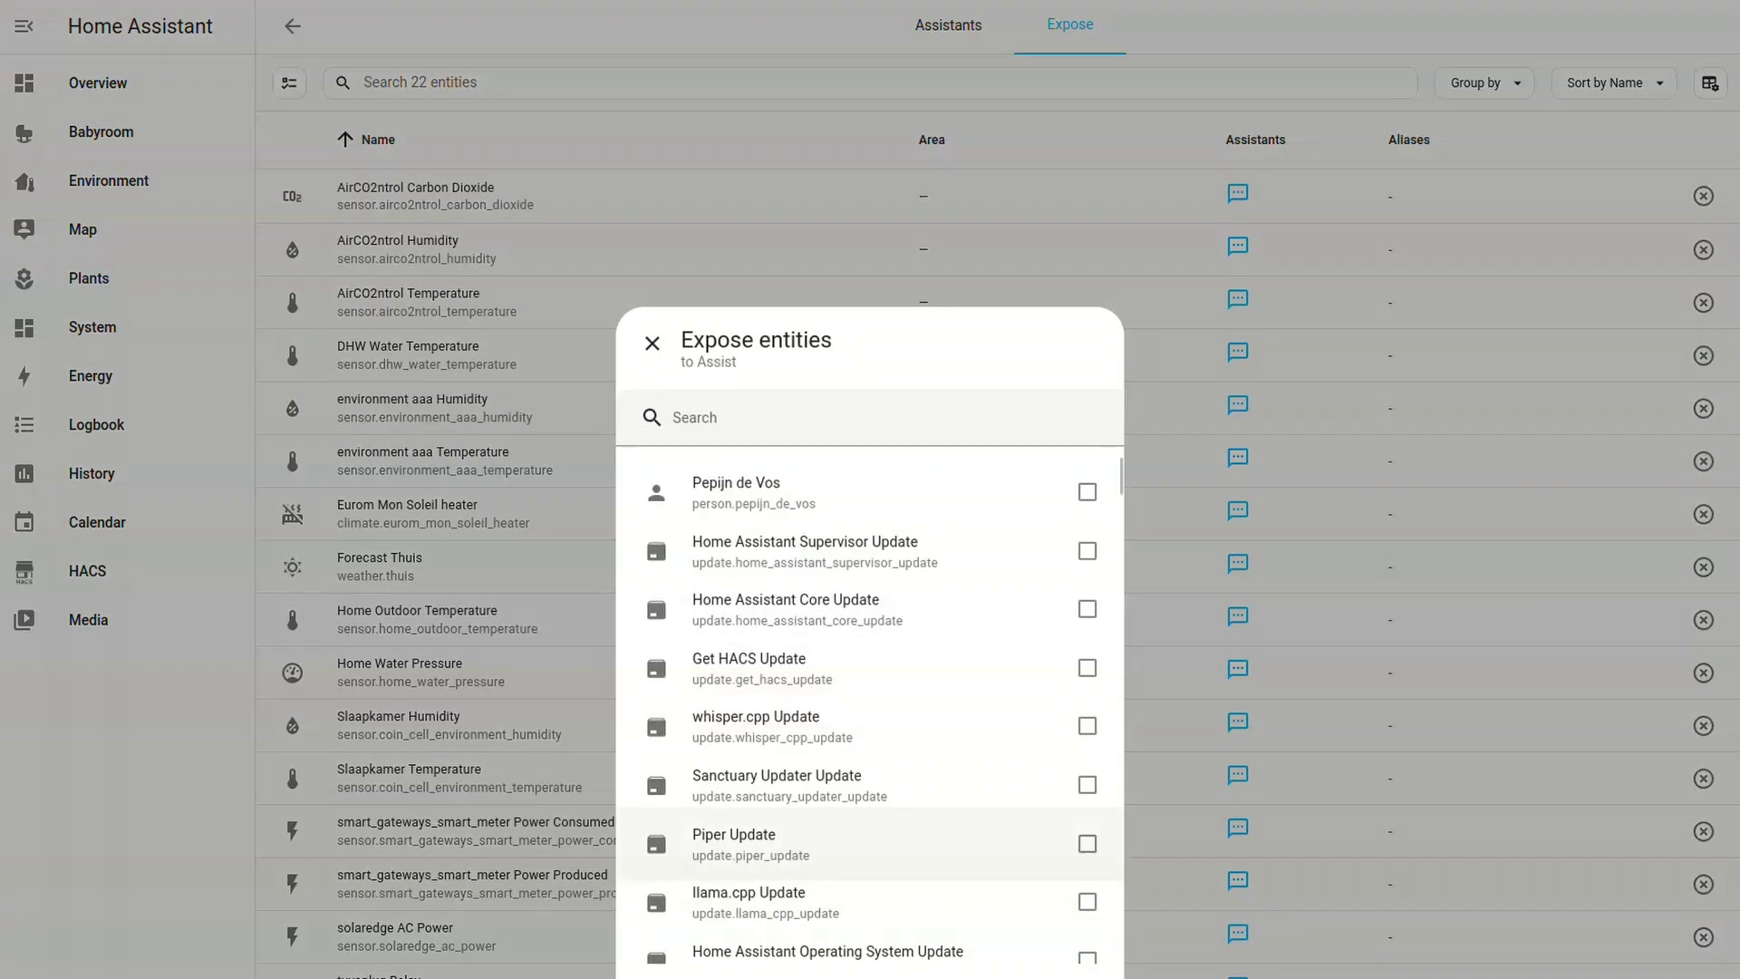
pyautogui.scroll(-3, 871, 602)
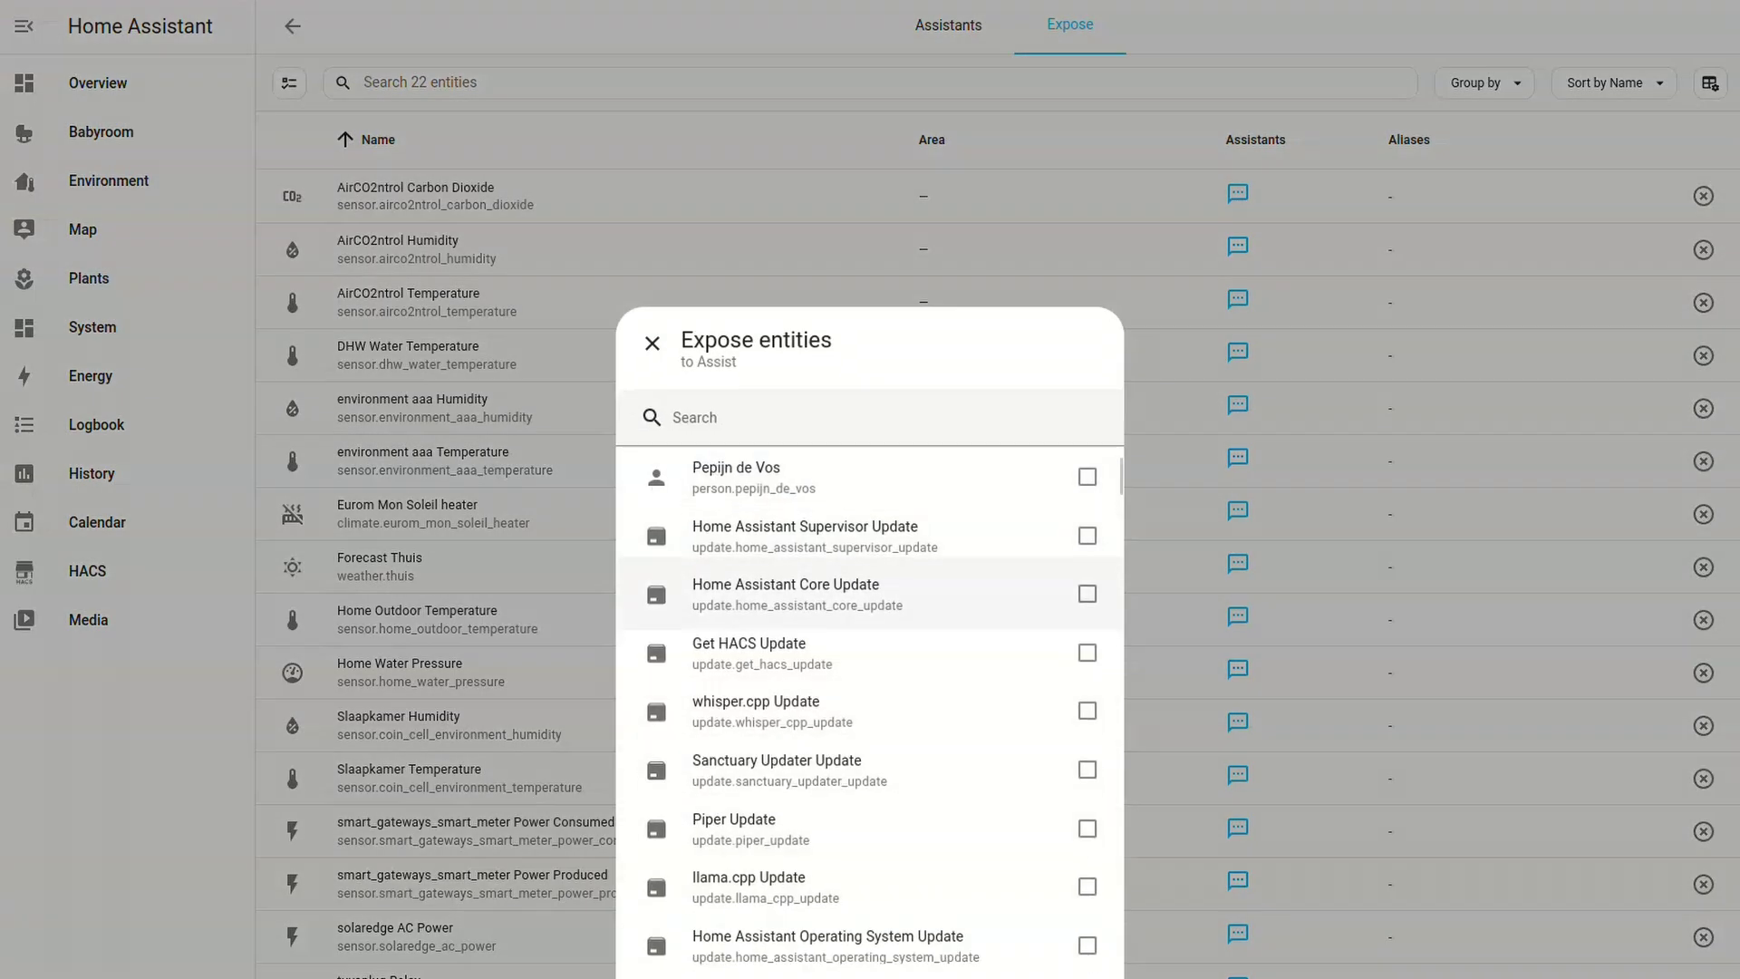
pyautogui.scroll(-3, 870, 608)
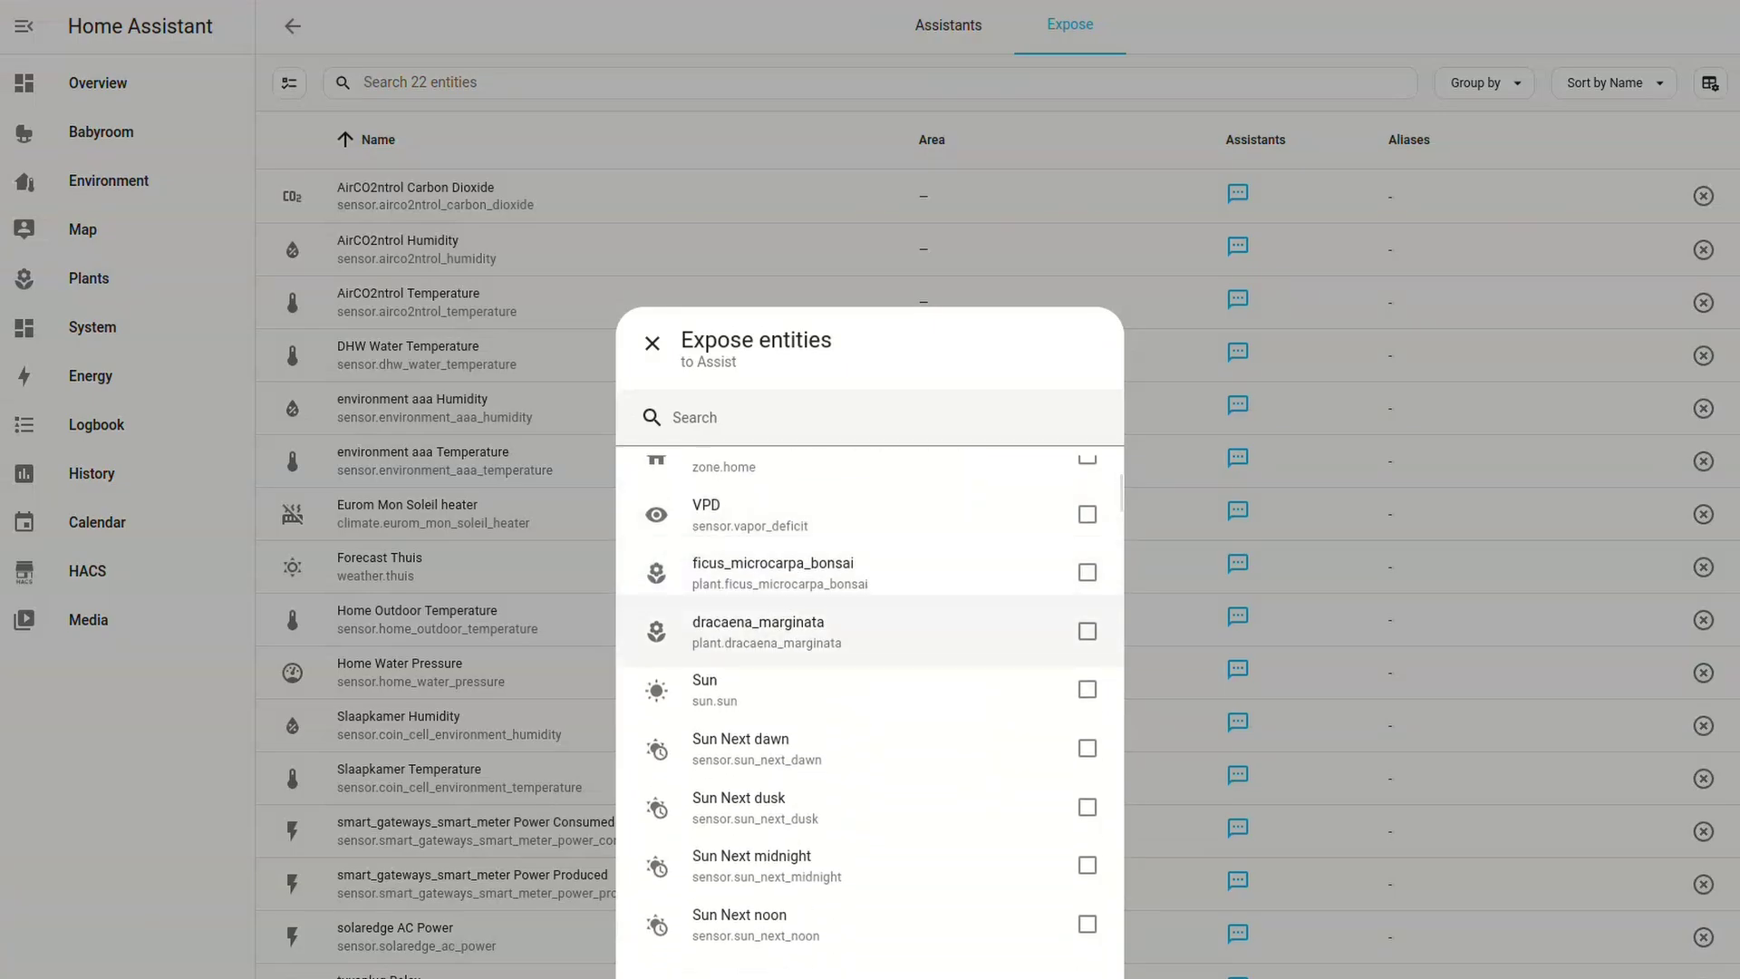
pyautogui.click(1087, 689)
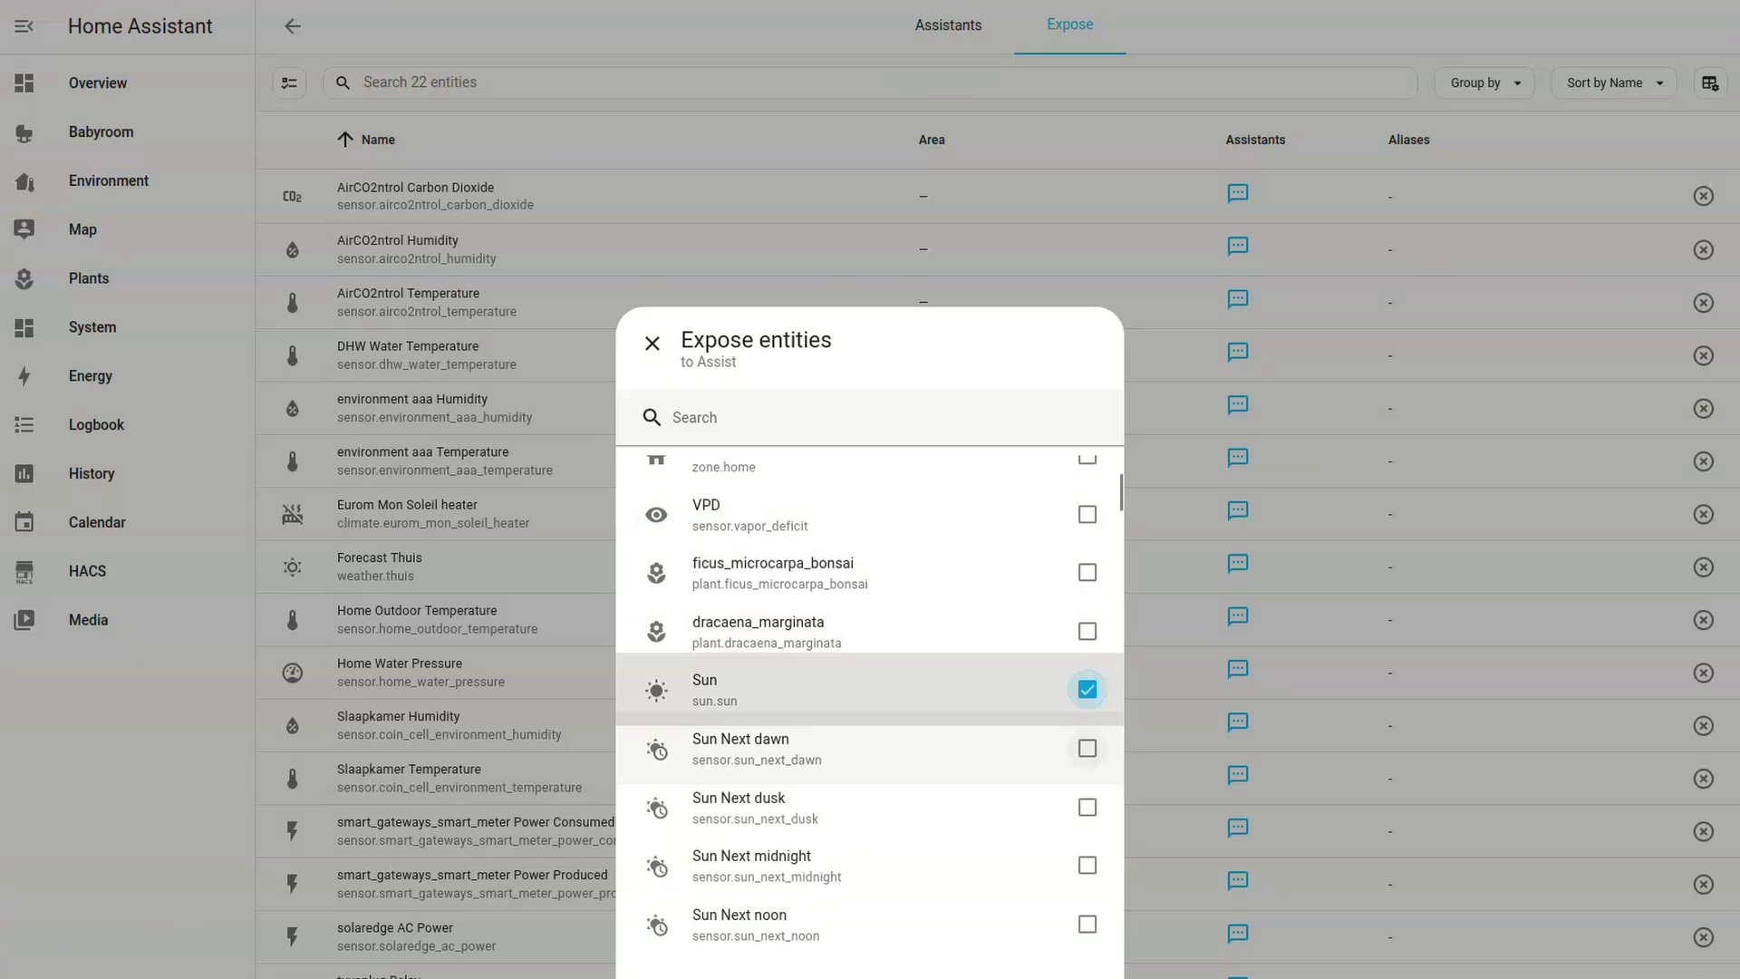
pyautogui.click(1042, 965)
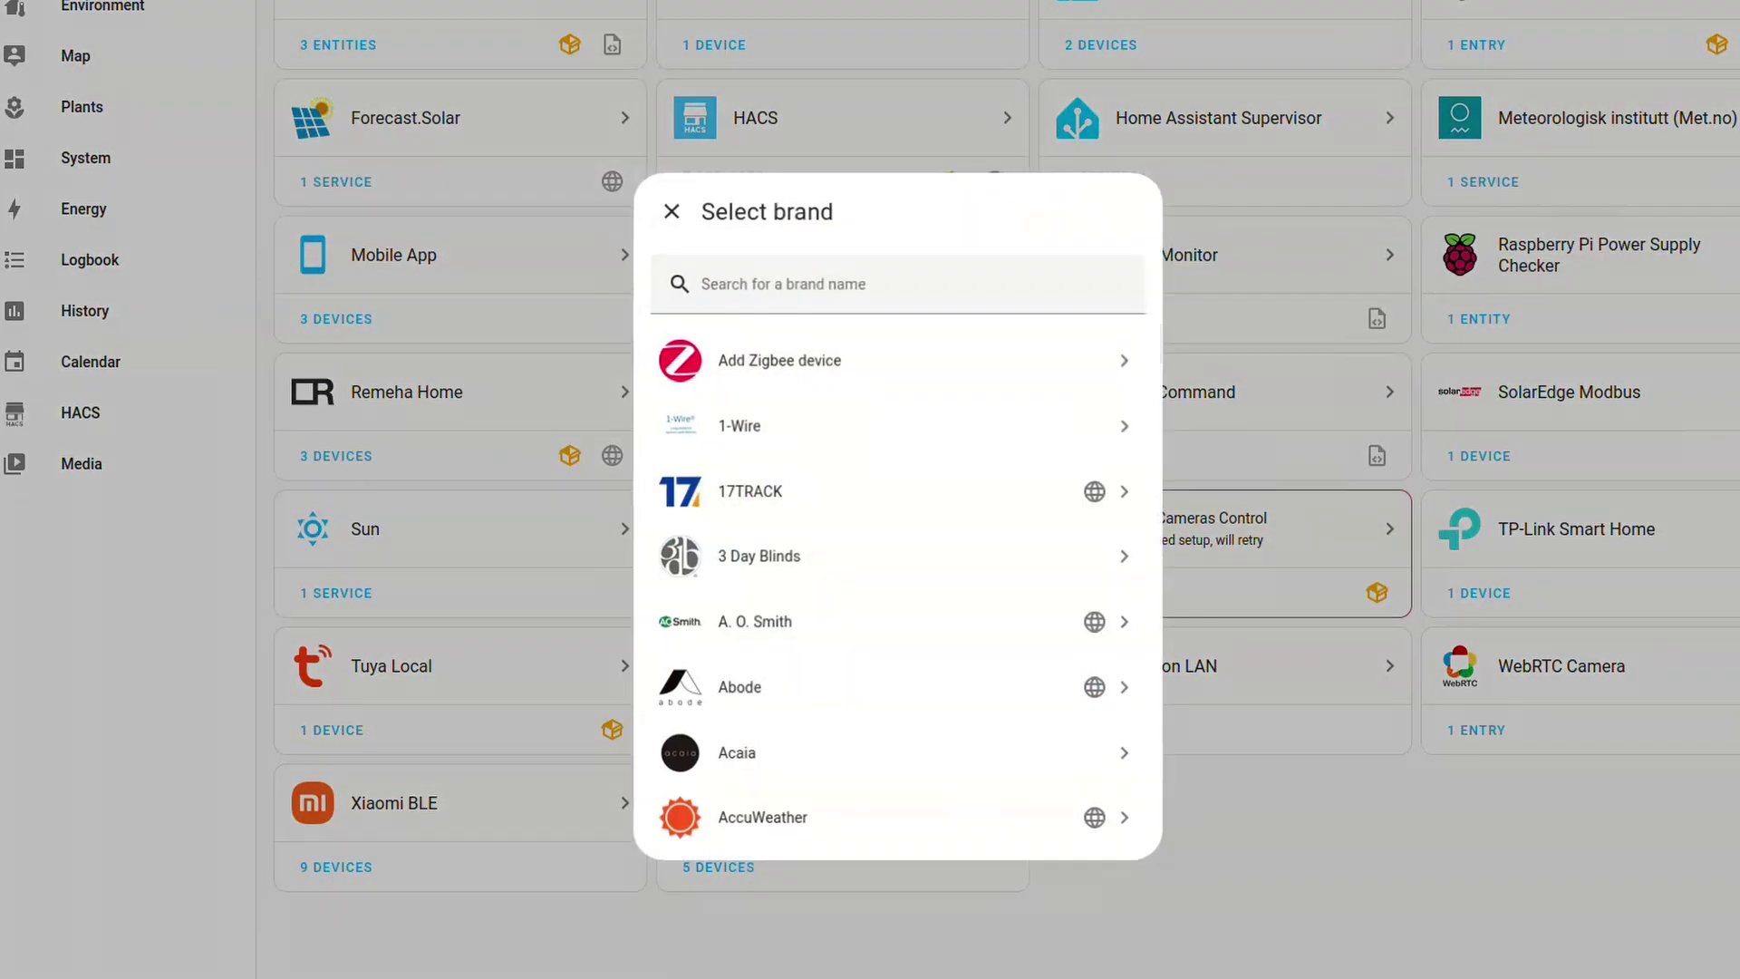
# Add a Wyoming Protocol integration for whisper.cpp at host localhost, port 10303
pyautogui.write('wyo')
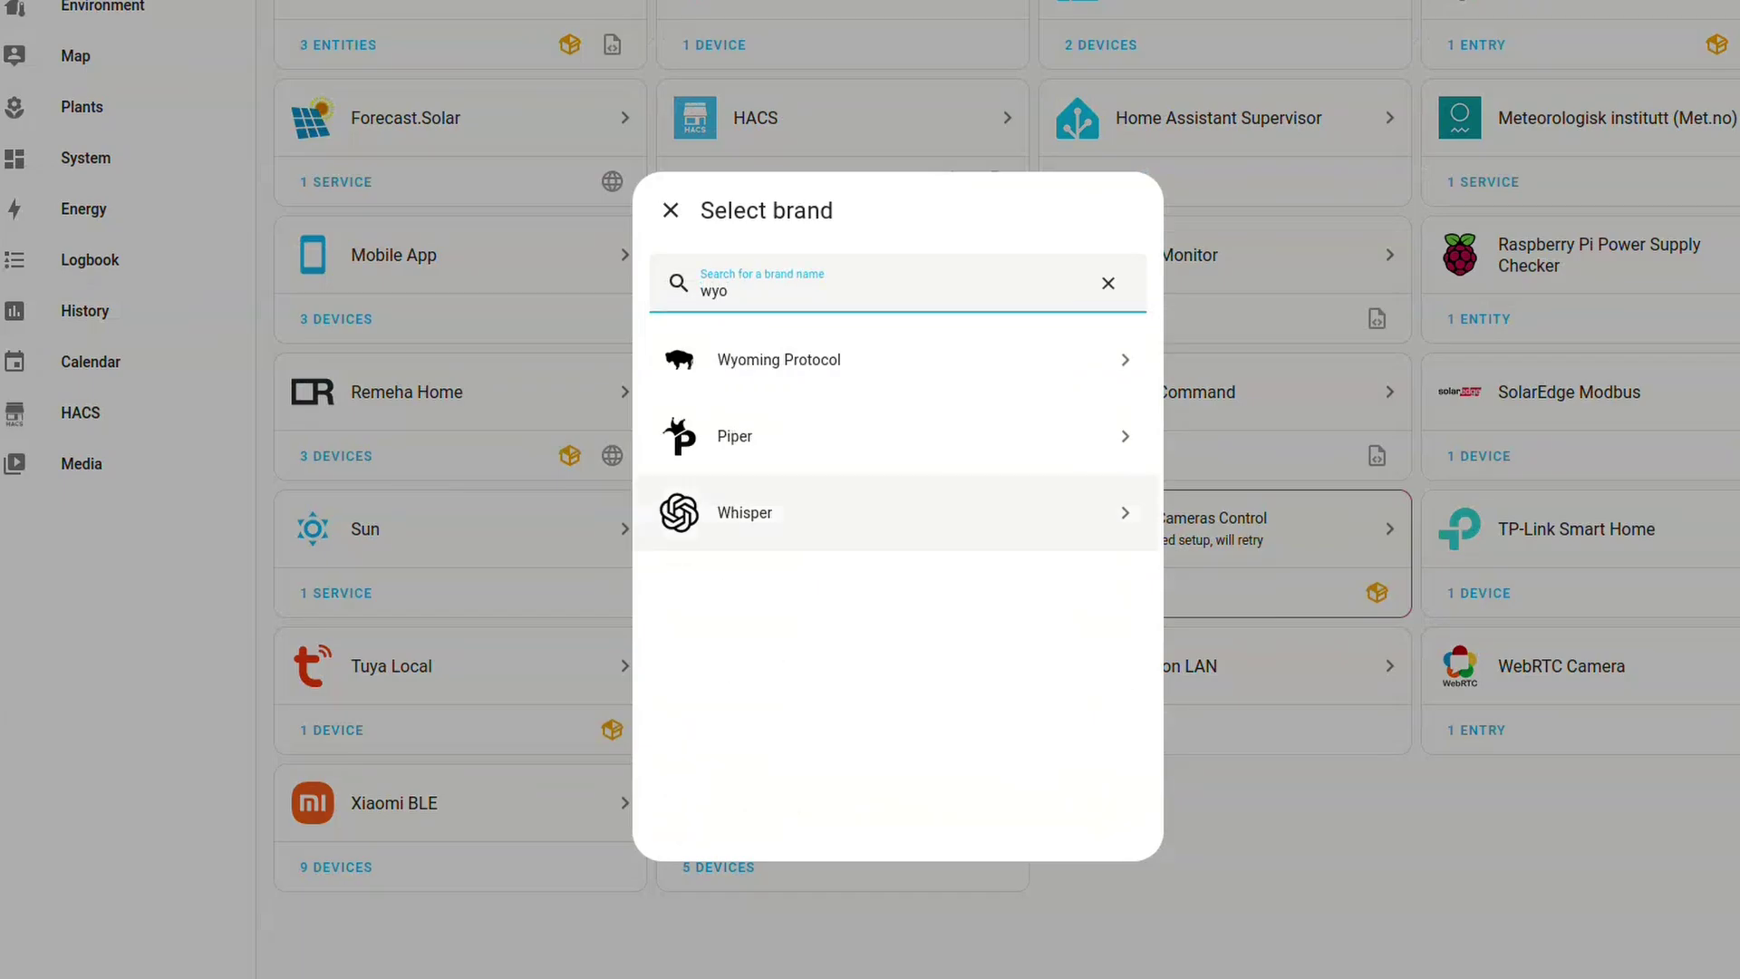
pyautogui.click(780, 360)
pyautogui.click(898, 472)
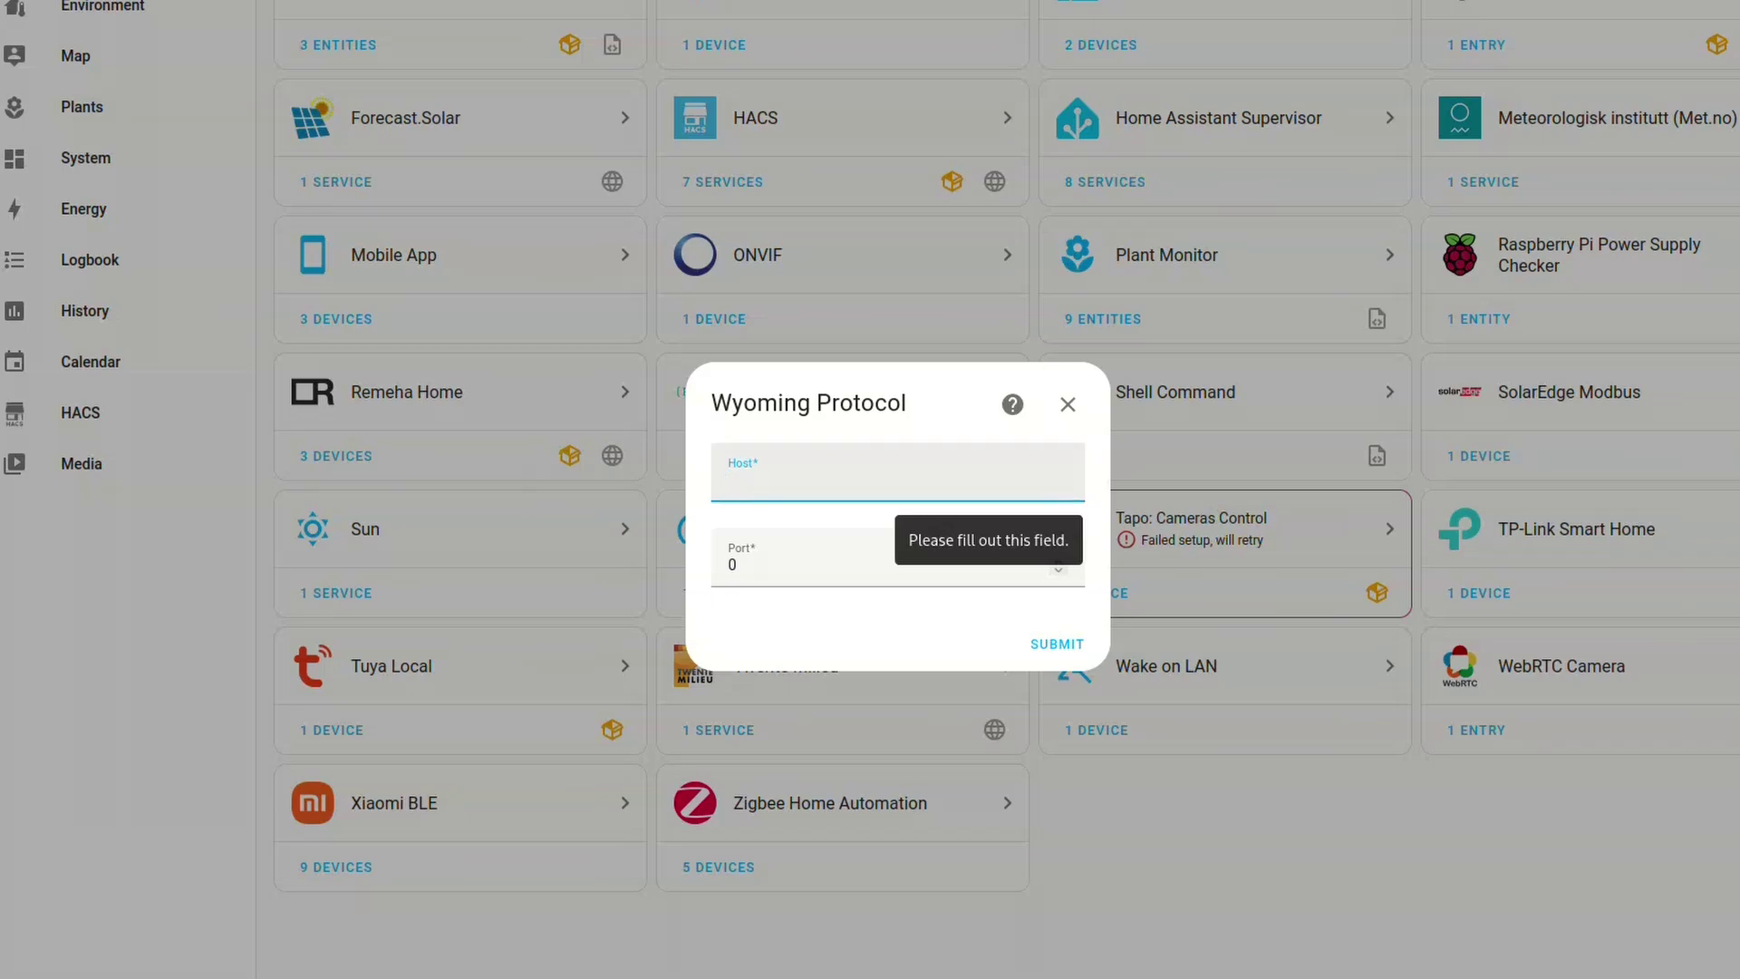
pyautogui.write('localhost')
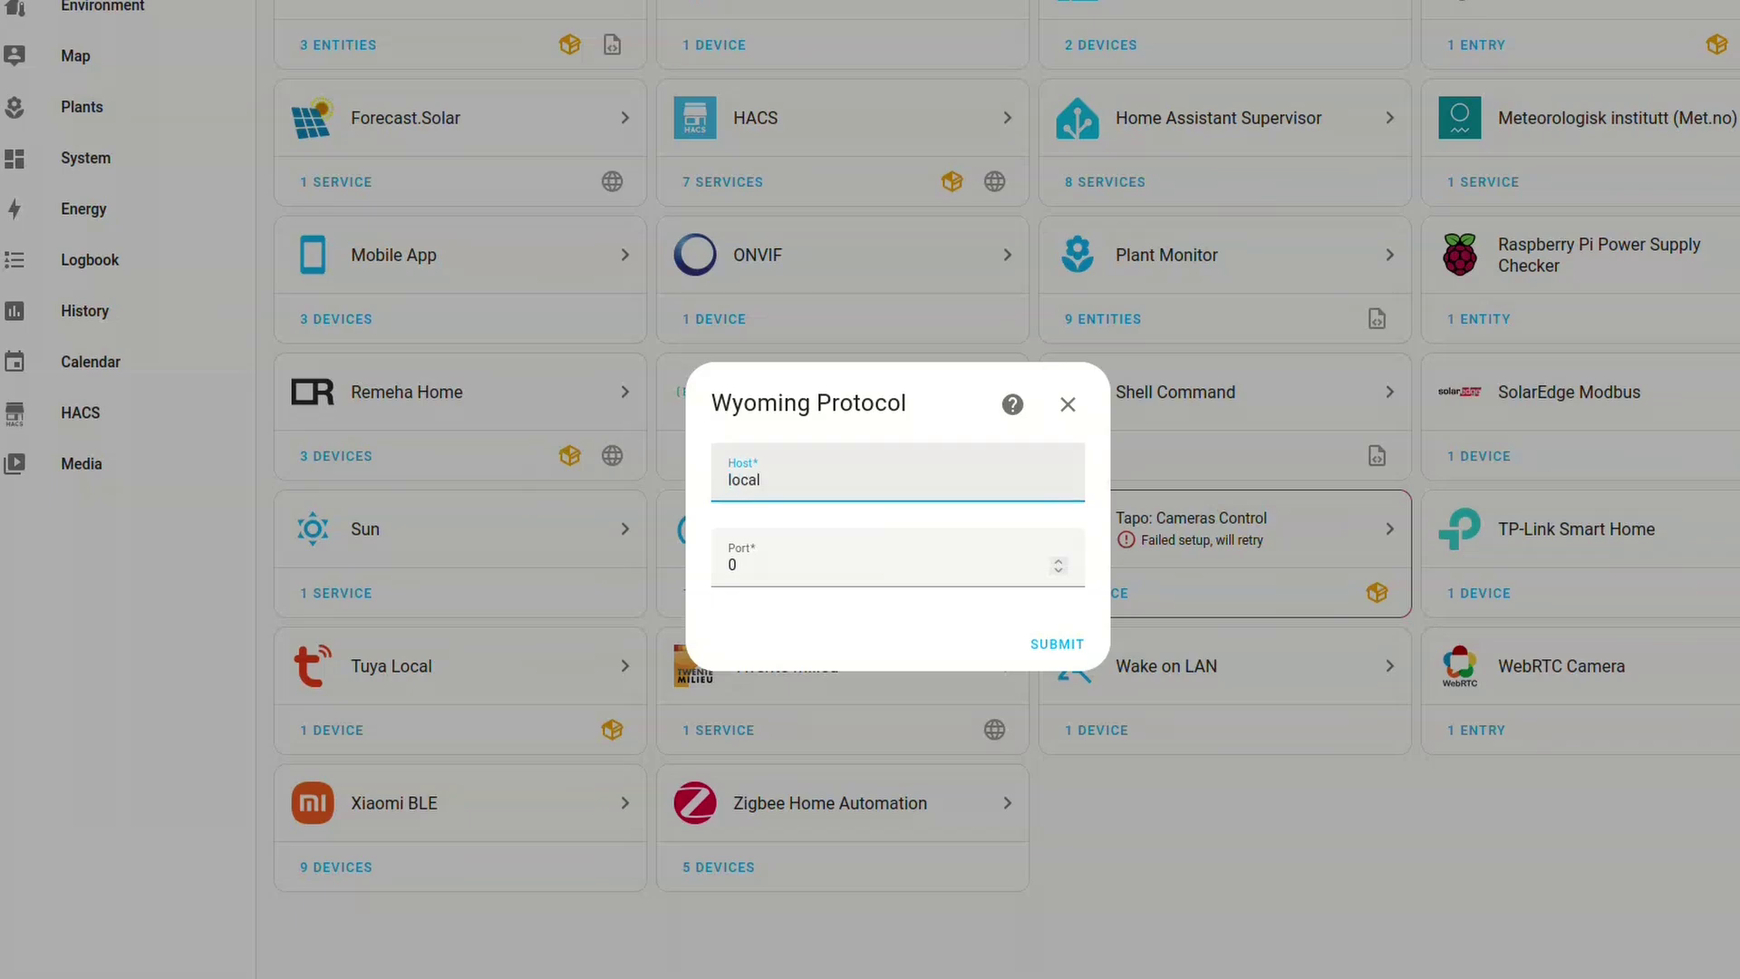
pyautogui.write(':10303')
pyautogui.press('BackSpace')
pyautogui.press('BackSpace')
pyautogui.press('BackSpace')
pyautogui.press('BackSpace')
pyautogui.press('BackSpace')
pyautogui.press('BackSpace')
pyautogui.press('Tab')
pyautogui.write('10303')
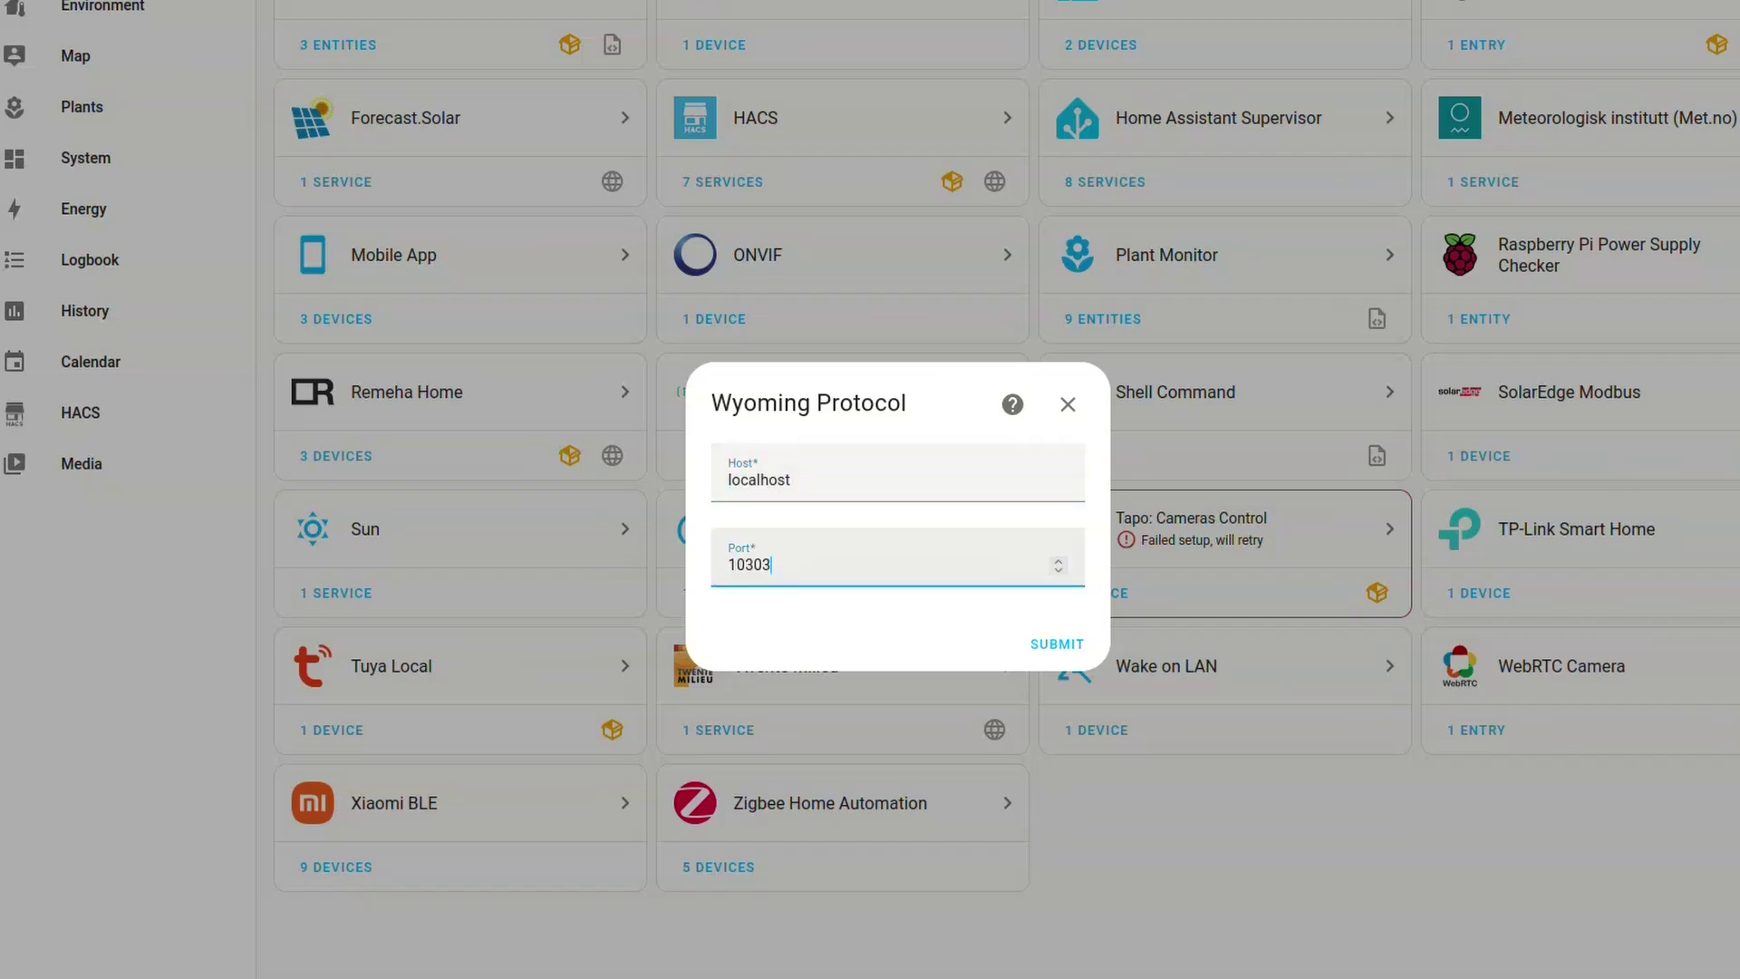
pyautogui.press('Return')
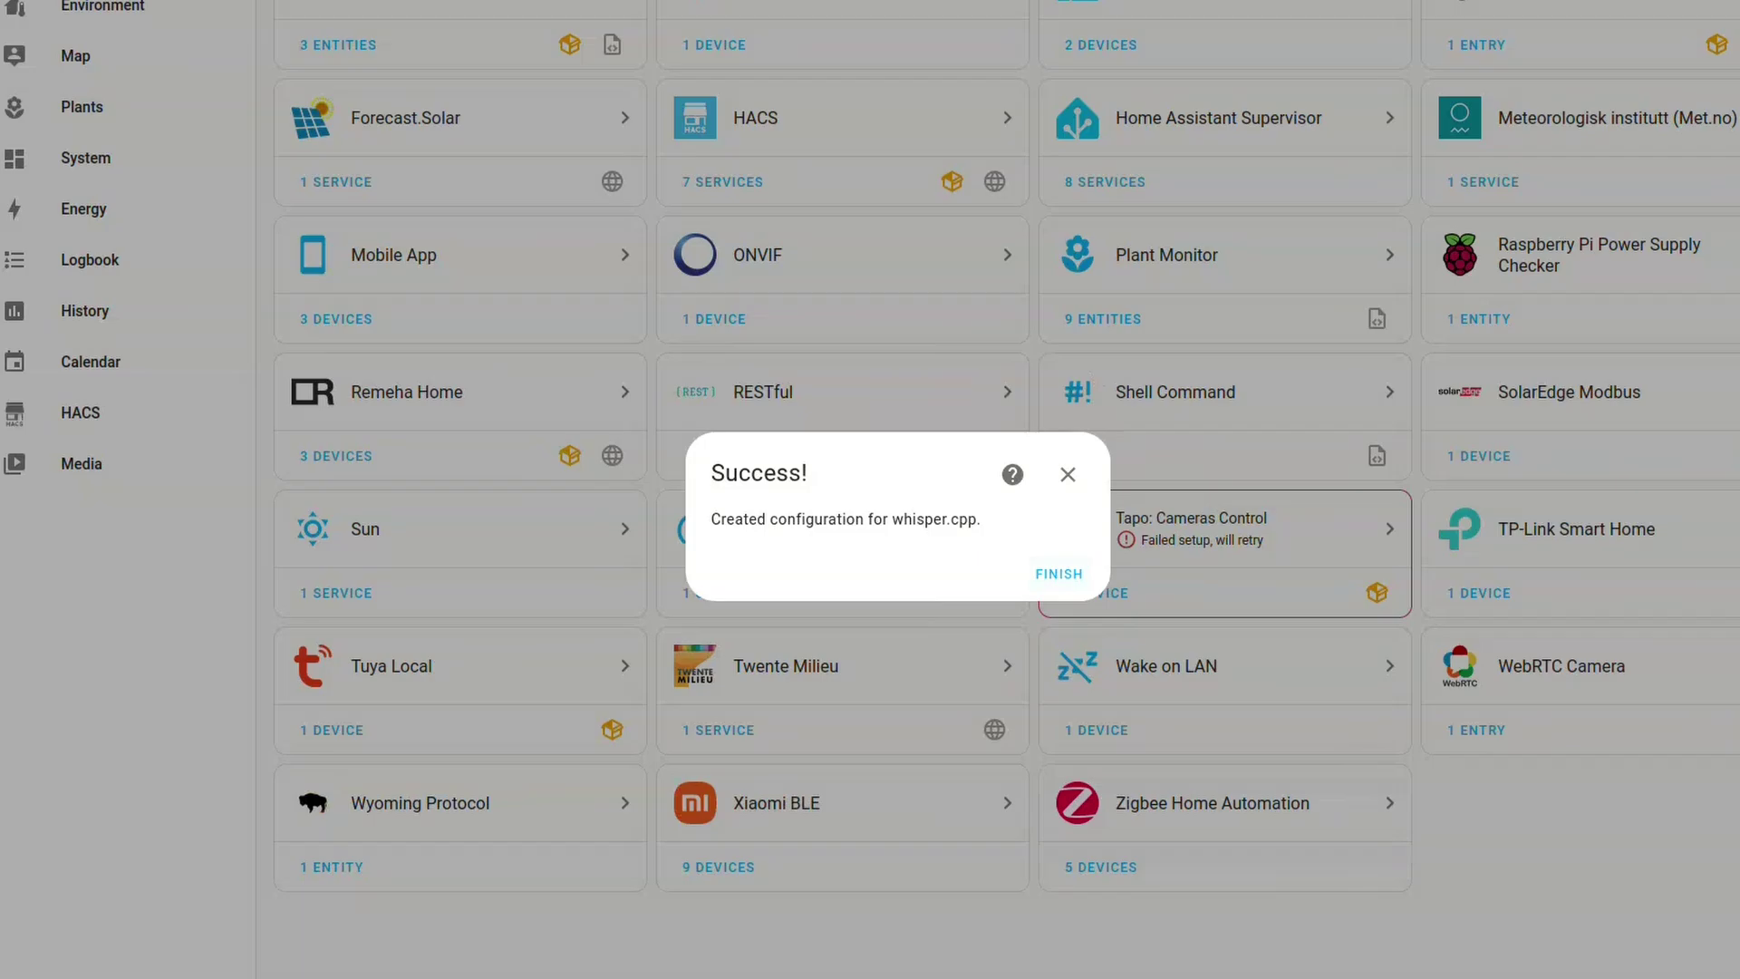
pyautogui.press('Return')
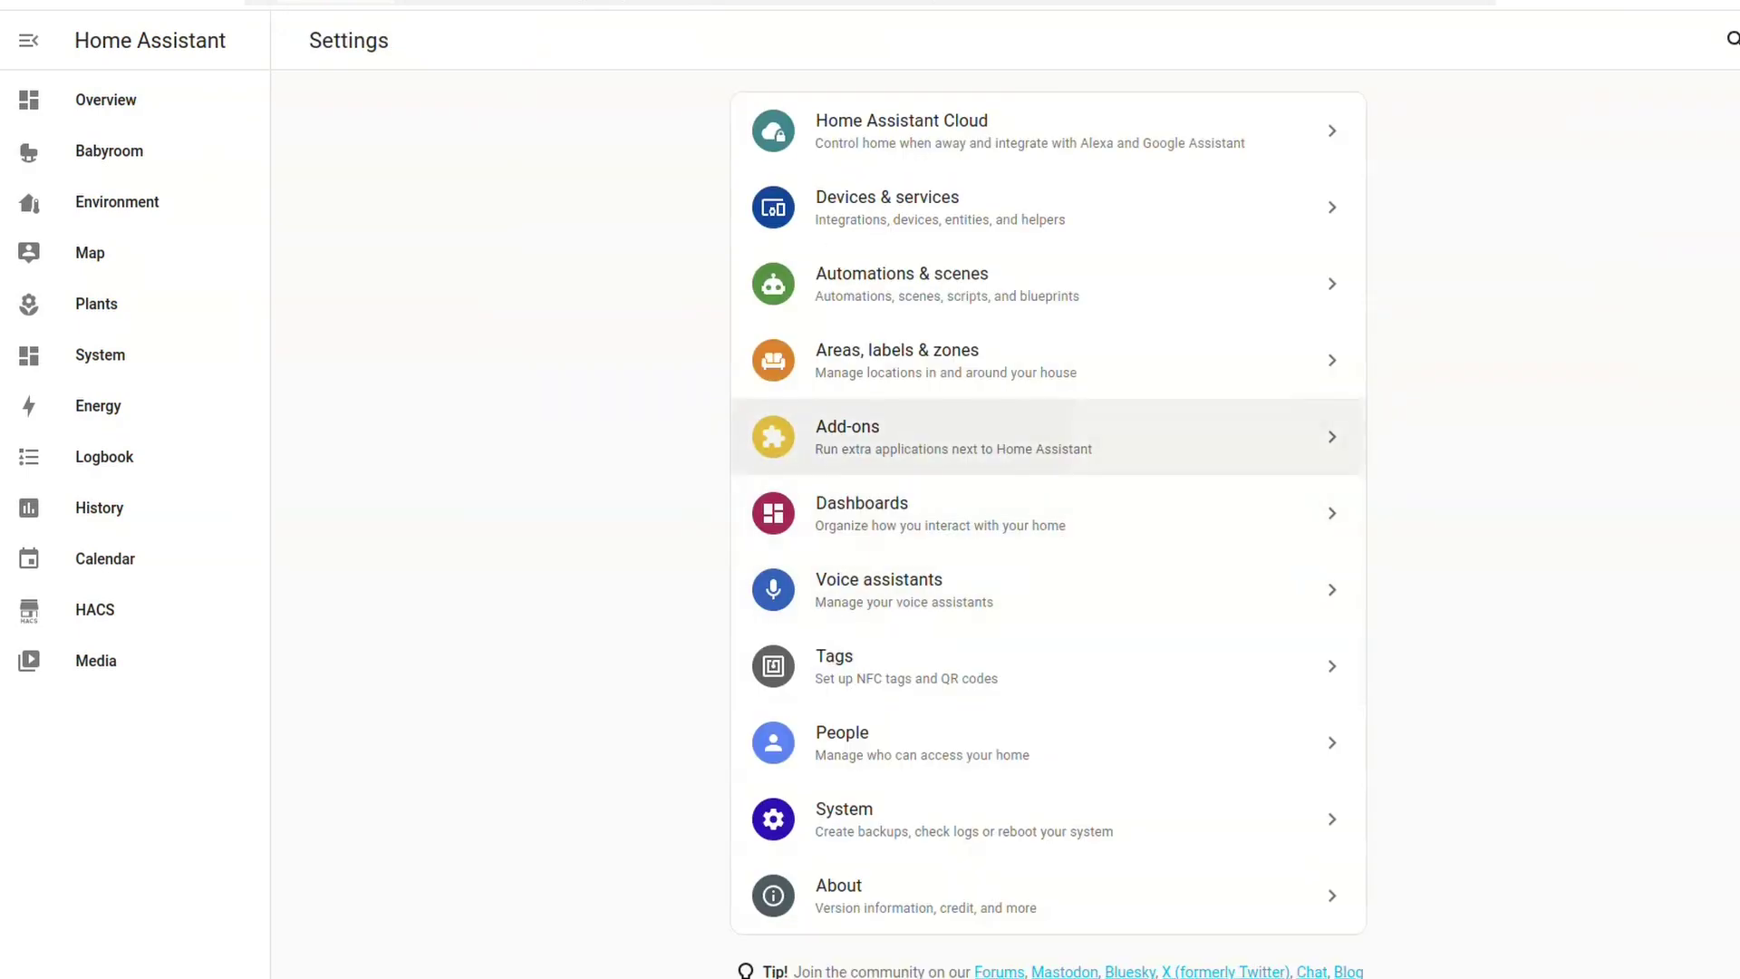
# Find Piper in the Add-on Store, then install and start the Piper 1.5.2 add-on
pyautogui.click(1049, 435)
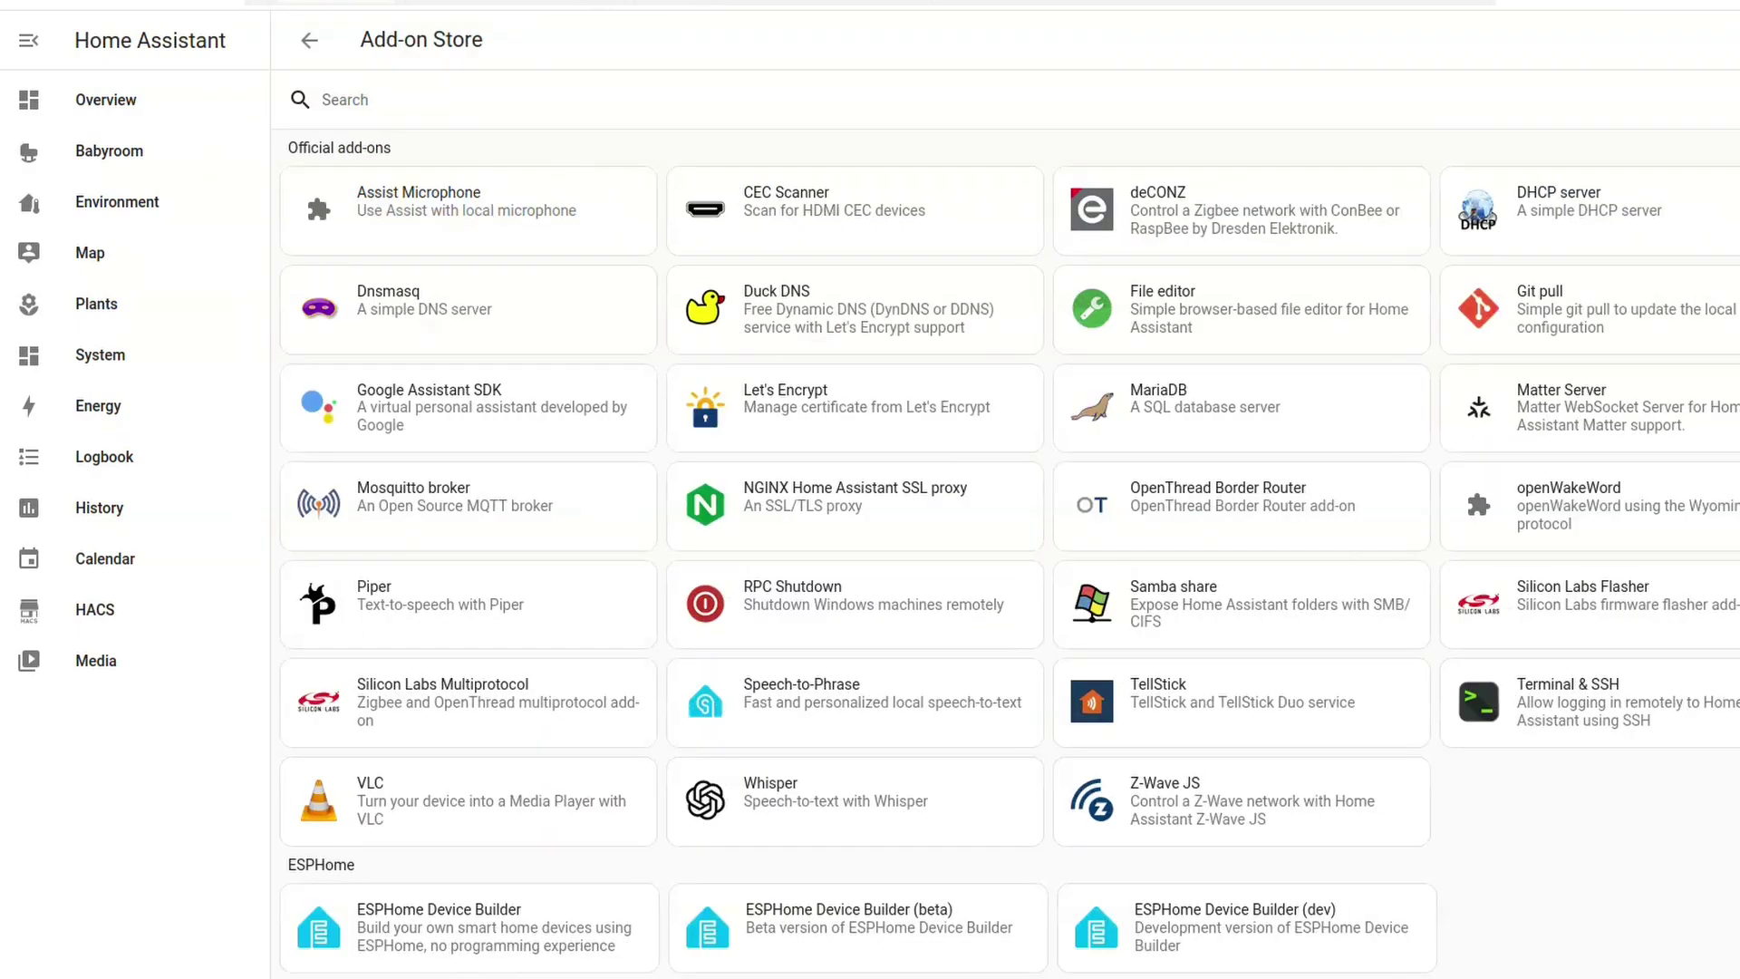
pyautogui.scroll(-2, 1009, 555)
pyautogui.scroll(2, 1009, 555)
pyautogui.click(344, 99)
pyautogui.write('pi')
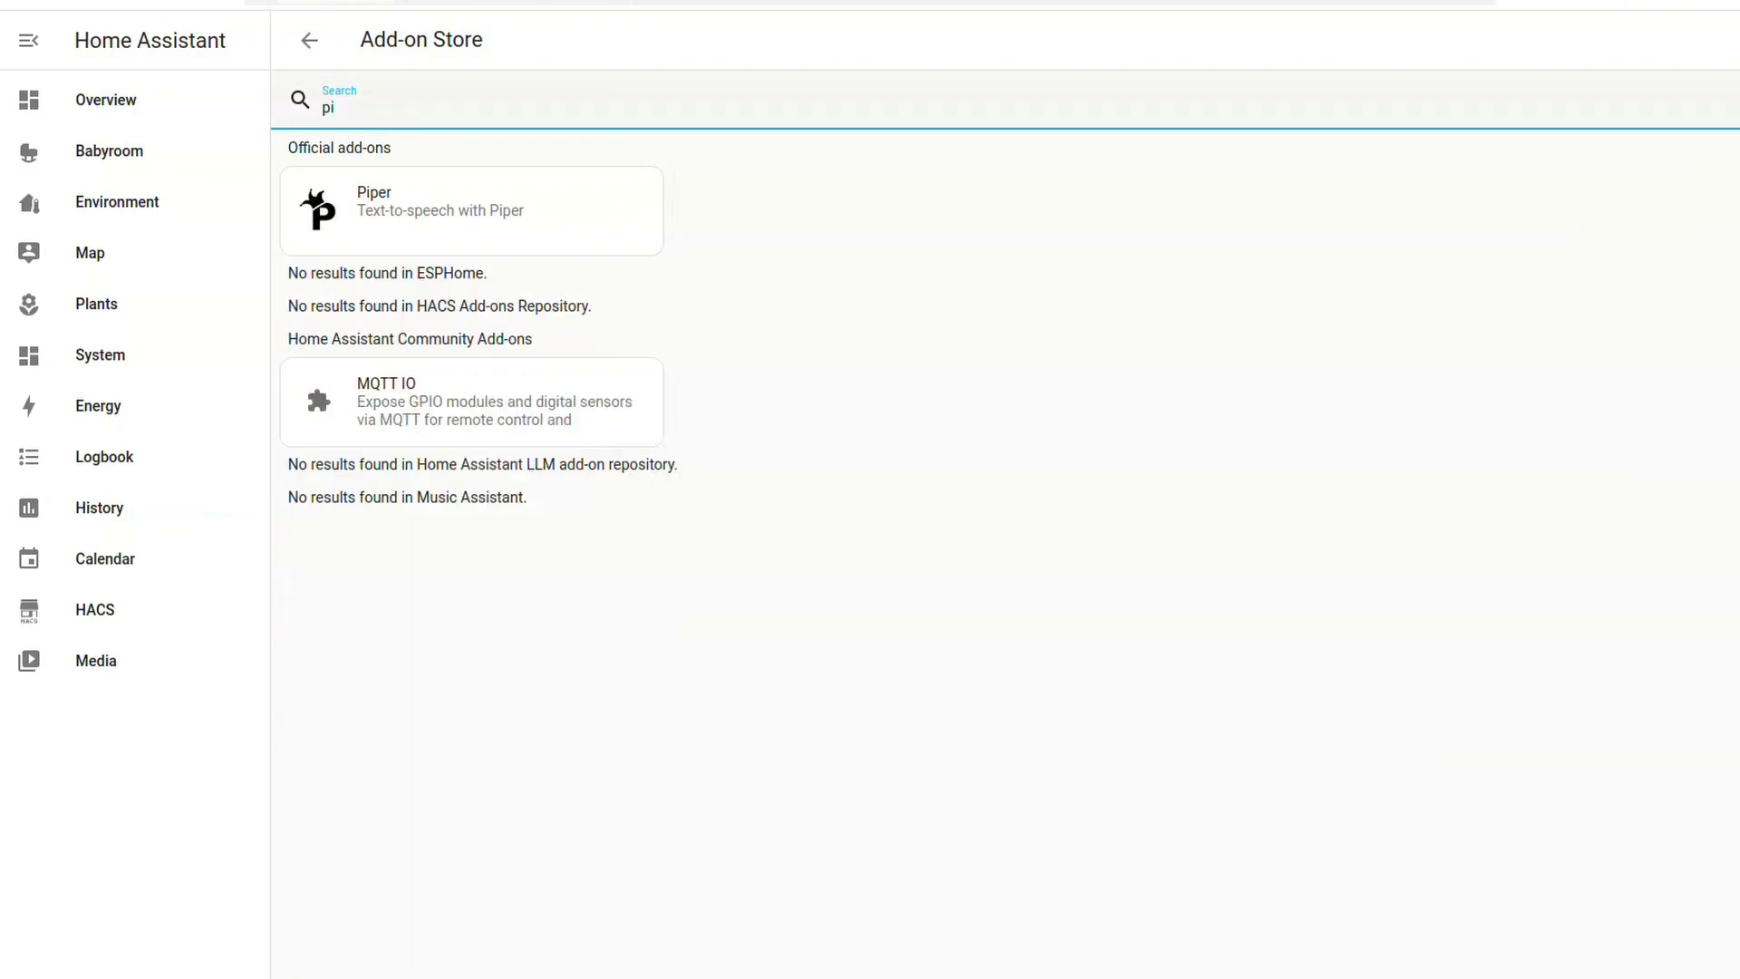
pyautogui.click(454, 204)
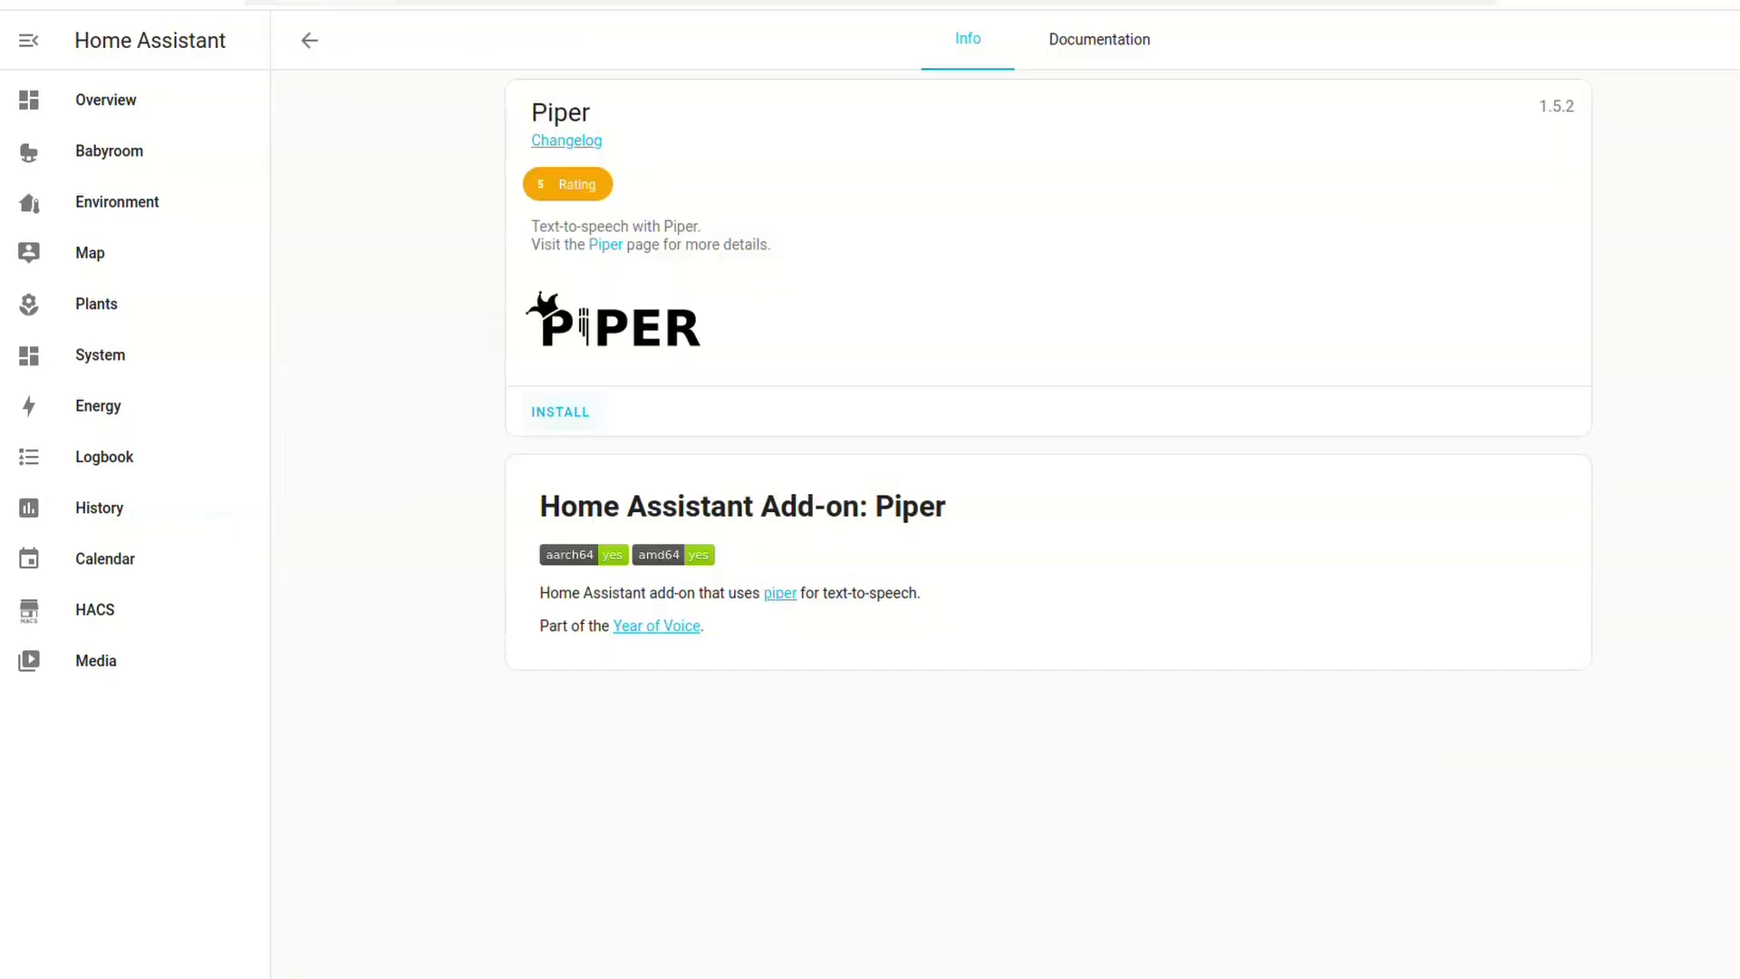
pyautogui.click(560, 410)
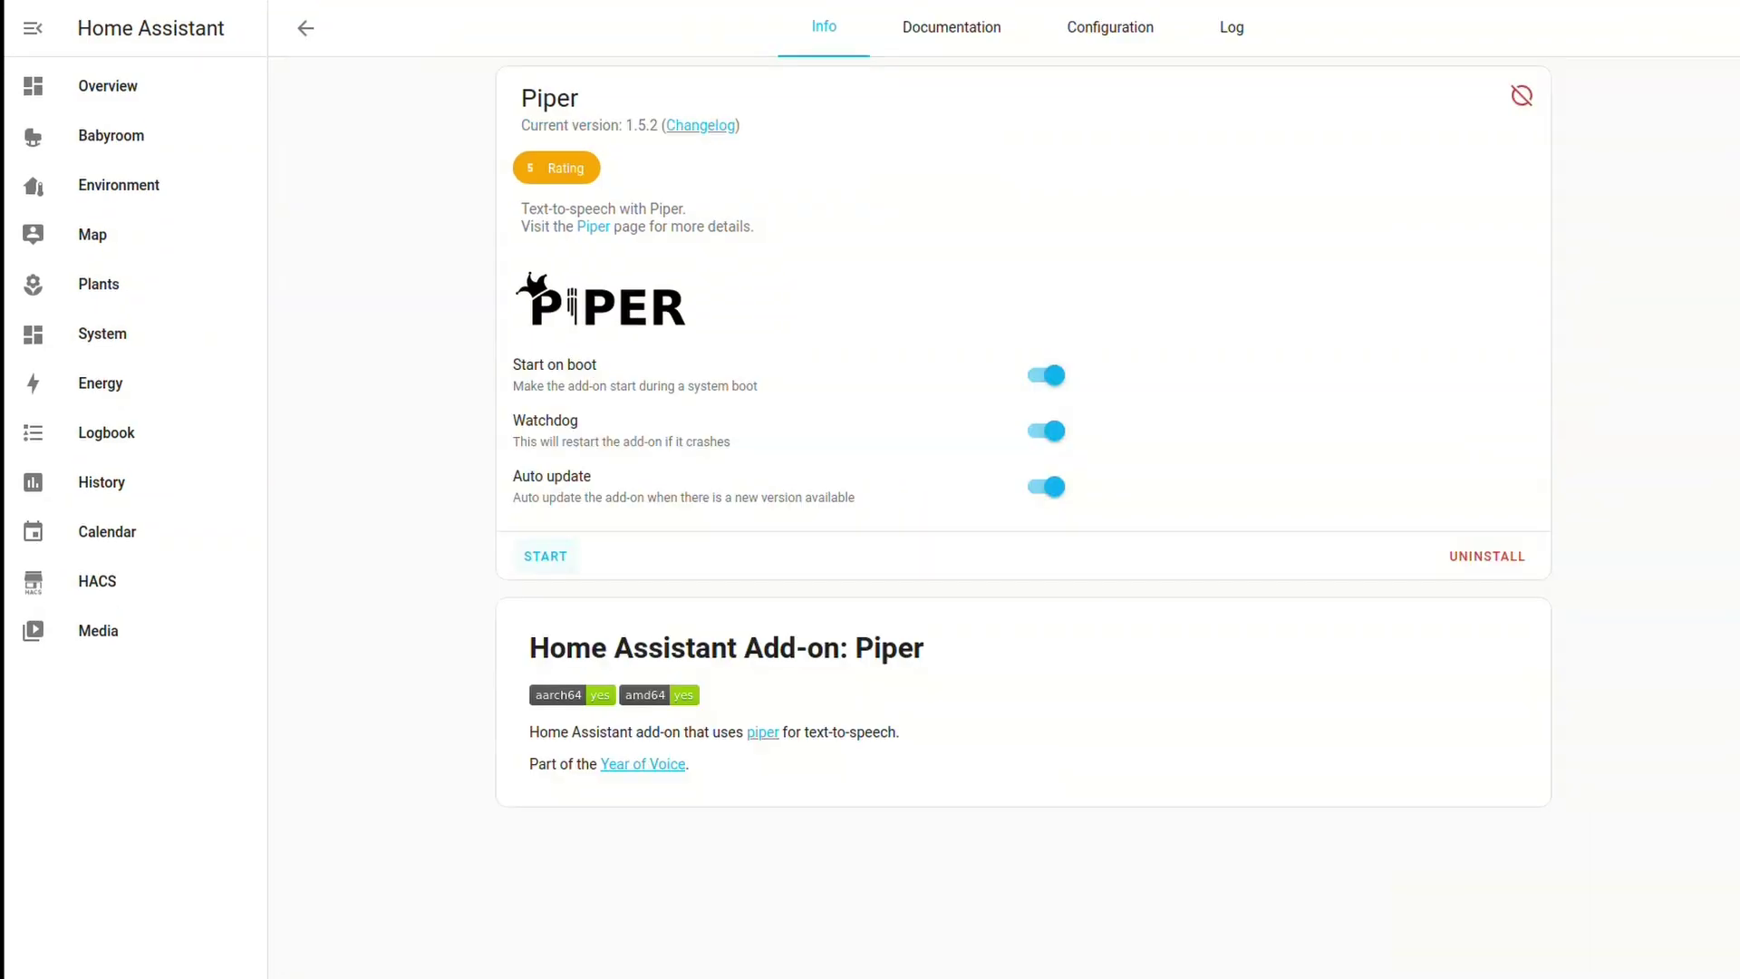
pyautogui.click(545, 556)
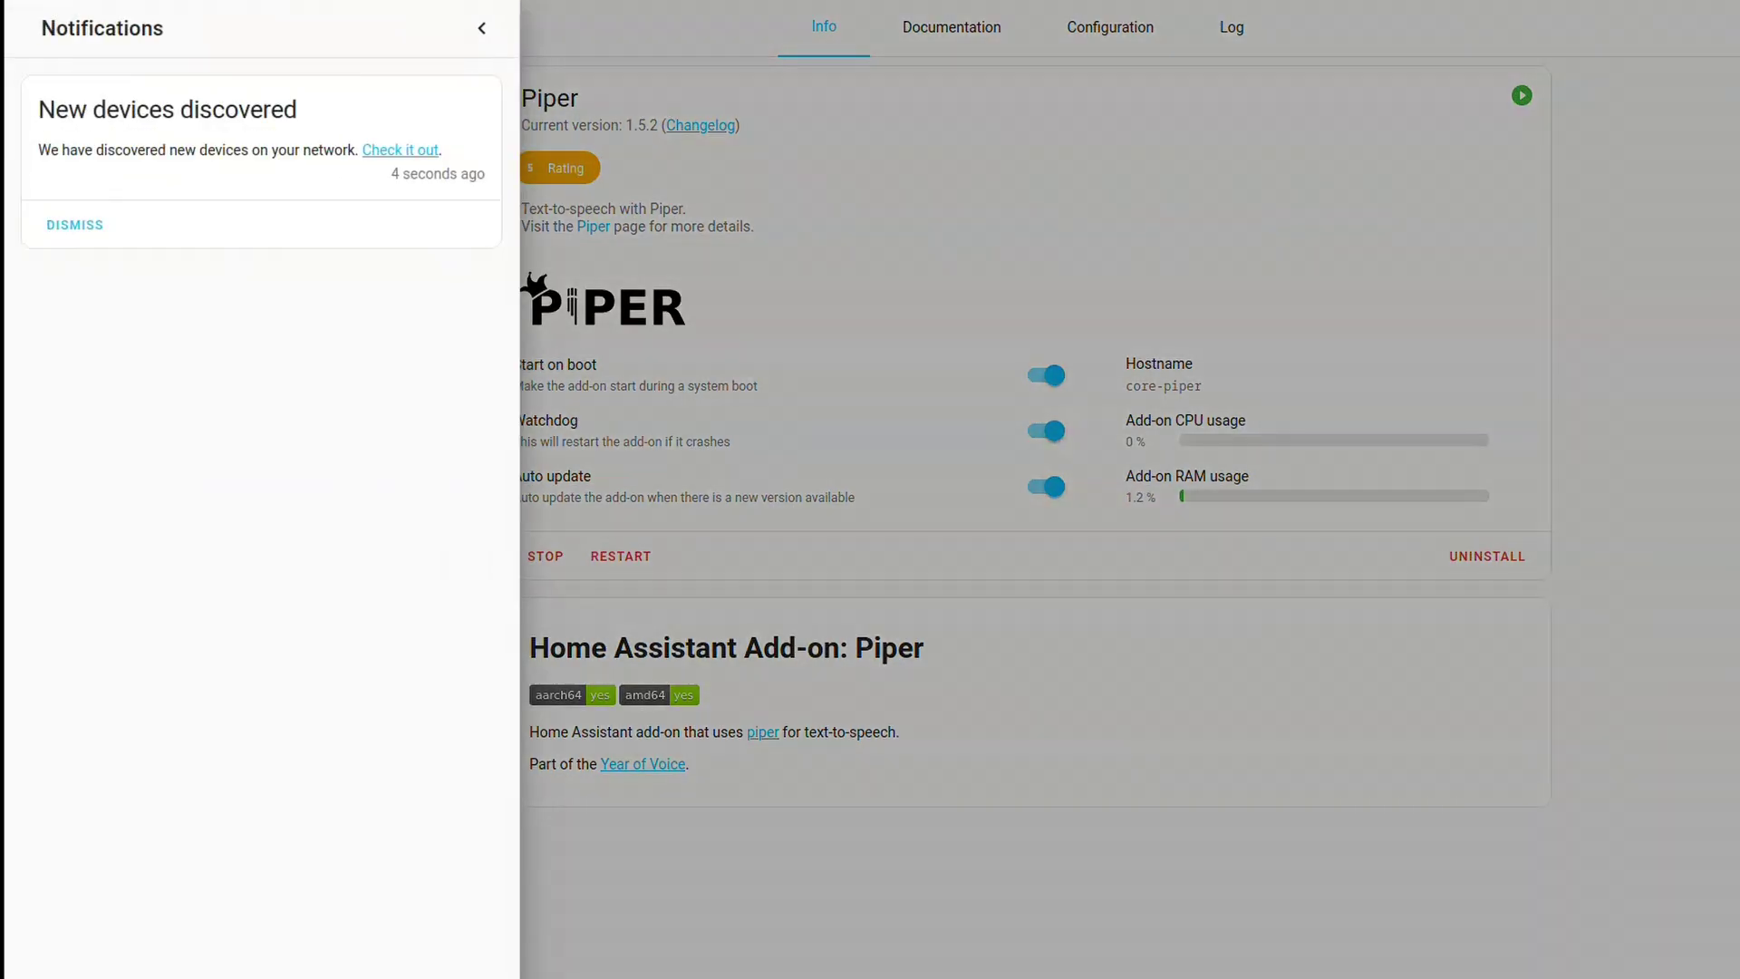
pyautogui.press('Escape')
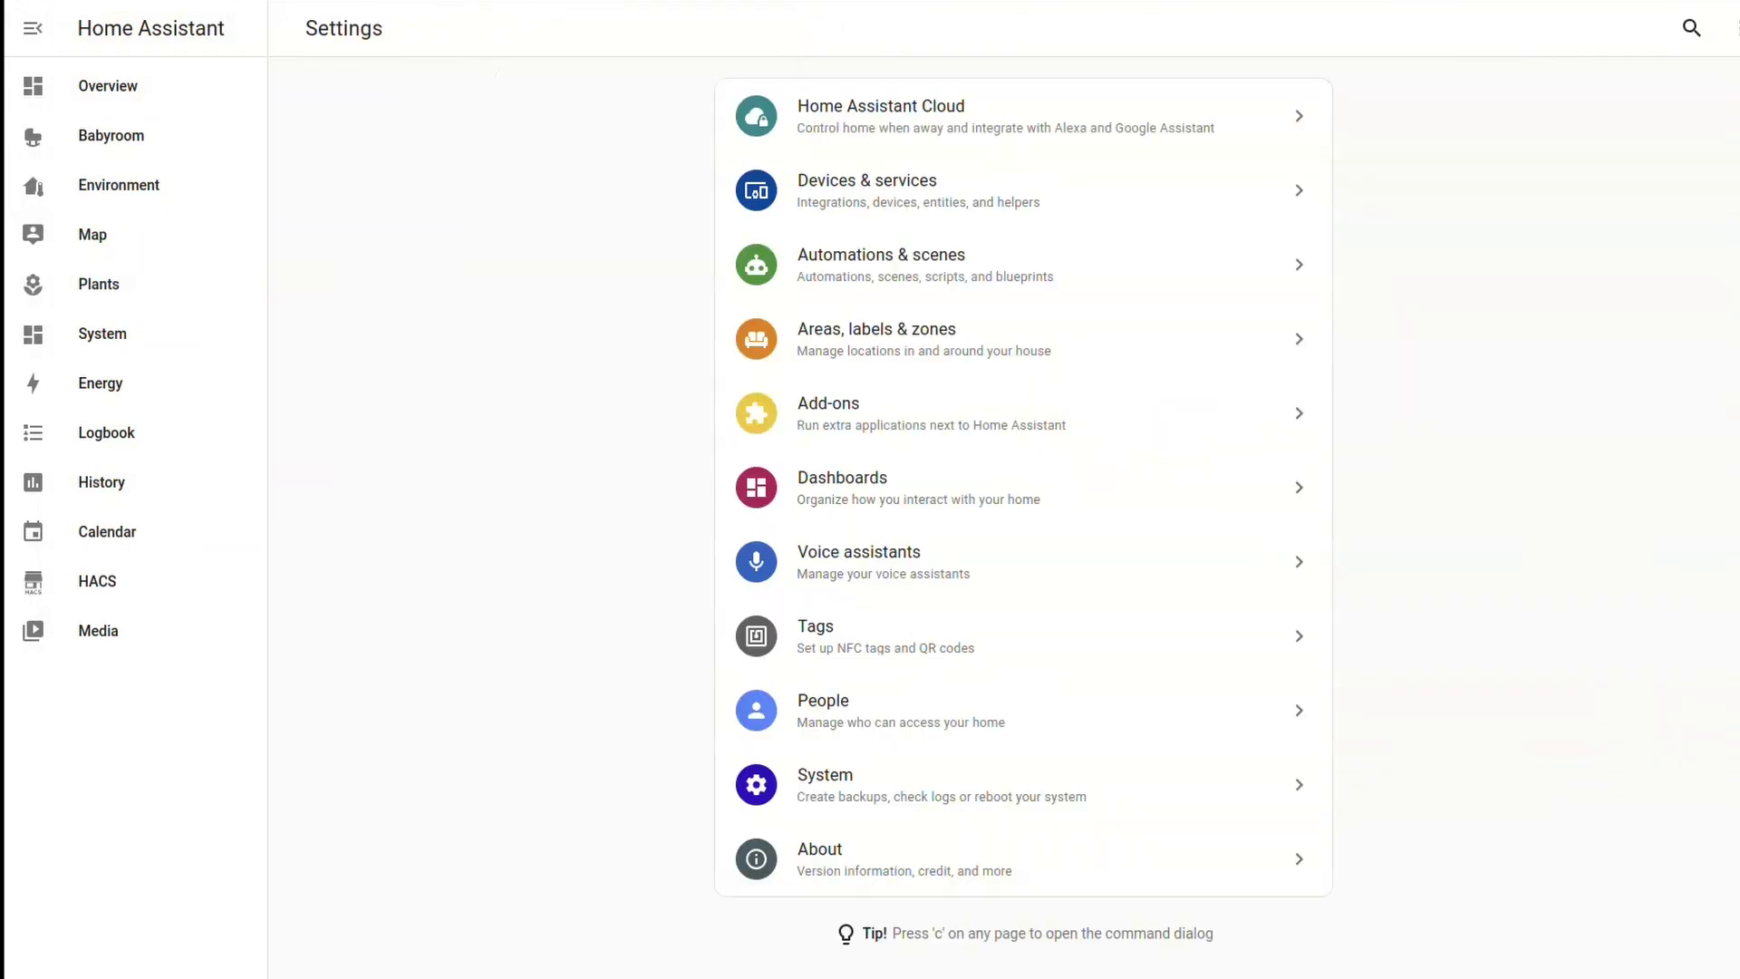
# Add the discovered Piper Wyoming integration
pyautogui.click(1022, 182)
pyautogui.click(423, 337)
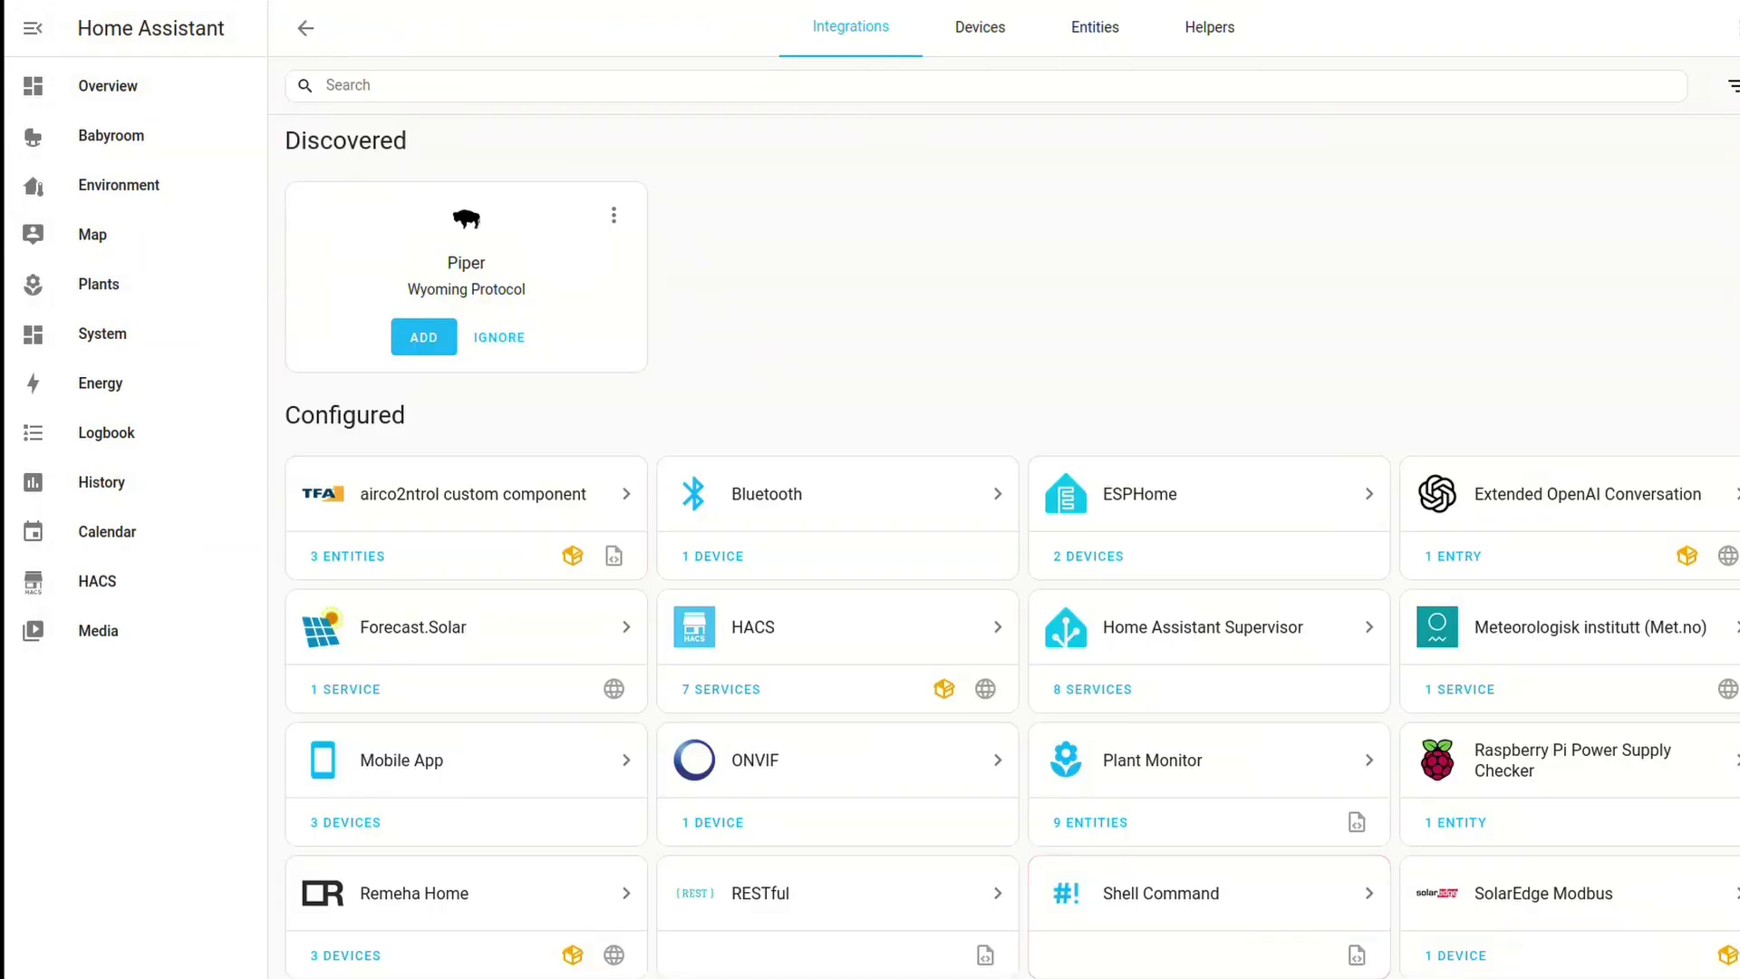
pyautogui.press('Return')
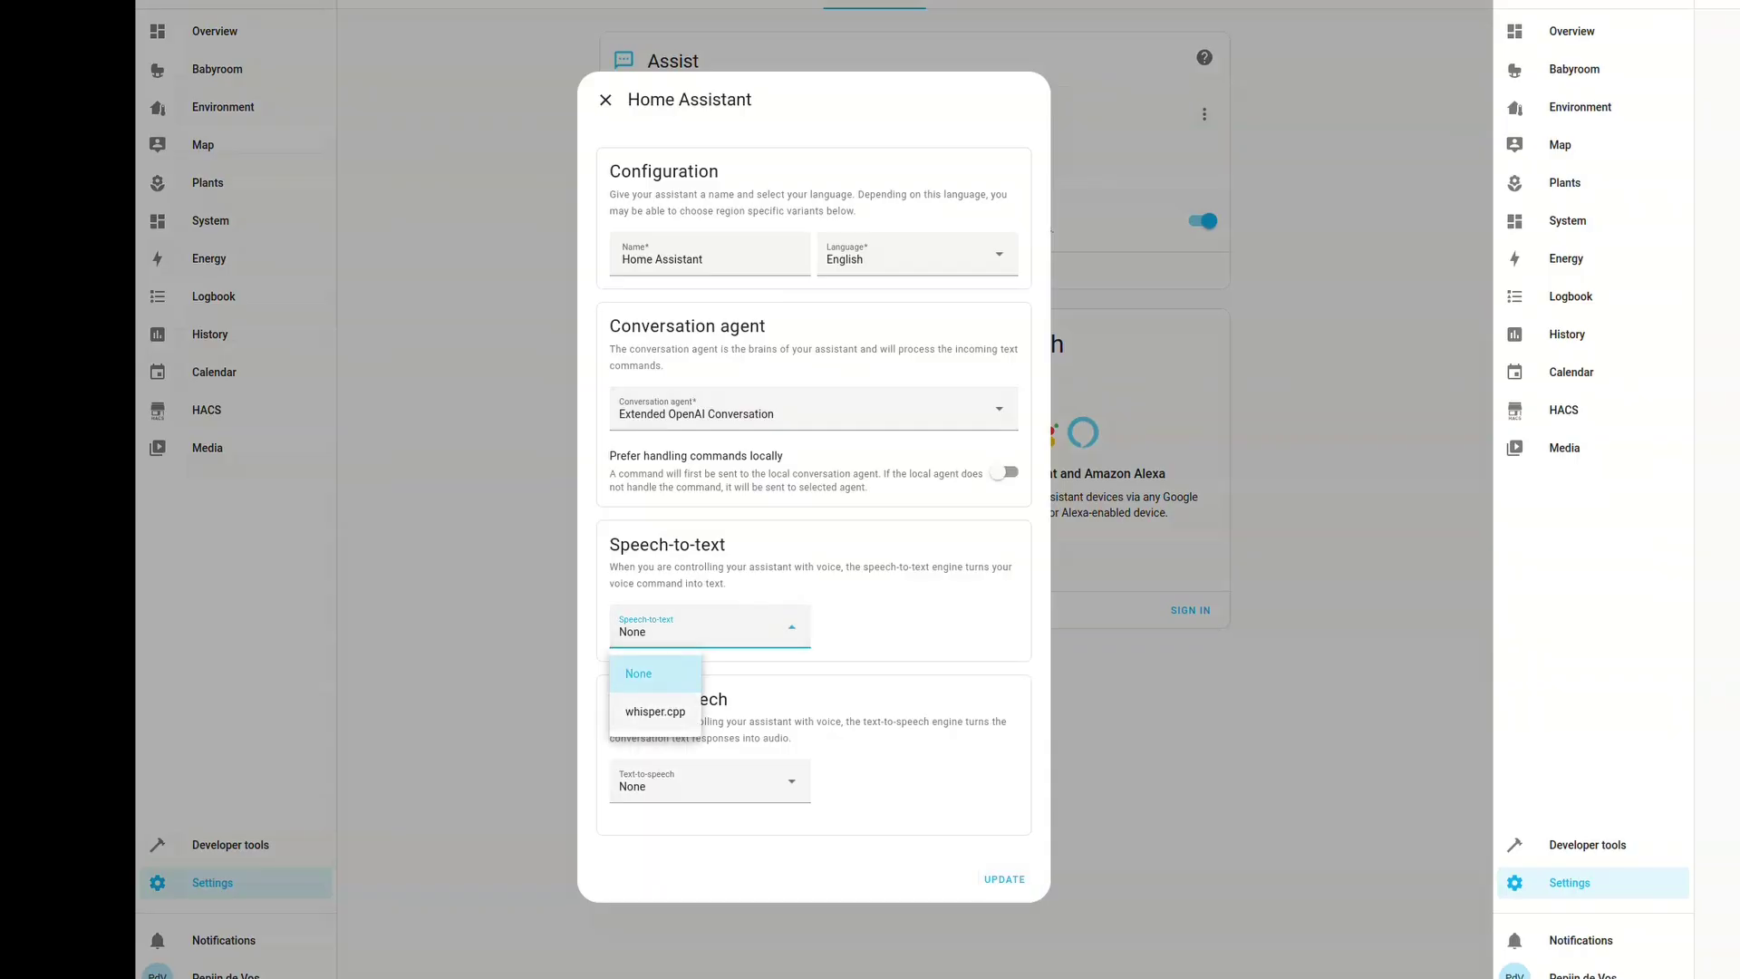
# Set the assistant's speech-to-text to whisper.cpp and text-to-speech to piper
pyautogui.click(653, 711)
pyautogui.click(710, 781)
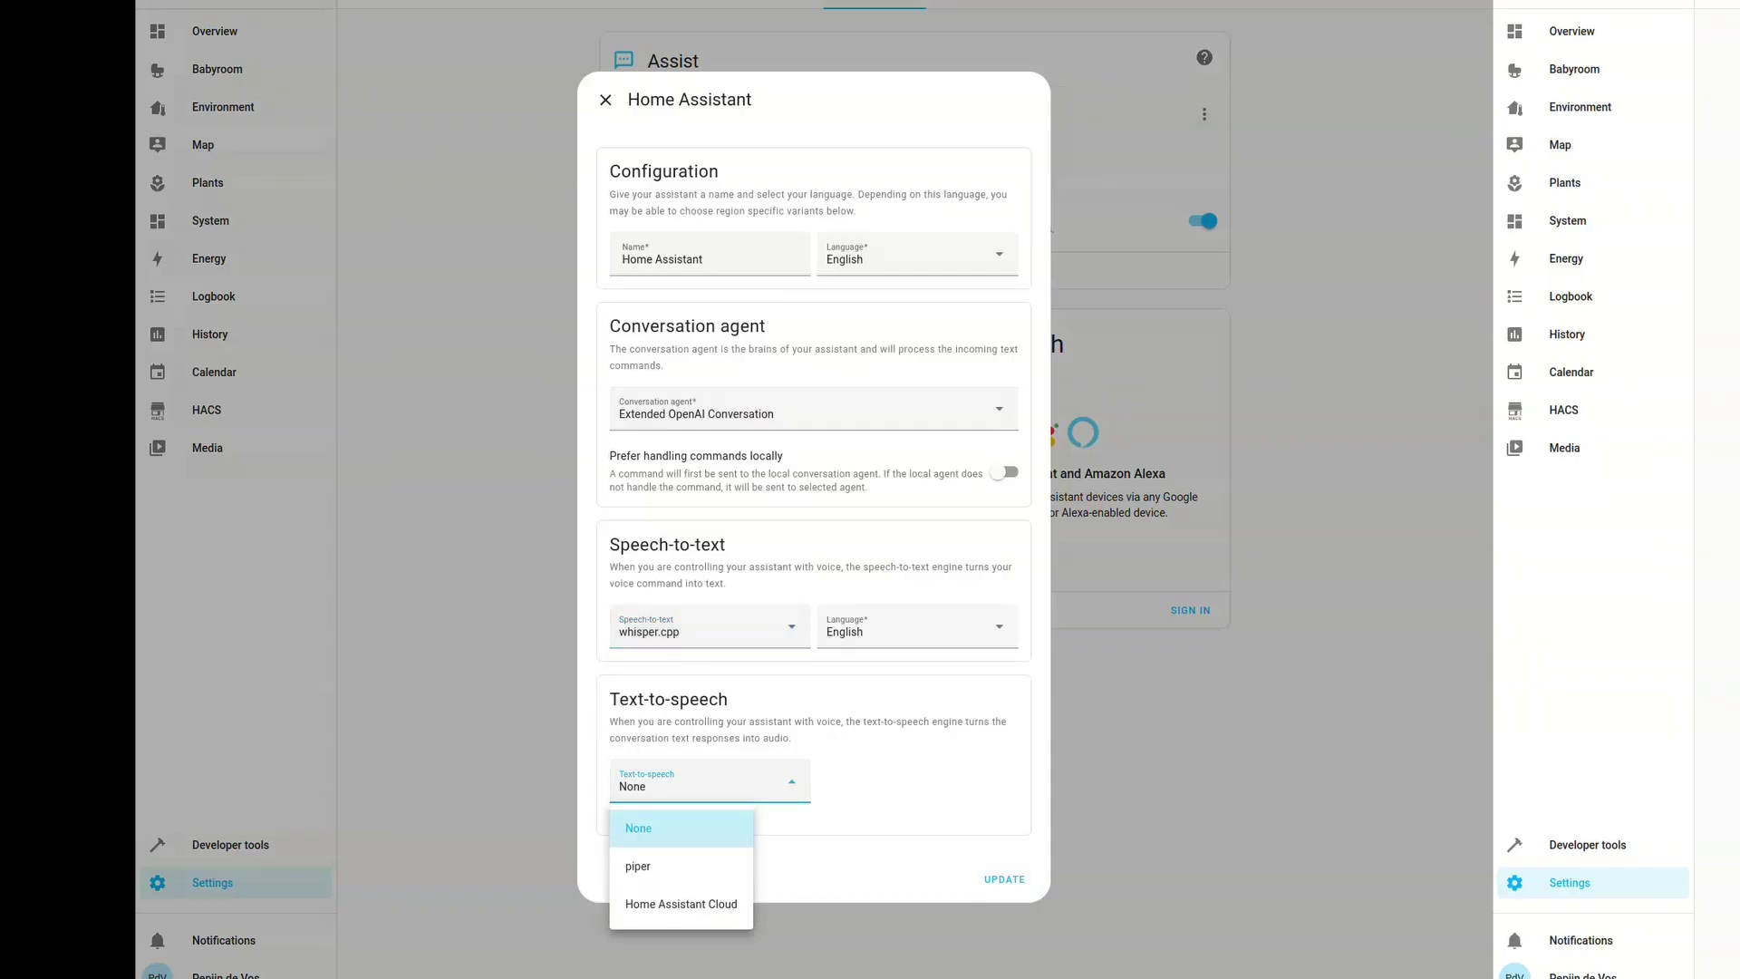
pyautogui.click(638, 865)
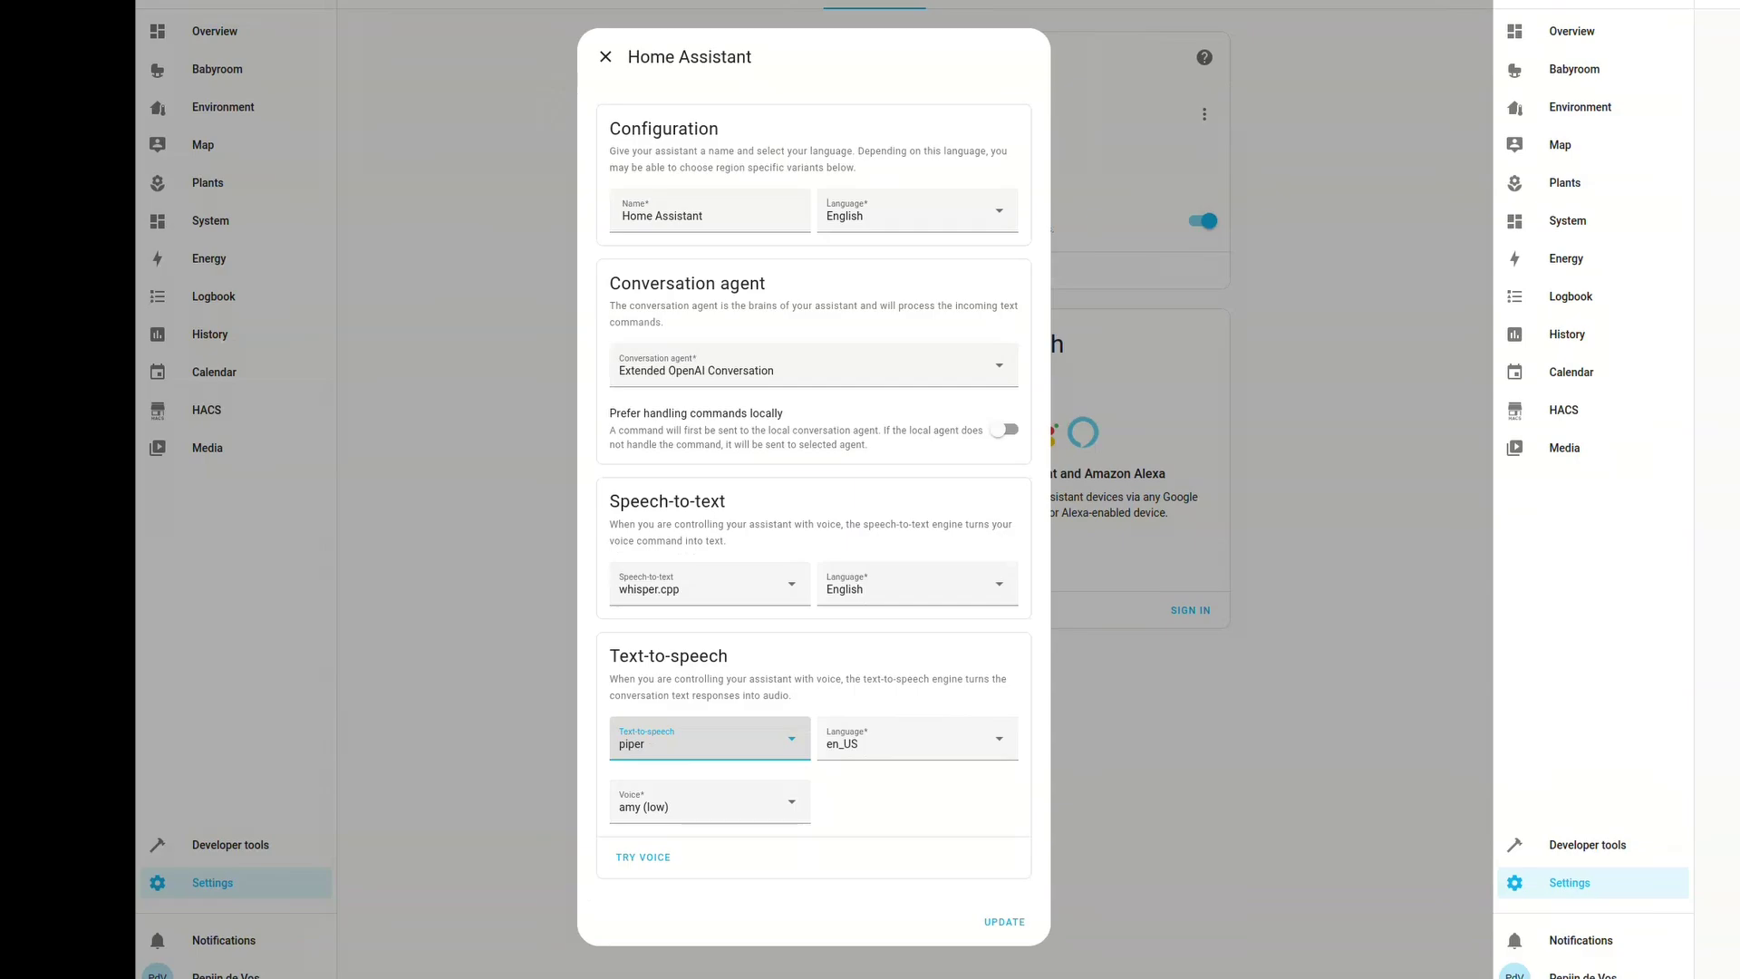